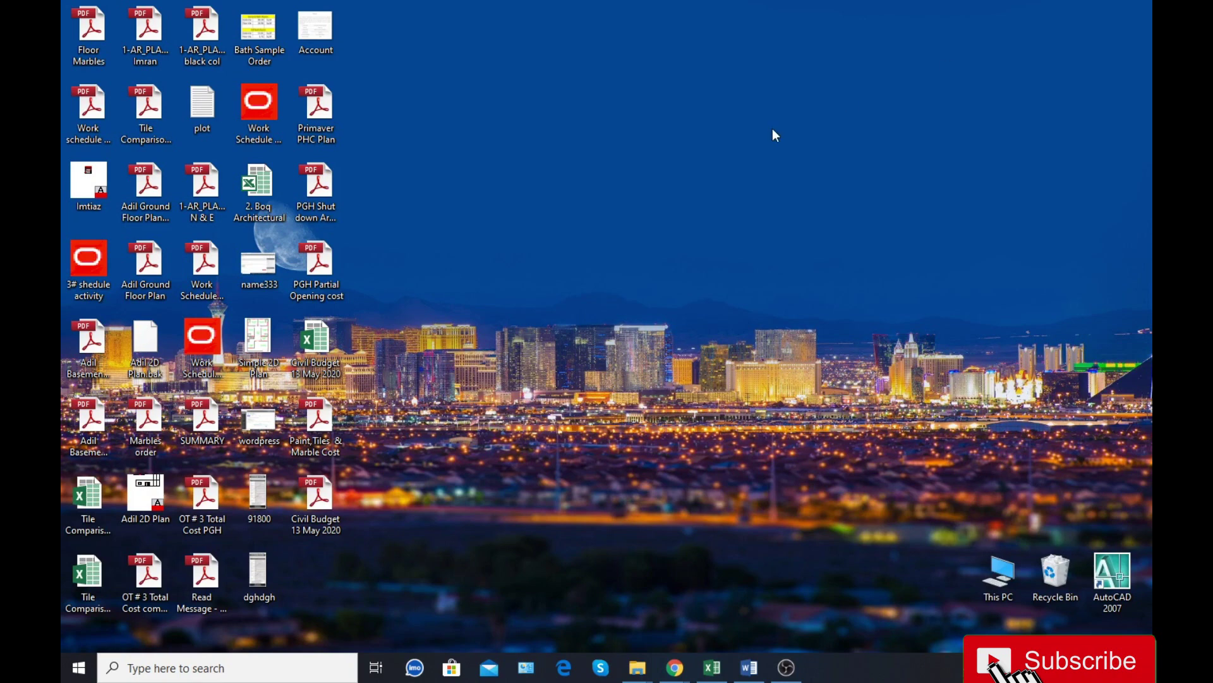
pyautogui.rightClick(606, 145)
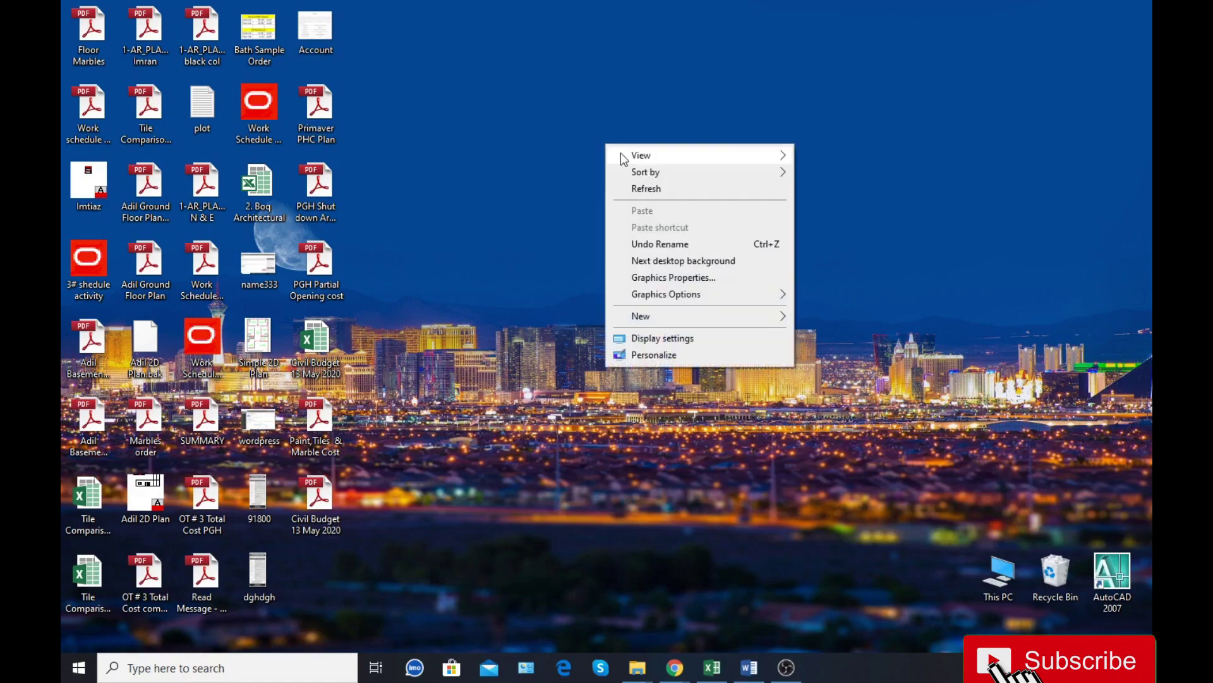
pyautogui.click(651, 189)
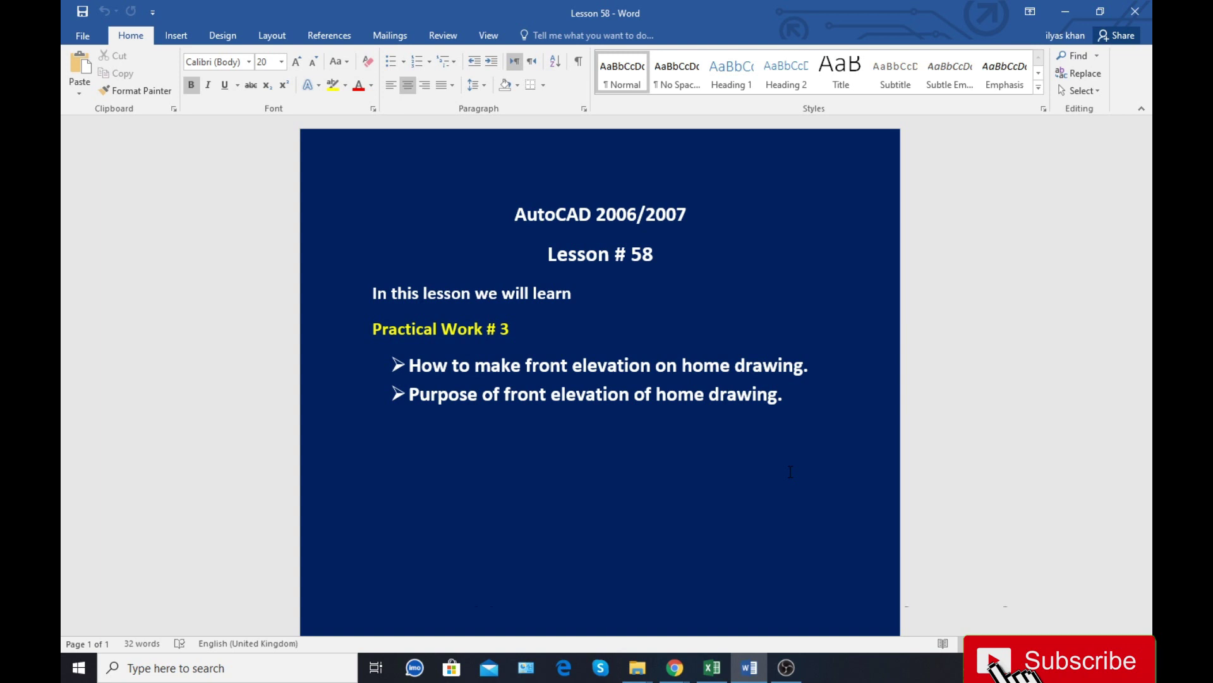
pyautogui.click(1065, 11)
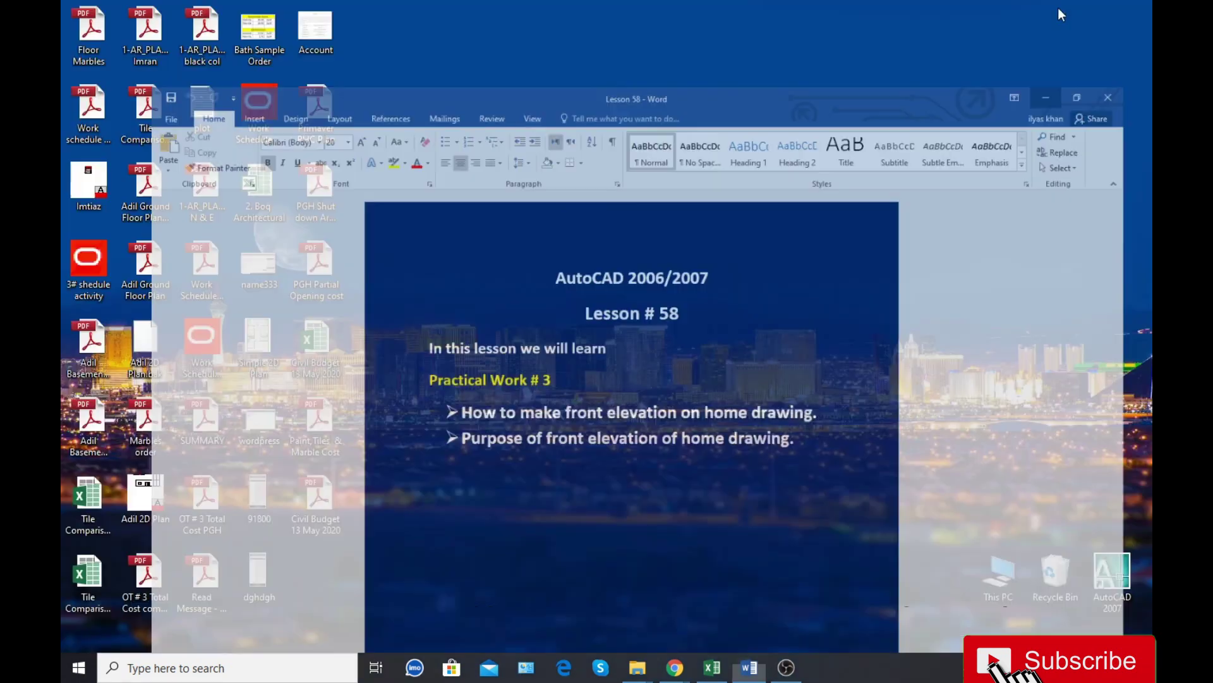
pyautogui.rightClick(611, 150)
pyautogui.click(644, 196)
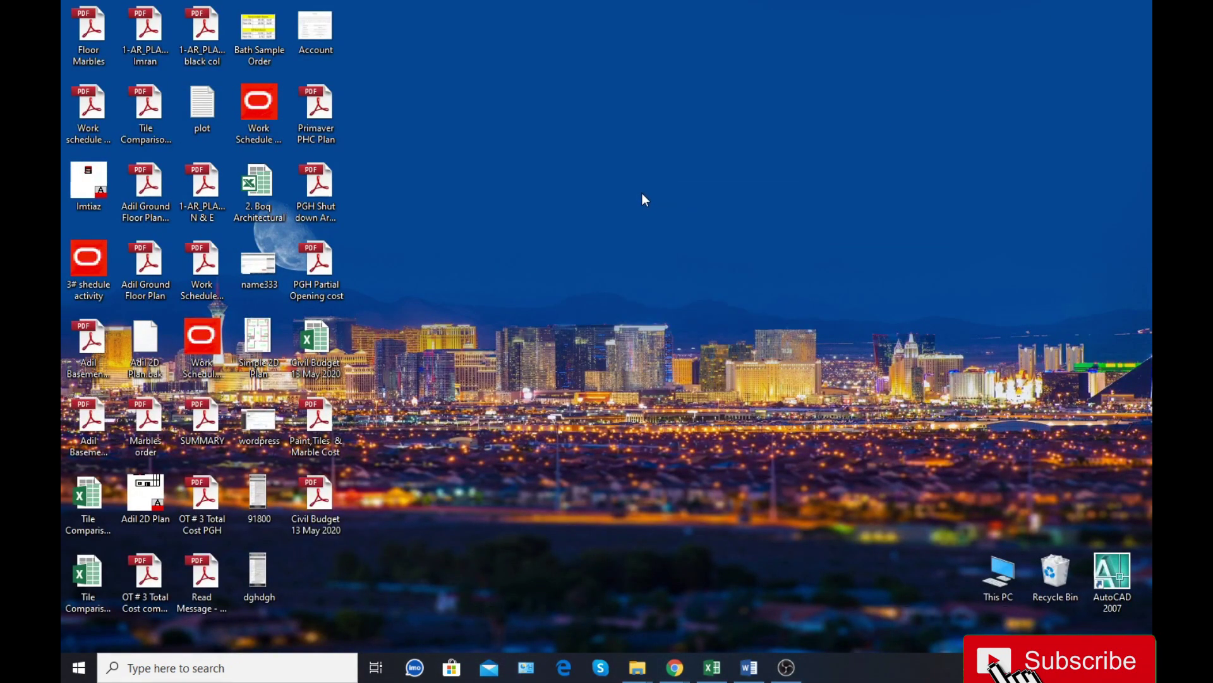
pyautogui.rightClick(495, 210)
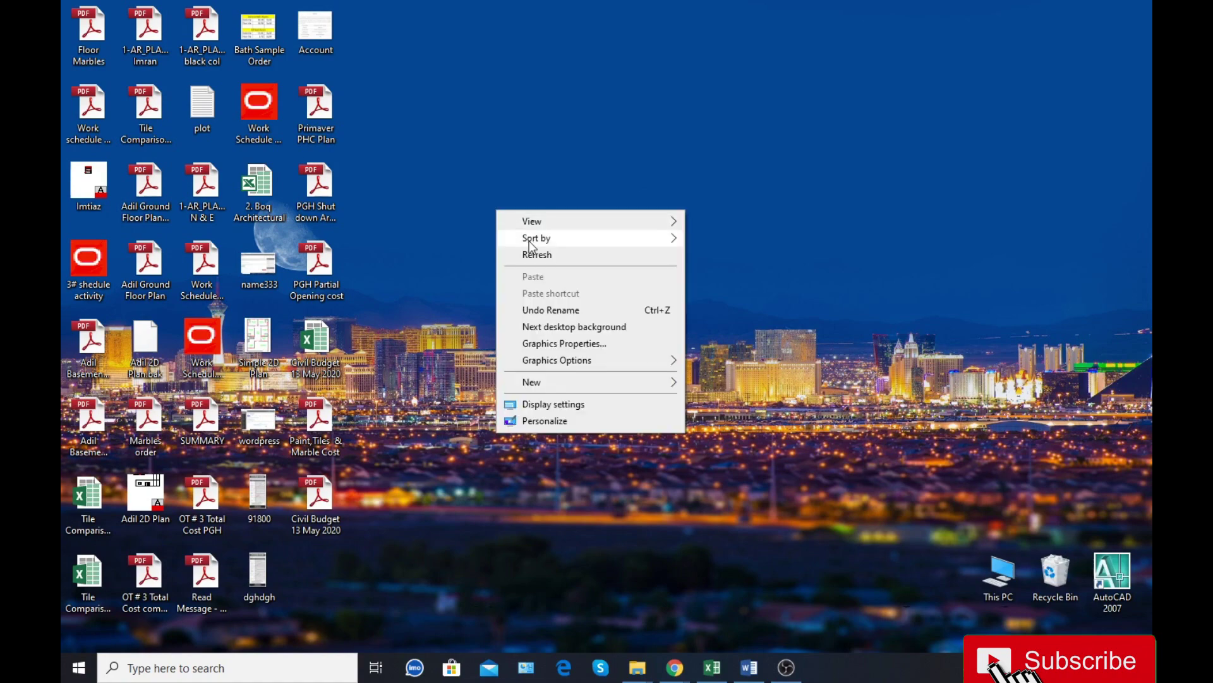
pyautogui.click(531, 254)
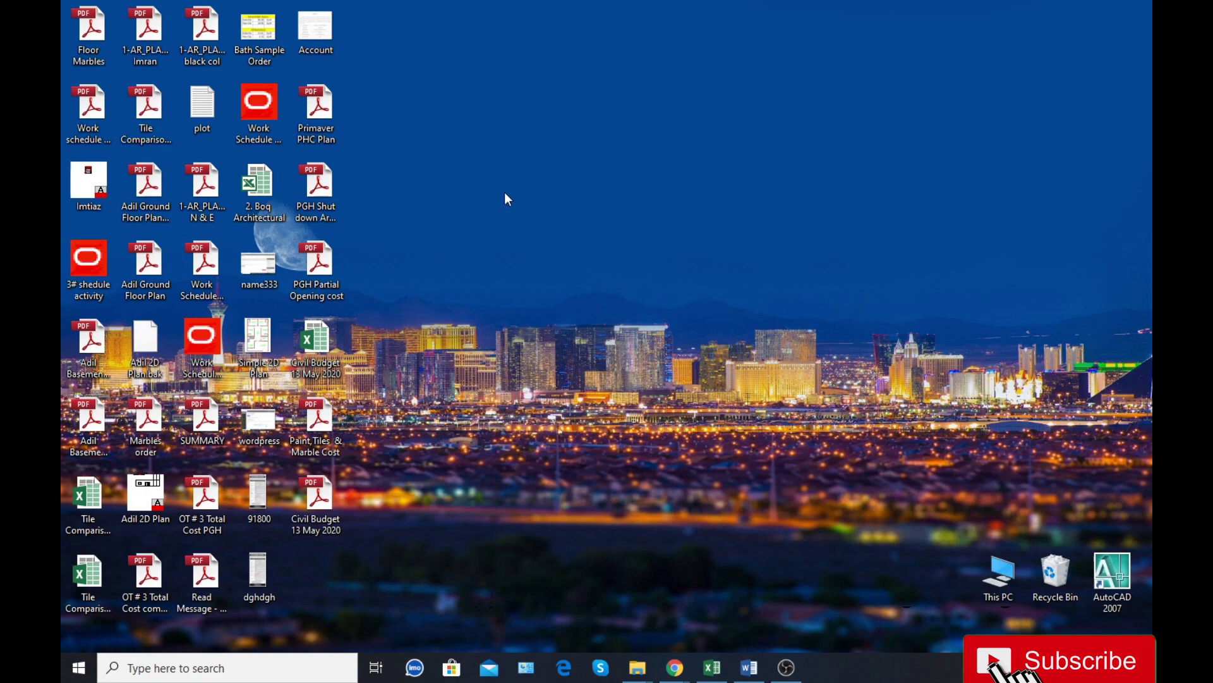
pyautogui.rightClick(497, 168)
pyautogui.click(524, 215)
# Open the Adil 2D Plan drawing from the desktop in AutoCAD 2007.
pyautogui.rightClick(124, 487)
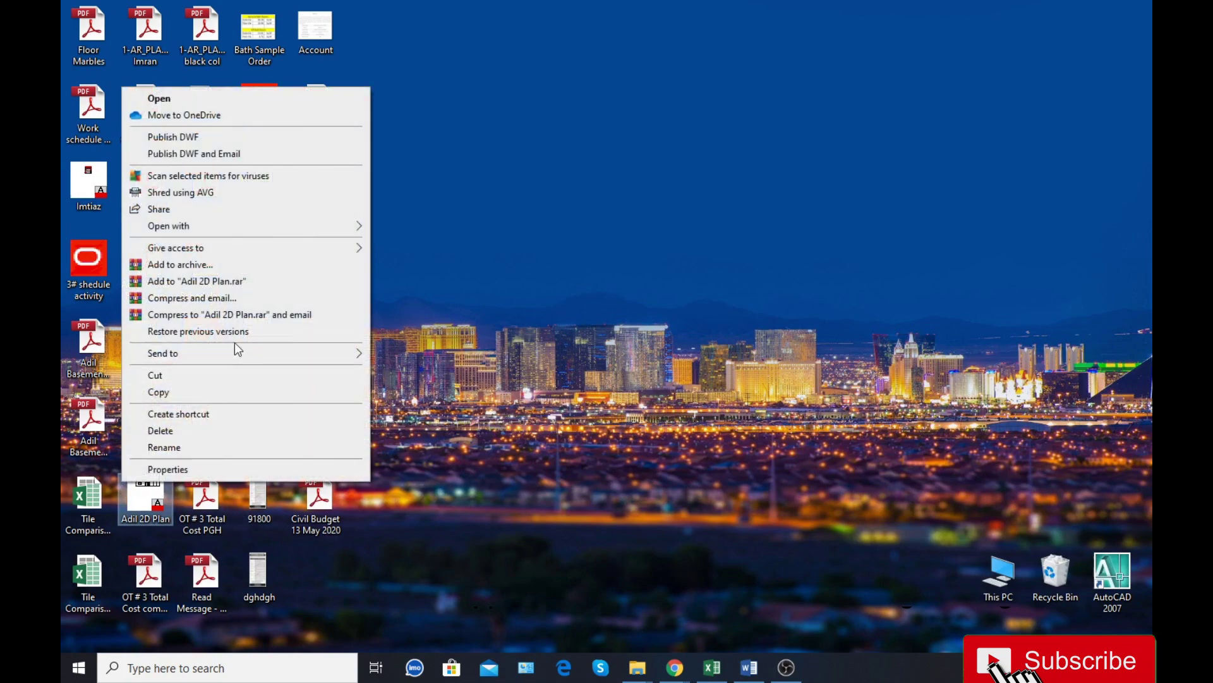
pyautogui.moveTo(197, 230)
pyautogui.click(438, 245)
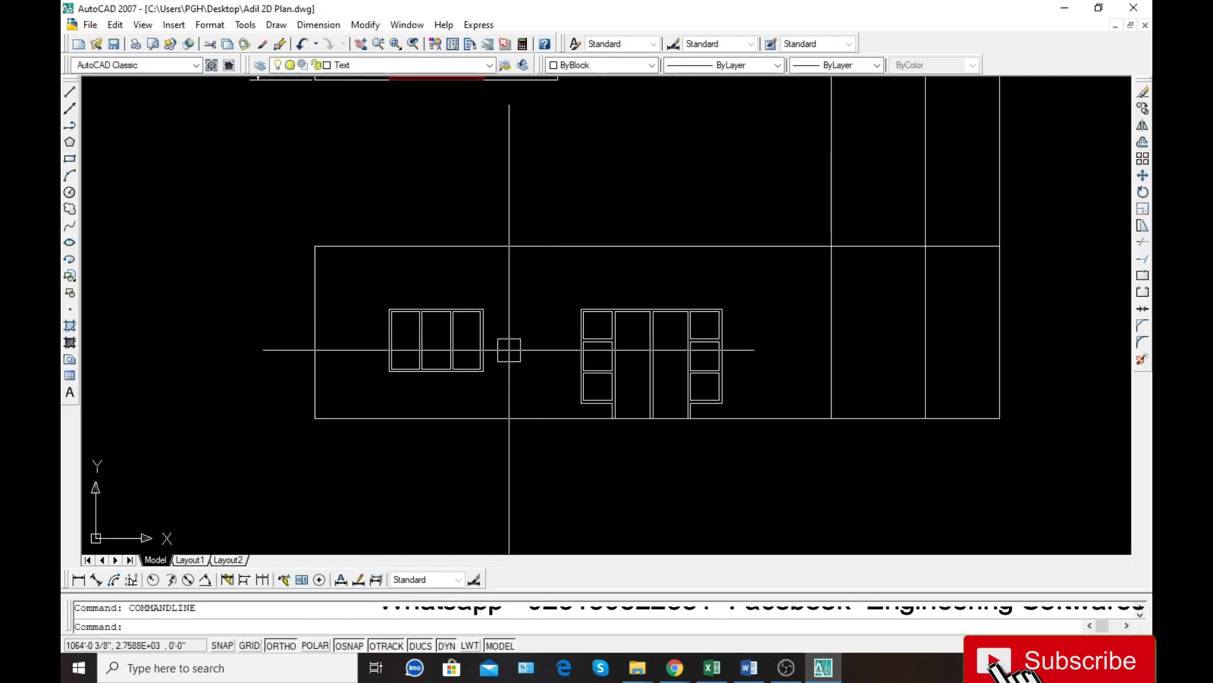
# Check the drawing's length, angle and insertion scale units.
pyautogui.write('un')
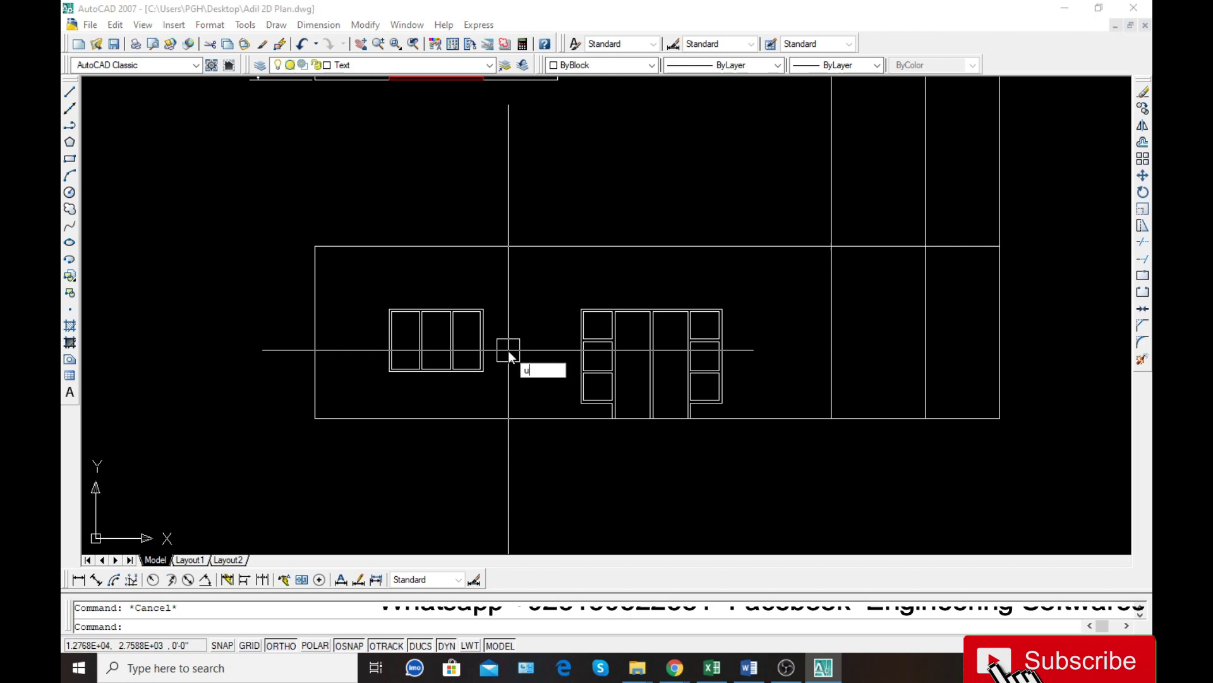
pyautogui.press('Return')
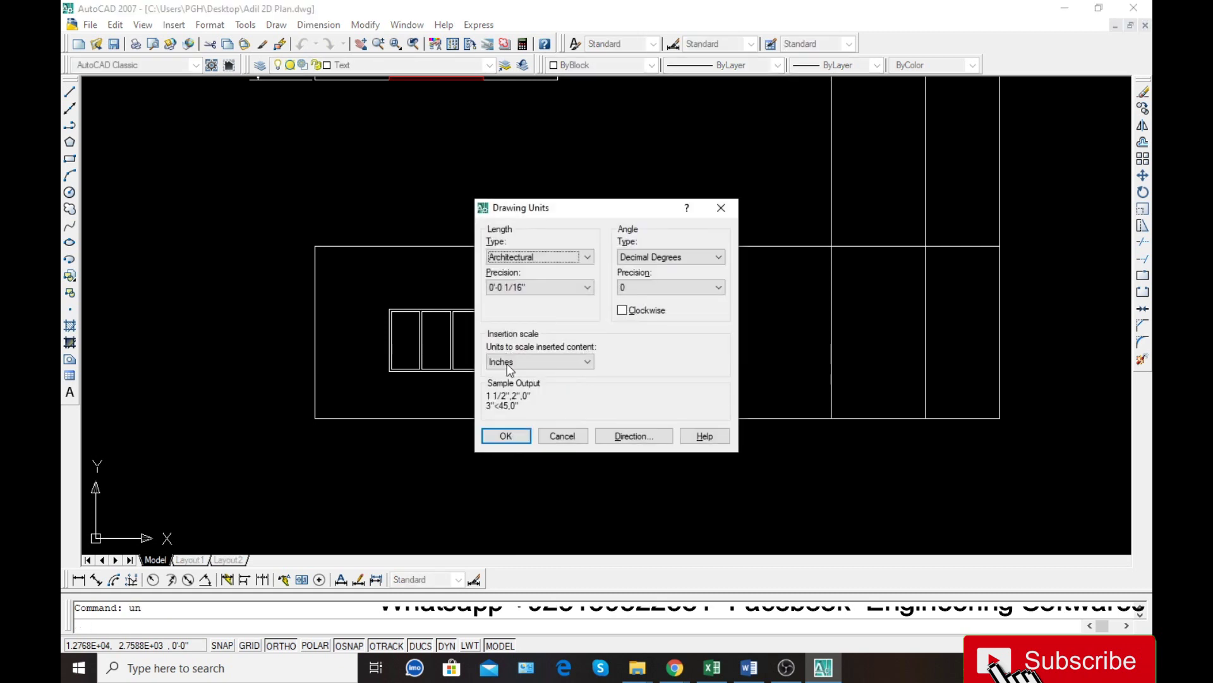
pyautogui.click(505, 436)
# Review the primary units settings of the Standard dimension style's overrides.
pyautogui.write('d')
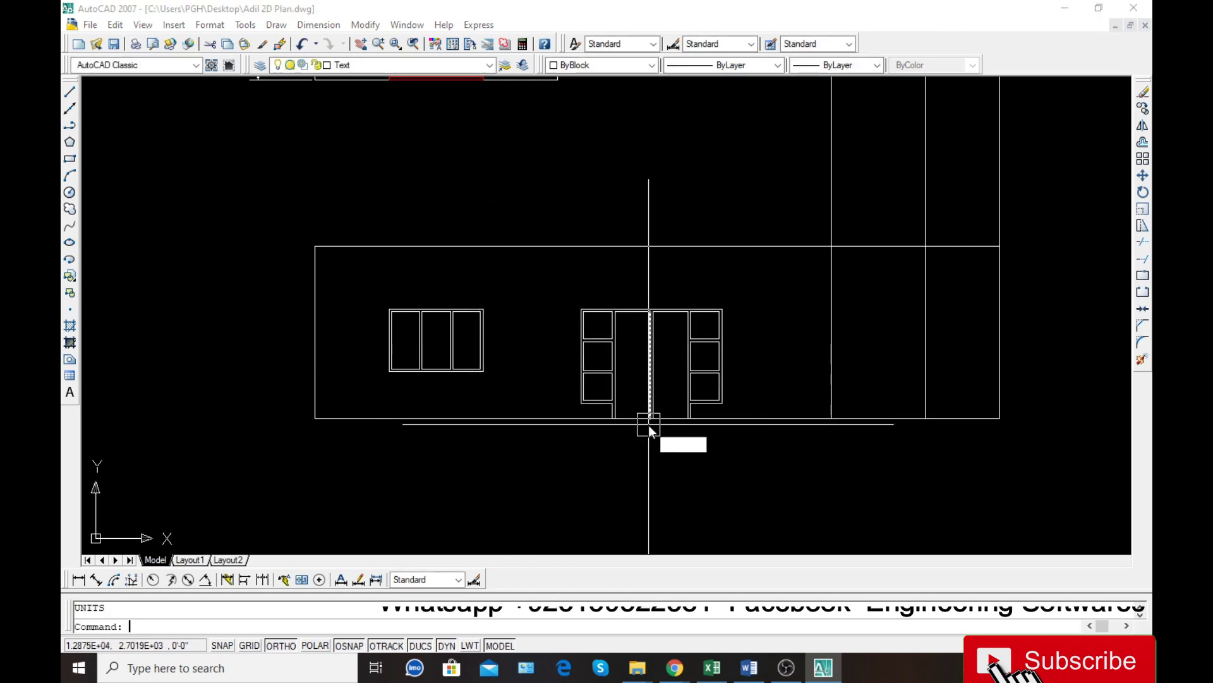
pyautogui.press('Return')
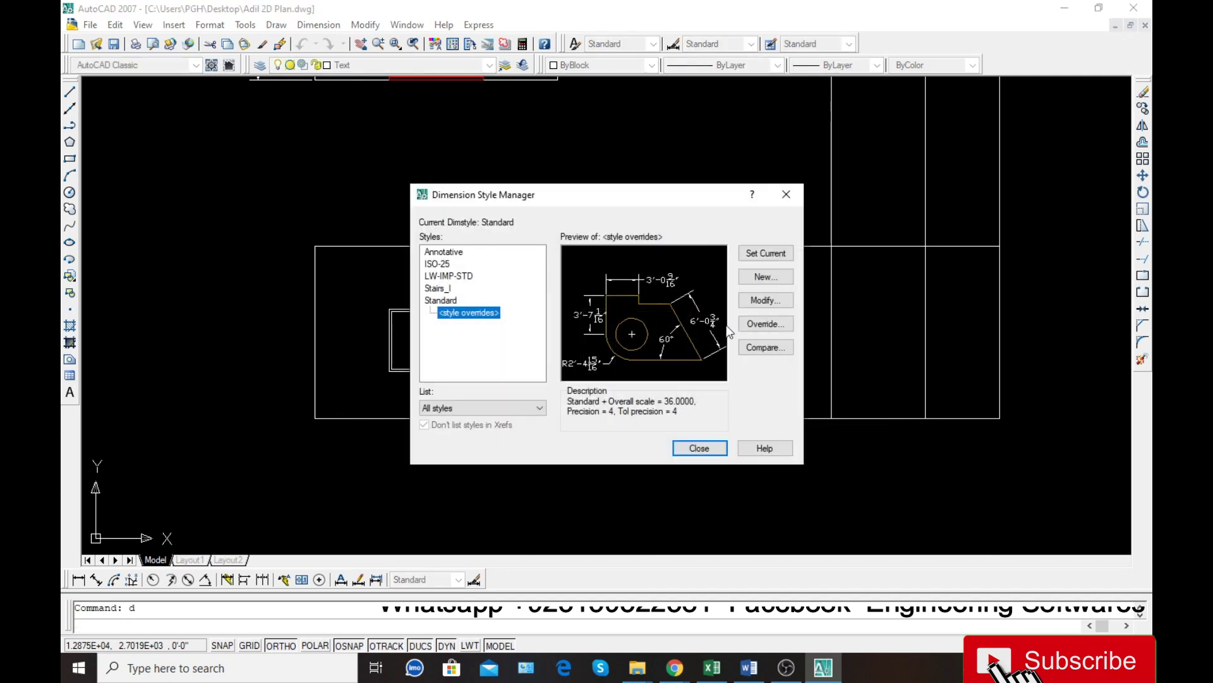
pyautogui.click(758, 303)
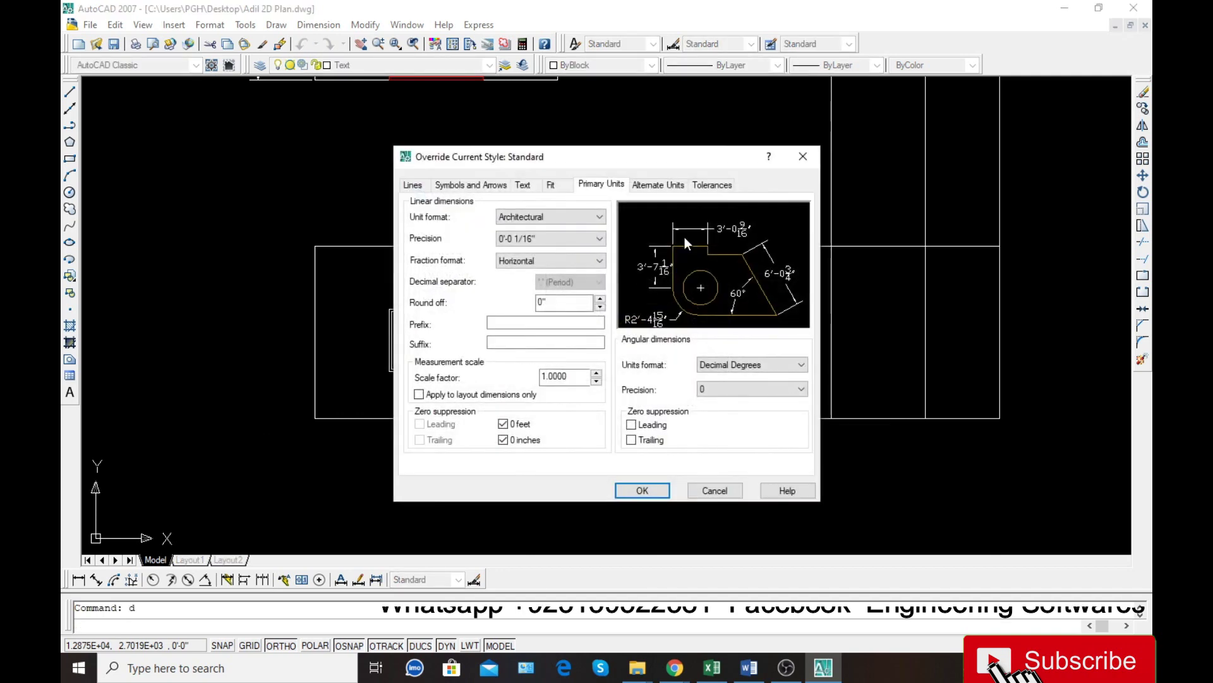
pyautogui.click(642, 490)
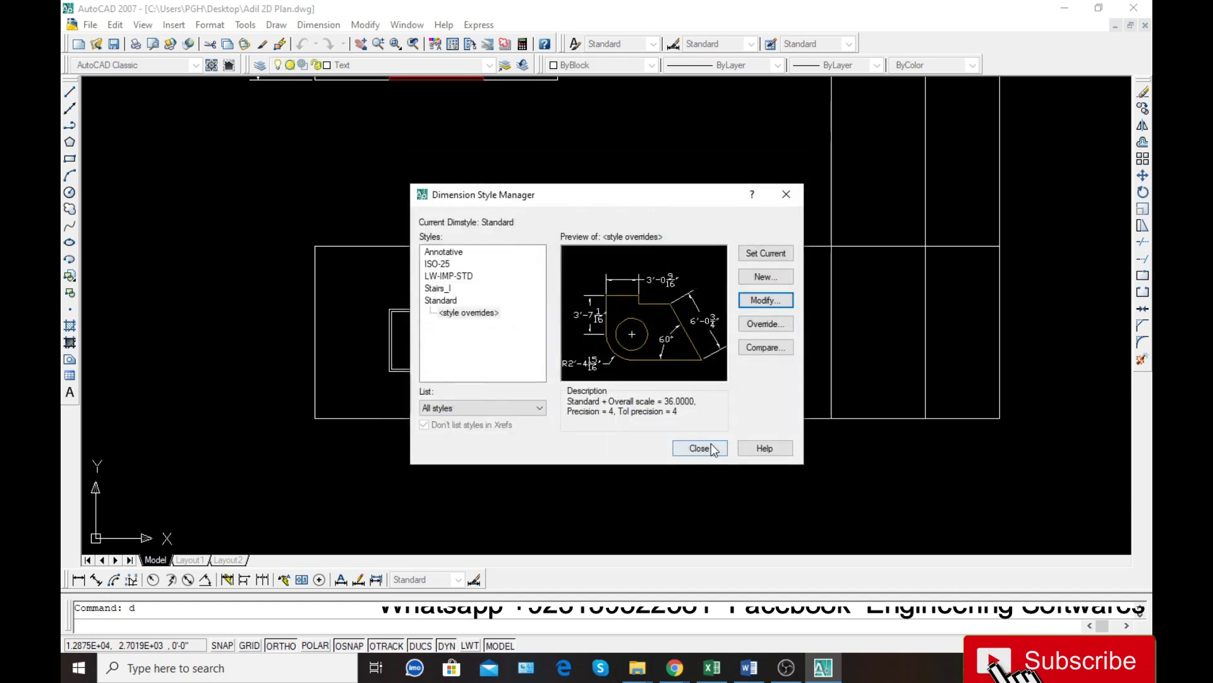
pyautogui.click(699, 448)
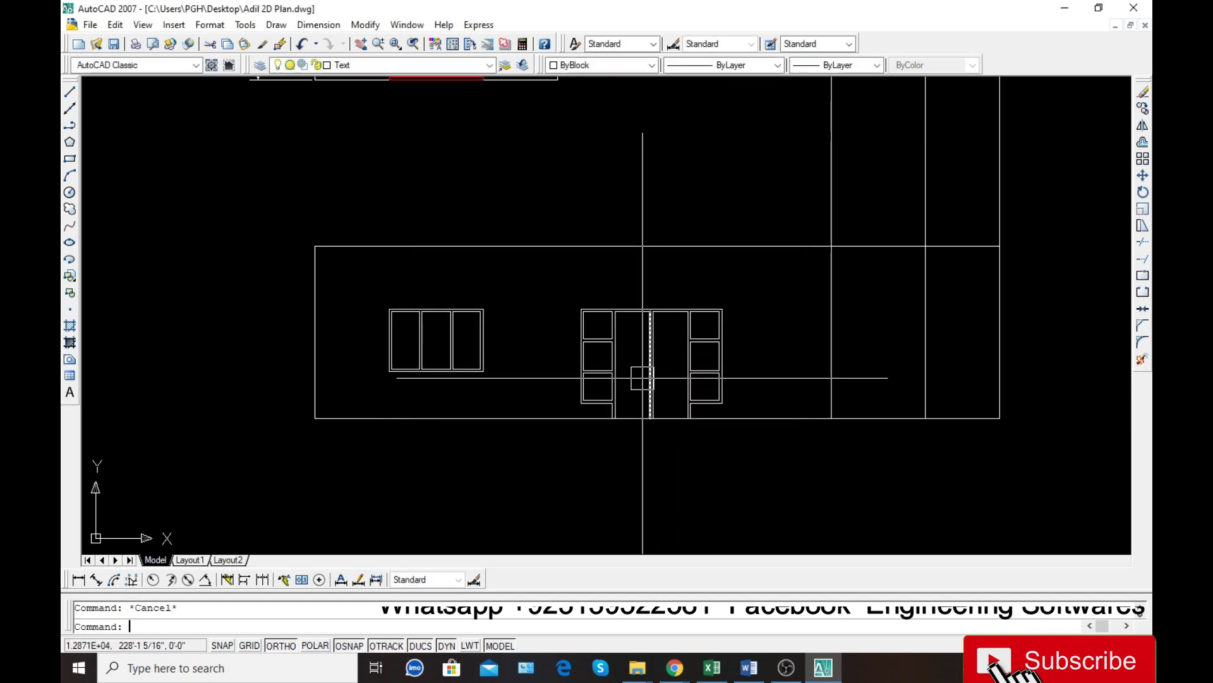
pyautogui.scroll(3, 634, 379)
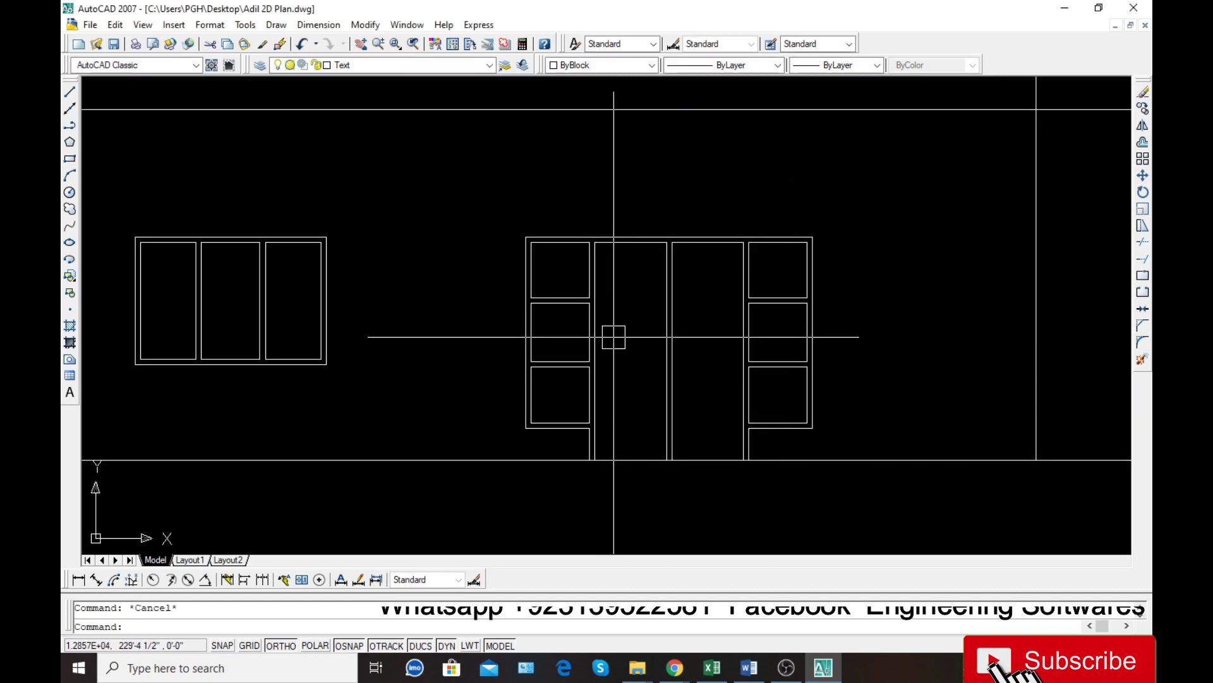
pyautogui.write('l')
pyautogui.press('Return')
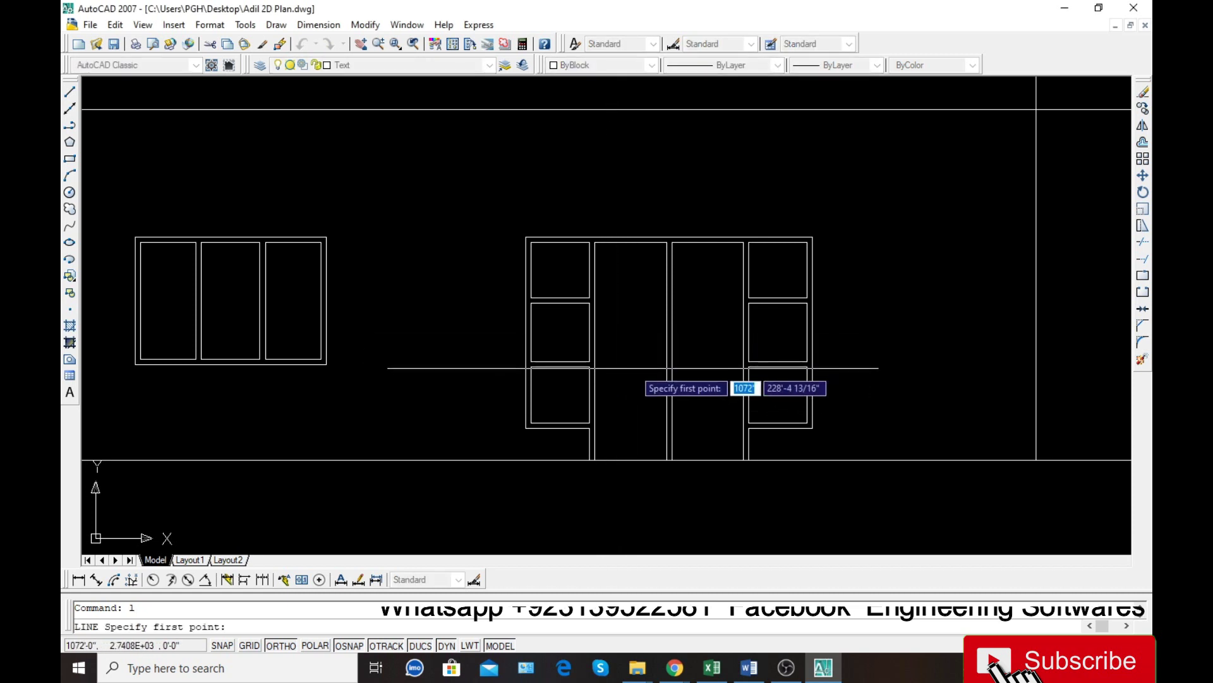
pyautogui.press('Escape')
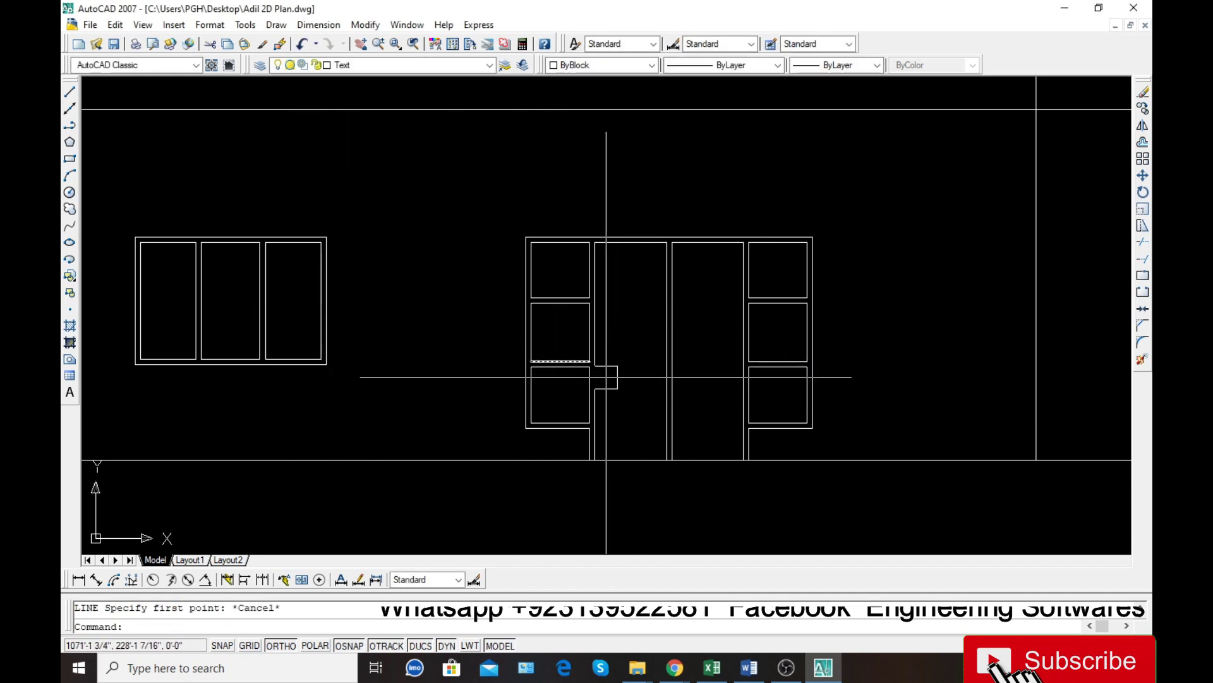
pyautogui.scroll(2, 617, 379)
pyautogui.write('l')
pyautogui.press('Return')
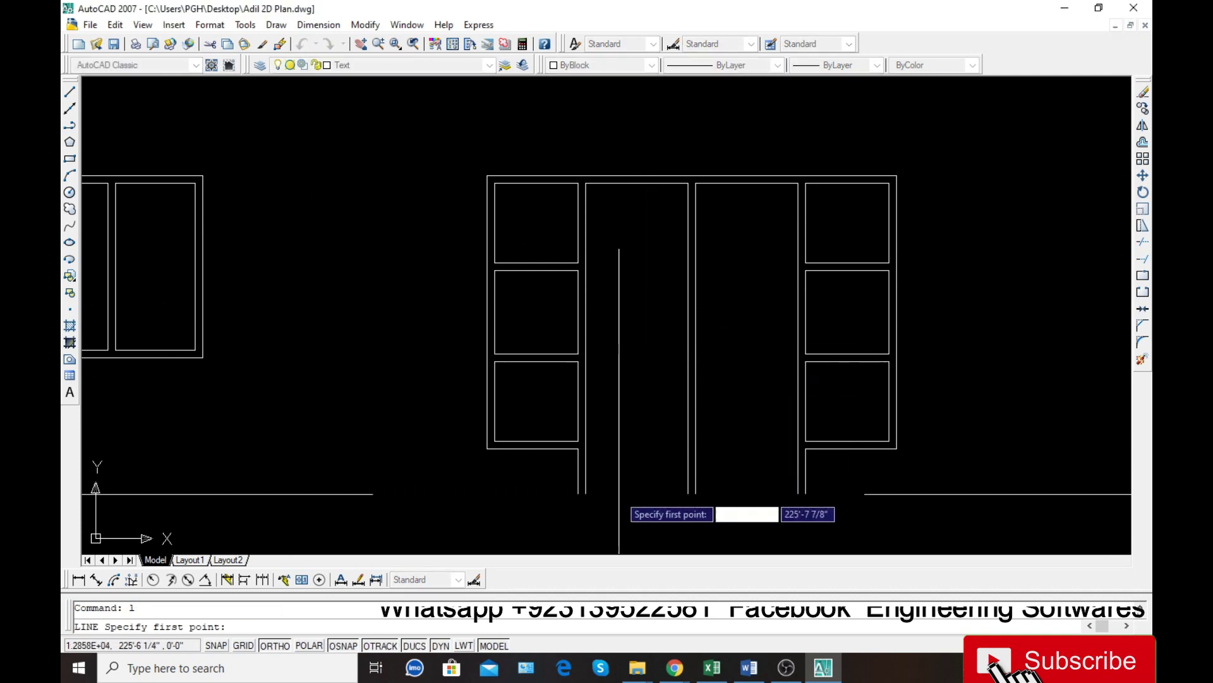
pyautogui.press('Escape')
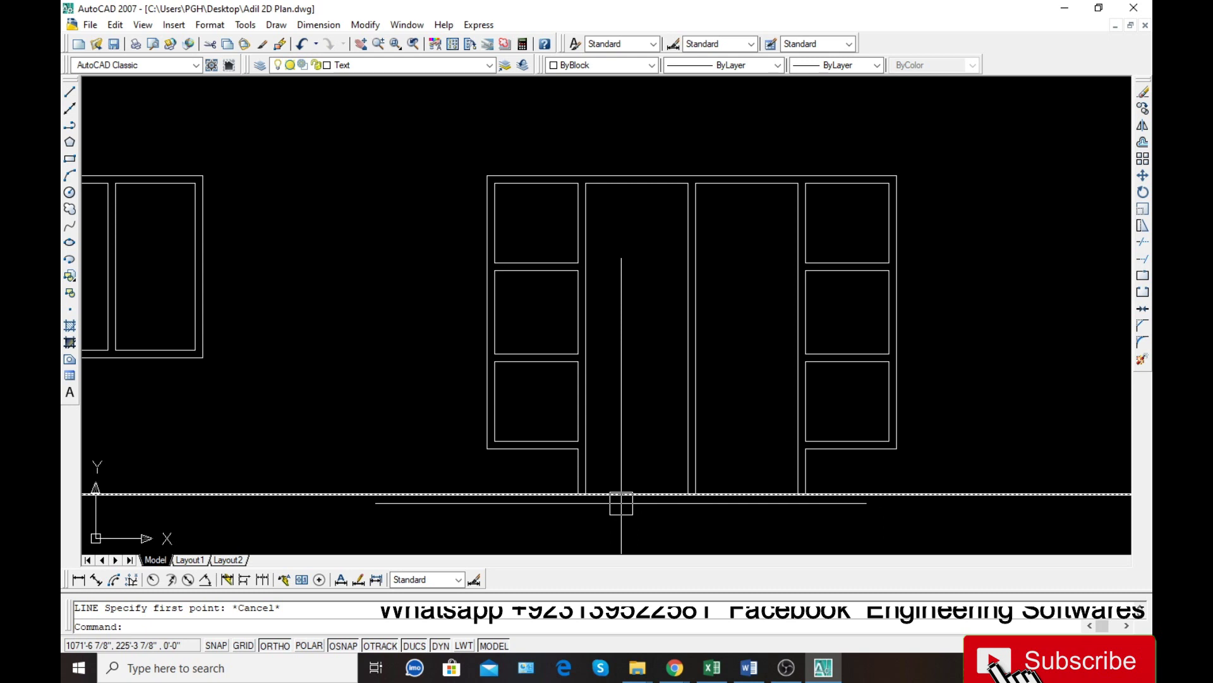
# Draw a horizontal line along the ground line between the inner frame edges of the double door.
pyautogui.write('l')
pyautogui.press('Return')
pyautogui.scroll(3, 616, 506)
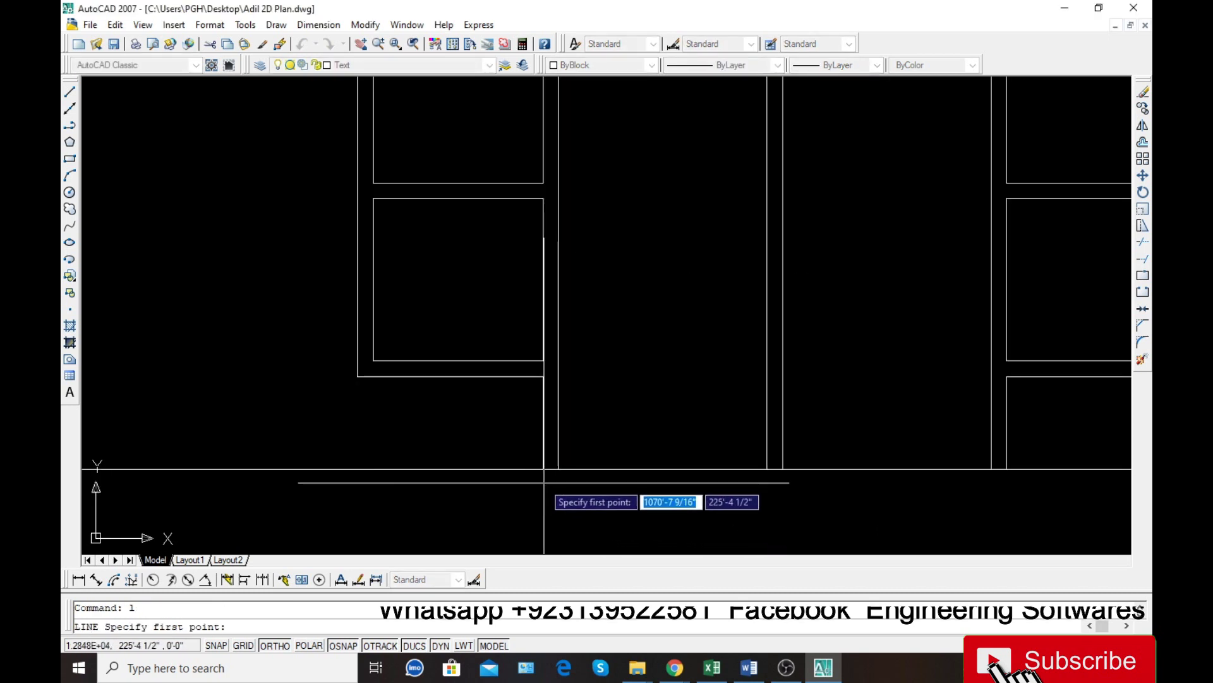
pyautogui.click(559, 469)
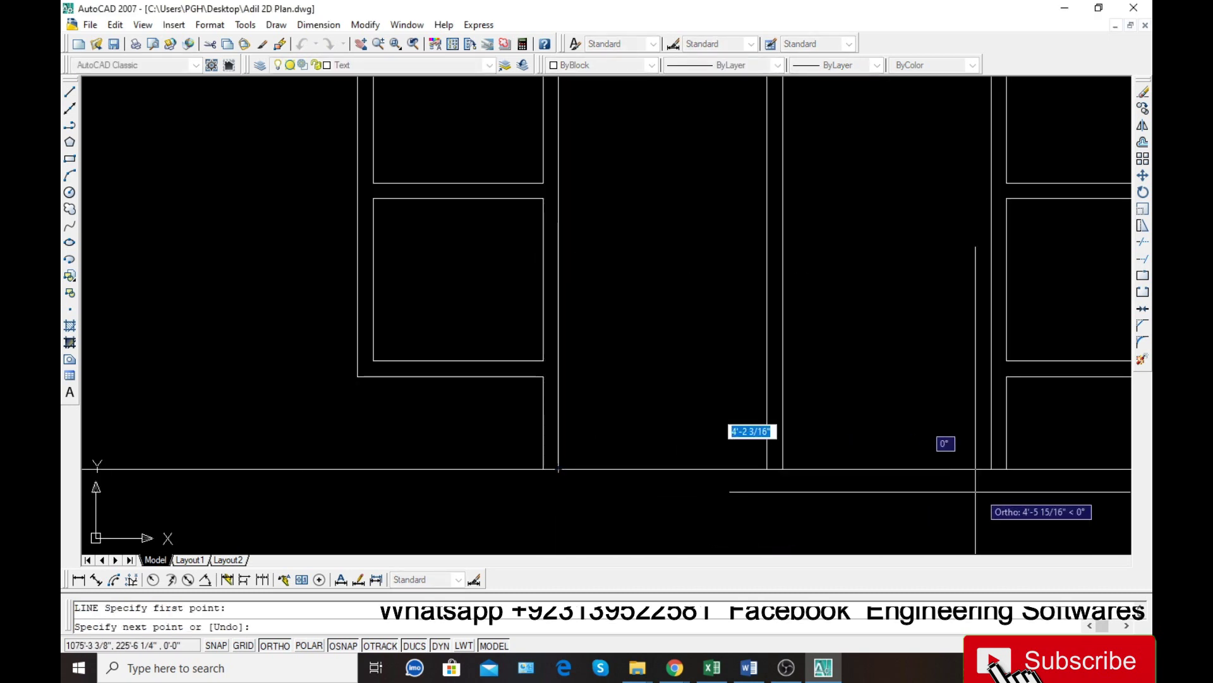
pyautogui.click(991, 469)
pyautogui.press('Return')
# Offset the new bottom line of the double door upward using the default offset distance.
pyautogui.write('o')
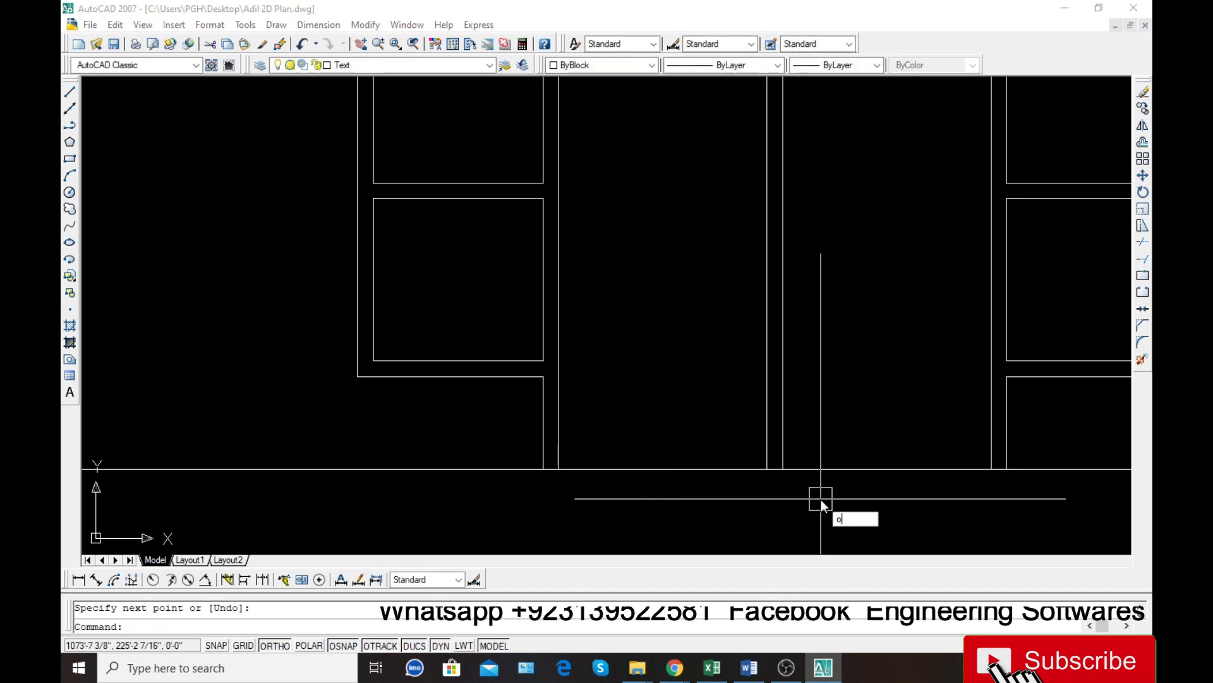
pyautogui.press('Return')
pyautogui.press('Return')
pyautogui.click(818, 469)
pyautogui.click(797, 462)
pyautogui.press('Escape')
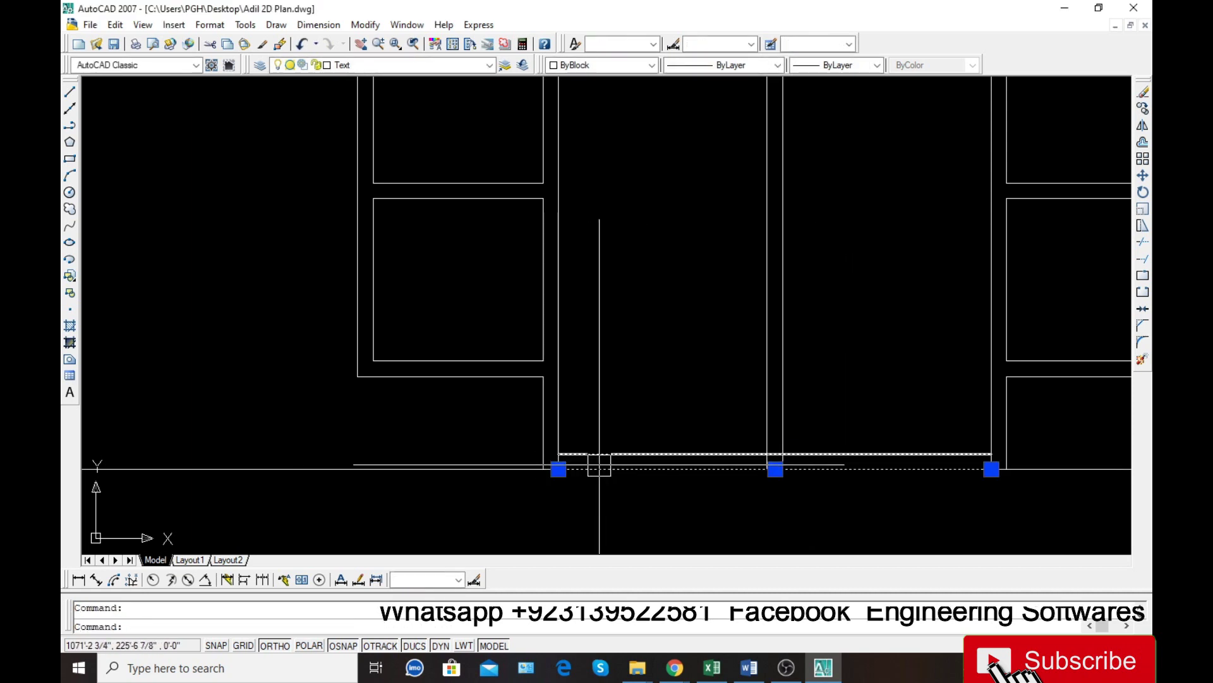
# Try trimming the door's vertical lines and the offset line to form two separate closed door panels.
pyautogui.write('tr')
pyautogui.press('Return')
pyautogui.press('Return')
pyautogui.scroll(5, 584, 472)
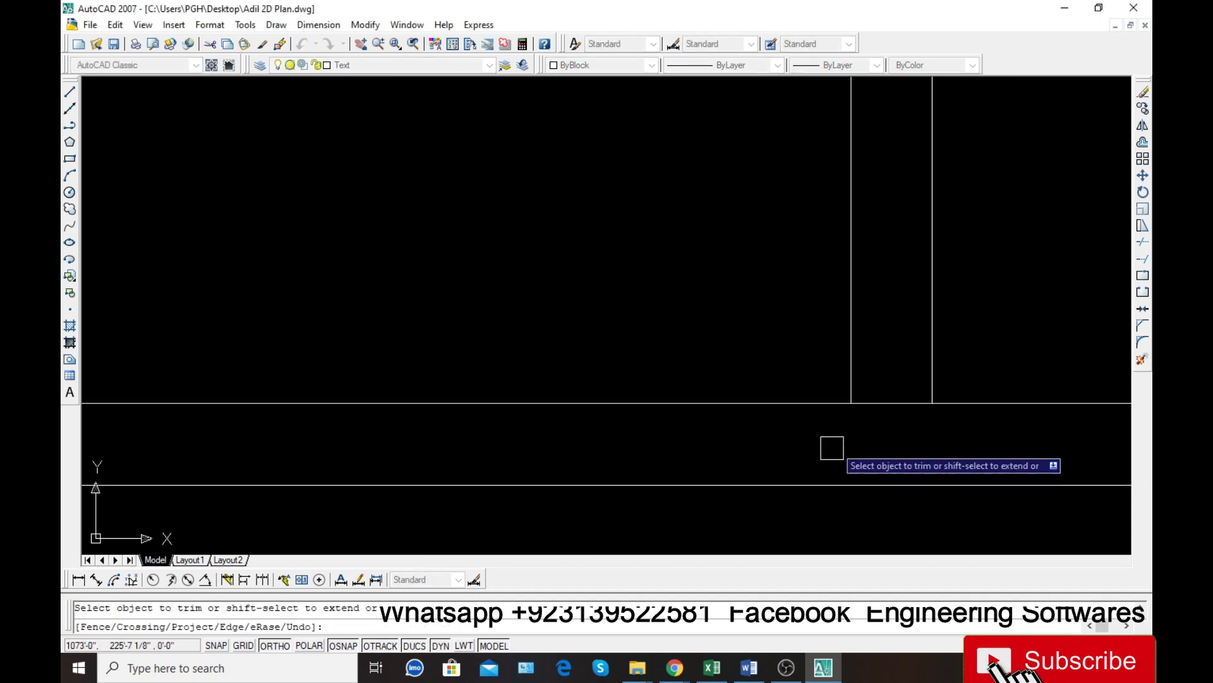
pyautogui.scroll(-5, 543, 446)
pyautogui.scroll(6, 632, 449)
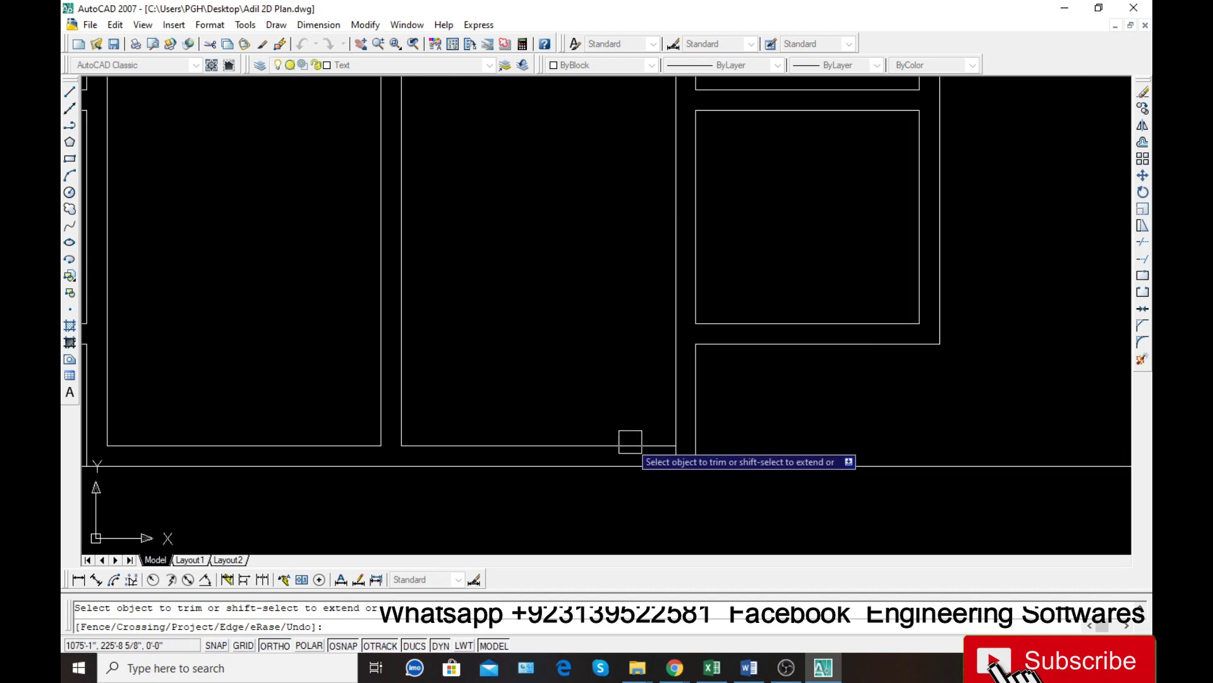
pyautogui.scroll(-5, 641, 467)
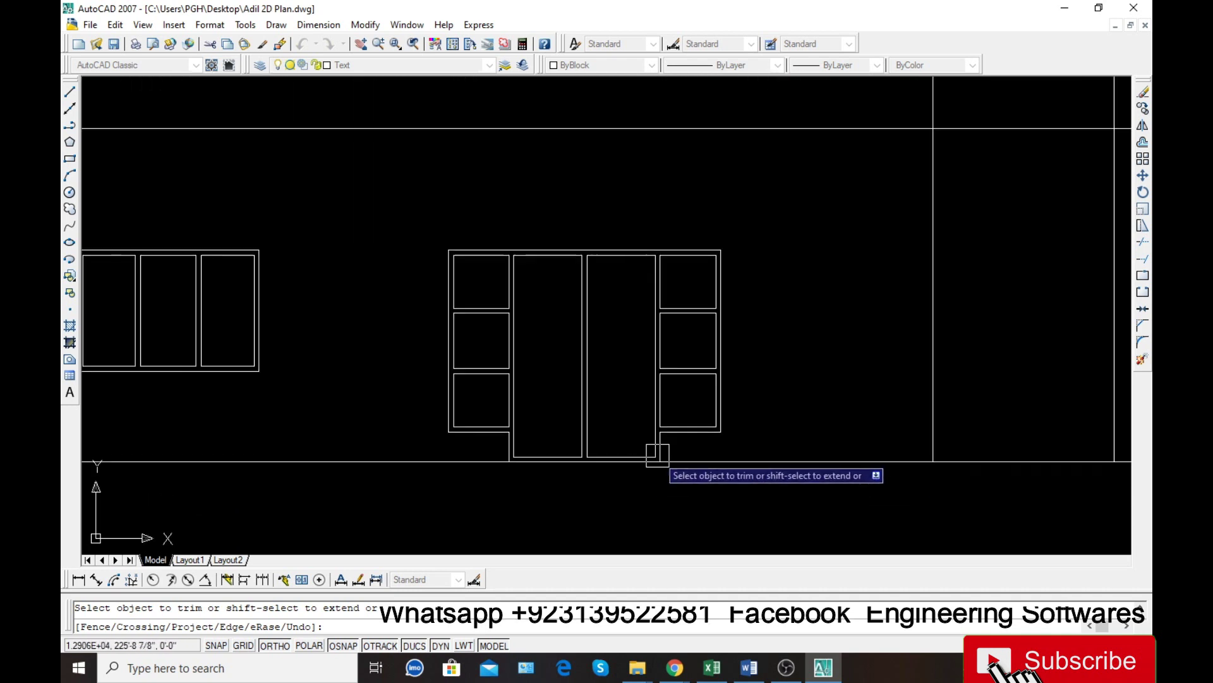
pyautogui.scroll(3, 506, 457)
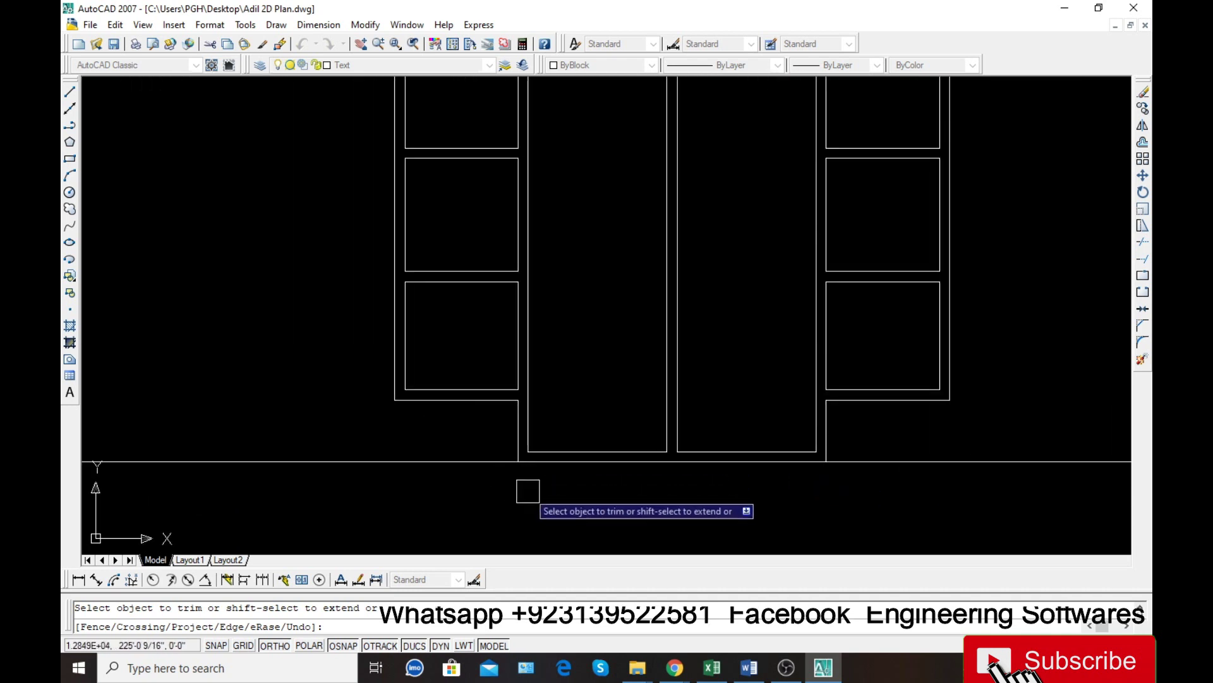
pyautogui.scroll(3, 532, 493)
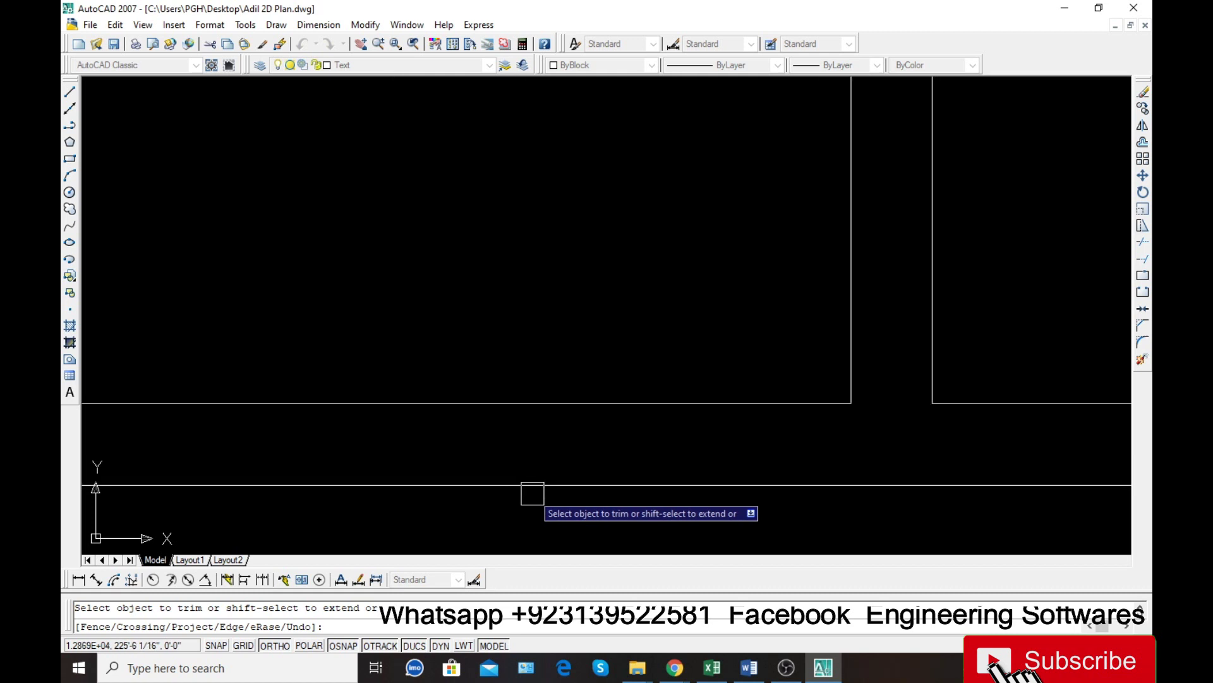
pyautogui.scroll(-2, 533, 493)
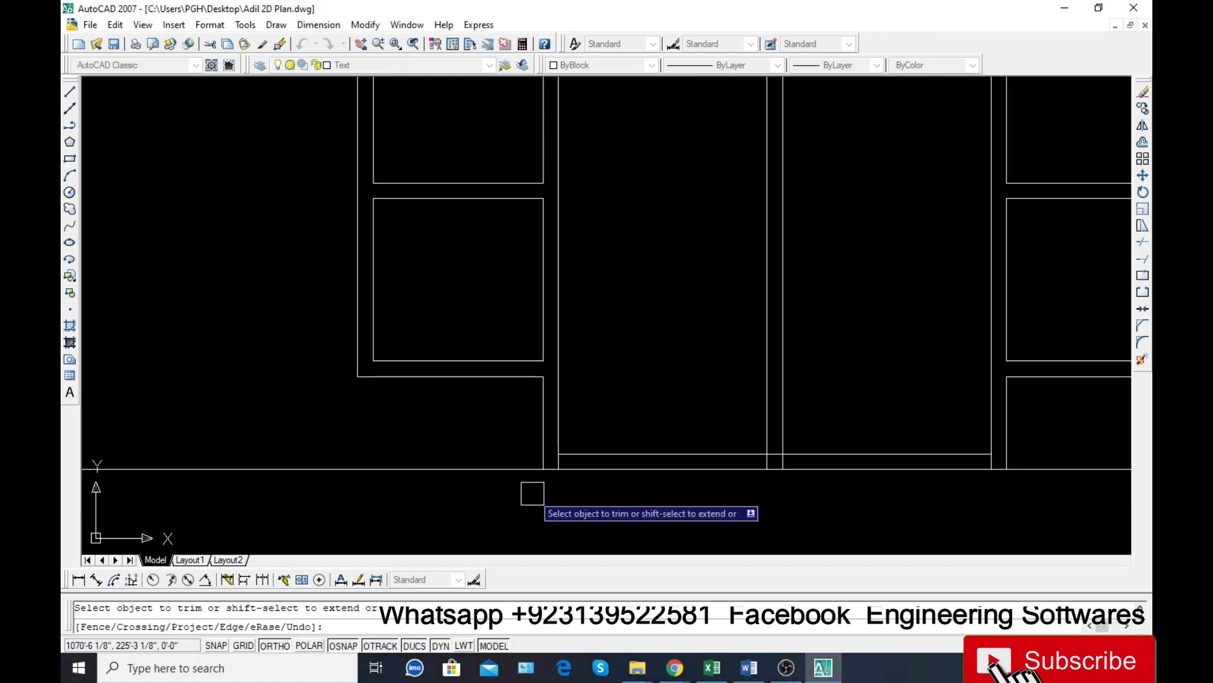
pyautogui.press('Escape')
# Offset the raised bottom line of the double door another 2 inches upward.
pyautogui.write('o')
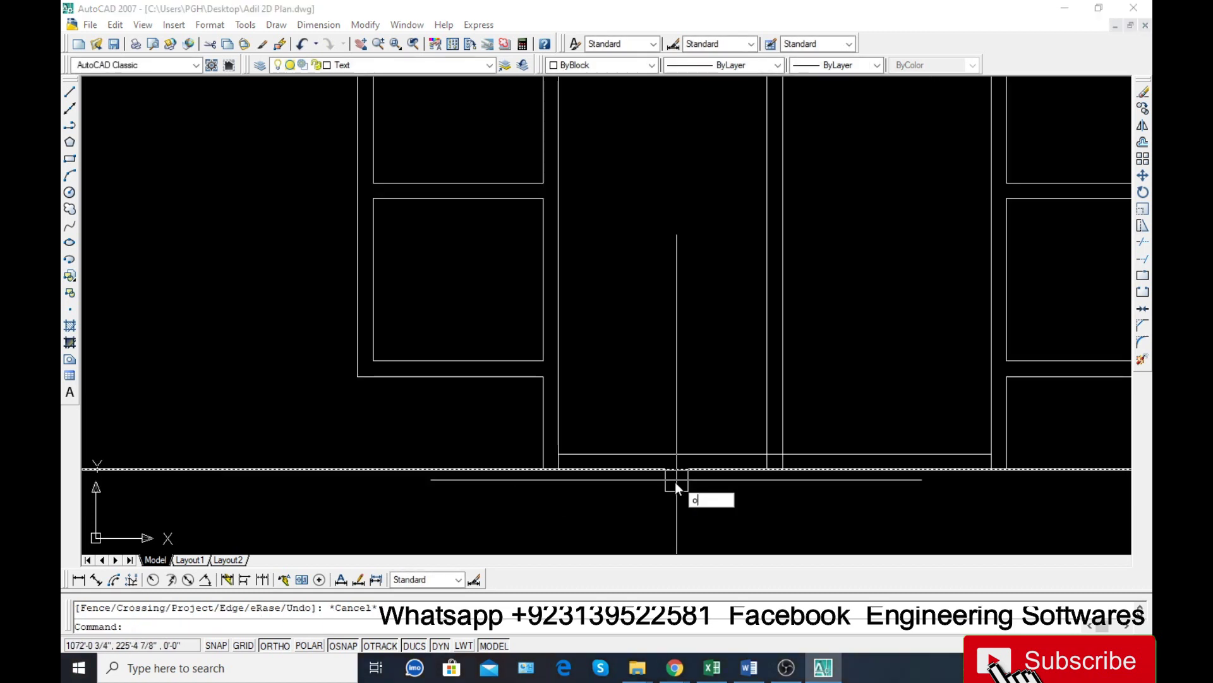
pyautogui.press('Return')
pyautogui.write('2')
pyautogui.press('Return')
pyautogui.click(683, 454)
pyautogui.click(626, 442)
pyautogui.press('Escape')
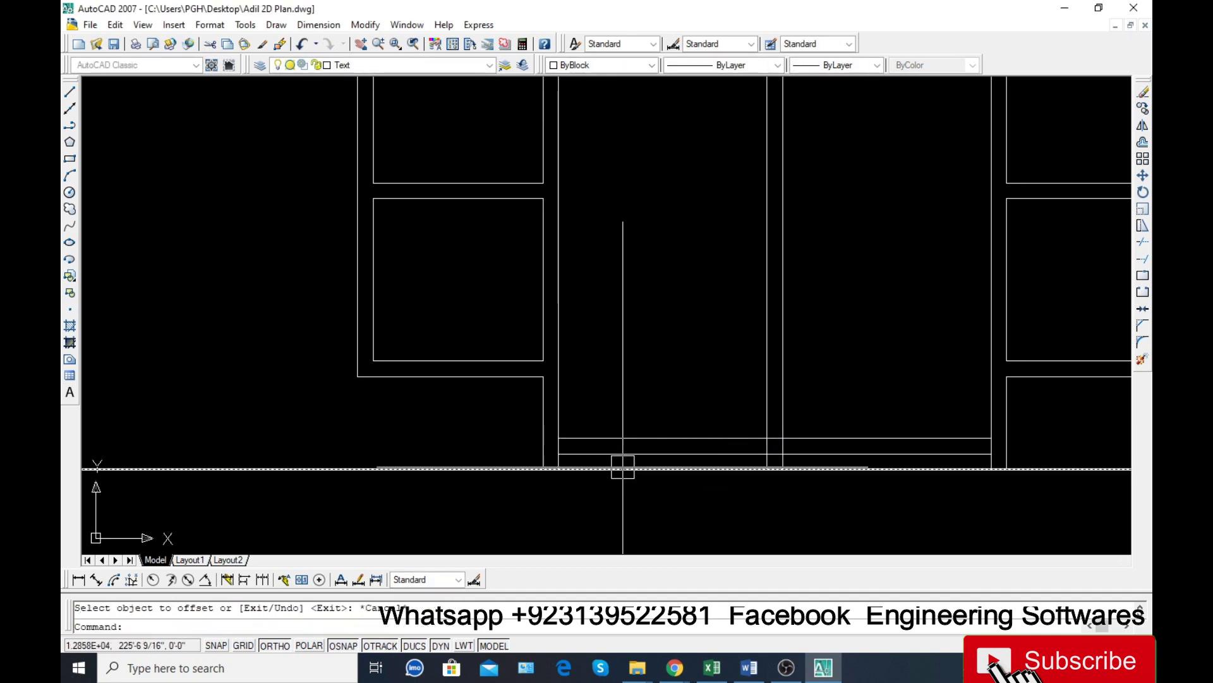
# Extend the lower of the two offset lines to the outer frame edges on both sides of the door.
pyautogui.write('tr')
pyautogui.press('Return')
pyautogui.press('Return')
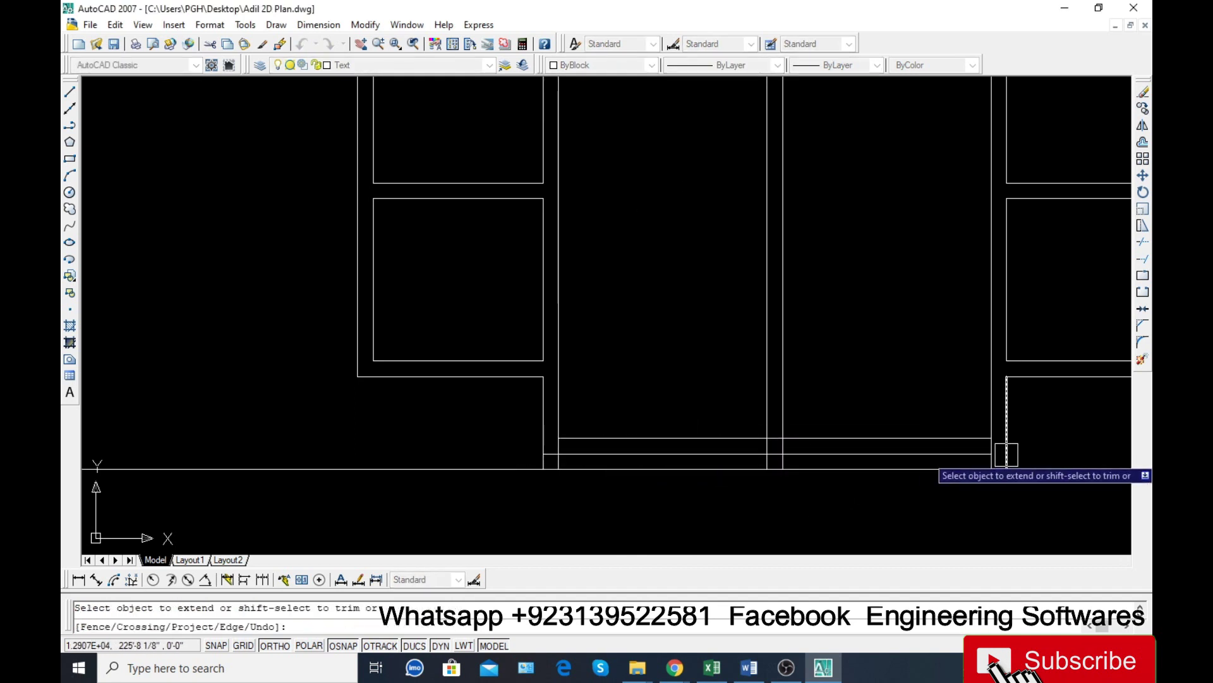
pyautogui.press('Escape')
# Trim the overhanging vertical lines at the lower left corner of the double door so its inner and outer frame corners close.
pyautogui.write('tr')
pyautogui.press('Return')
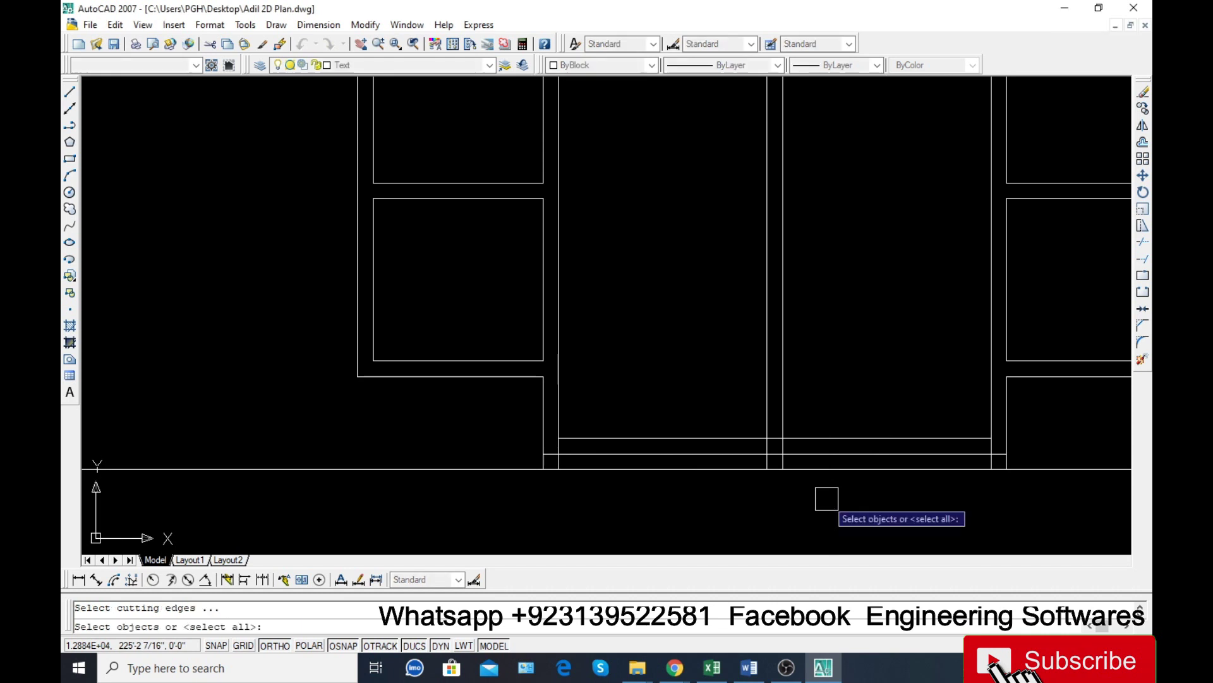
pyautogui.press('Return')
pyautogui.scroll(5, 528, 468)
pyautogui.click(698, 455)
pyautogui.click(572, 467)
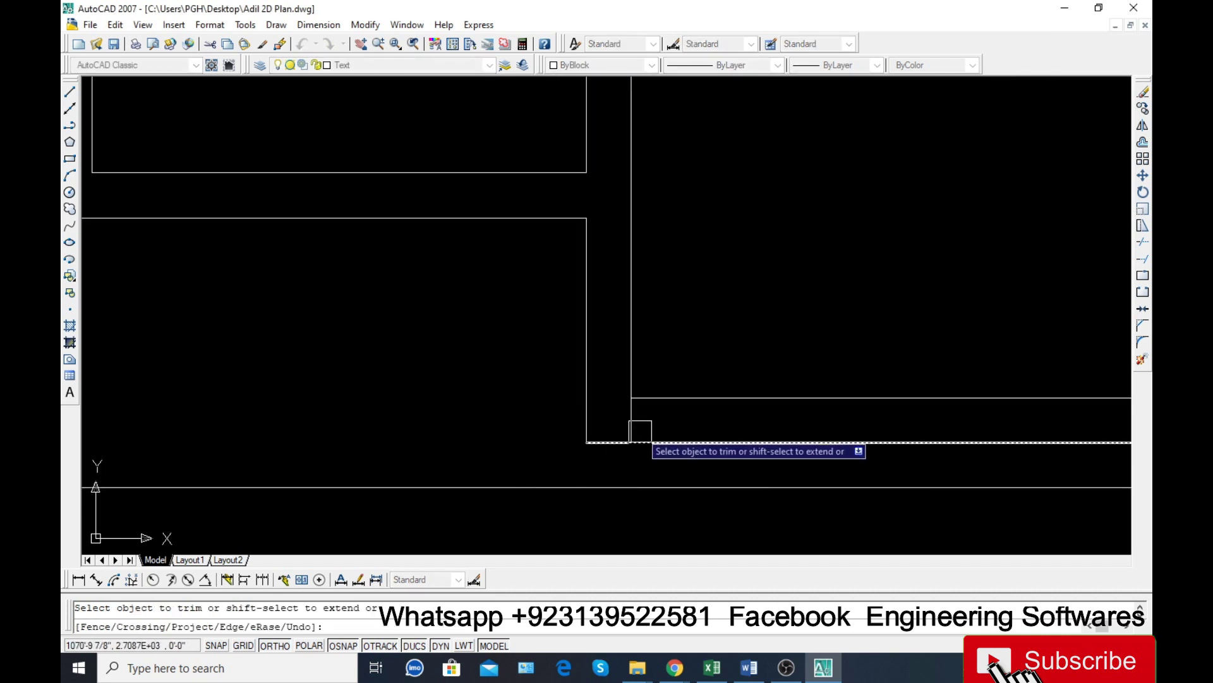
pyautogui.click(640, 422)
# Trim the two middle vertical lines below the raised bottom line, and that line between them, to close both door leaves.
pyautogui.scroll(-3, 328, 365)
pyautogui.scroll(4, 685, 407)
pyautogui.click(753, 395)
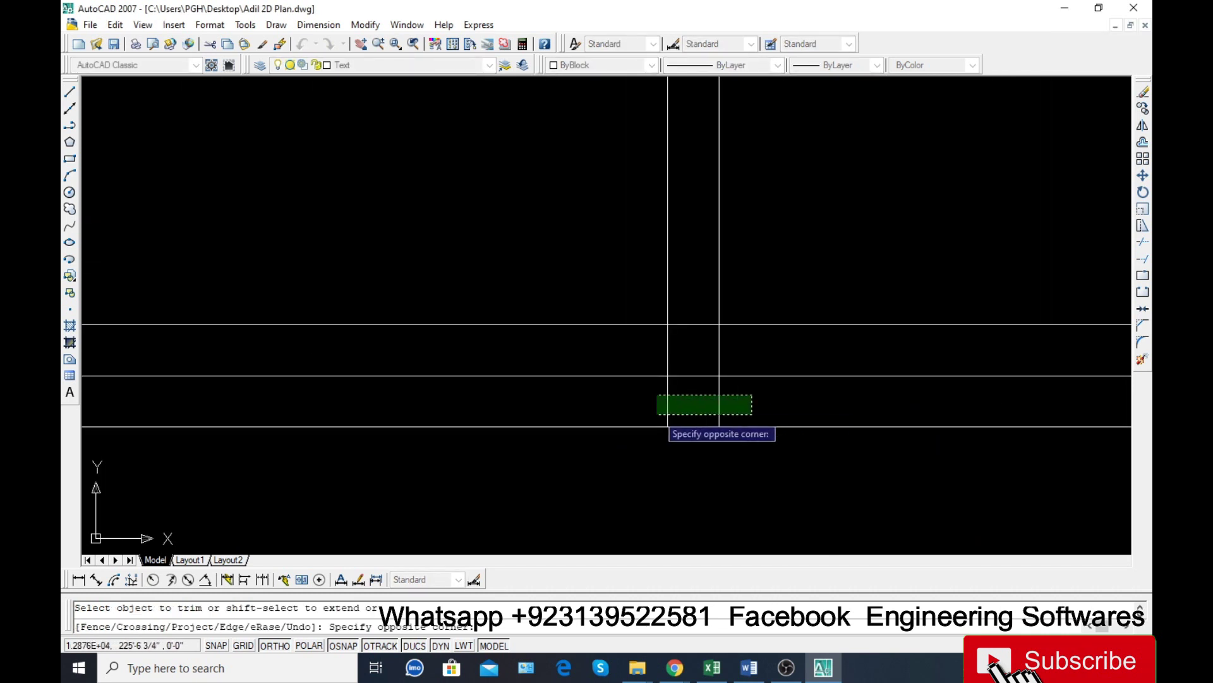
pyautogui.click(646, 415)
pyautogui.scroll(-8, 695, 389)
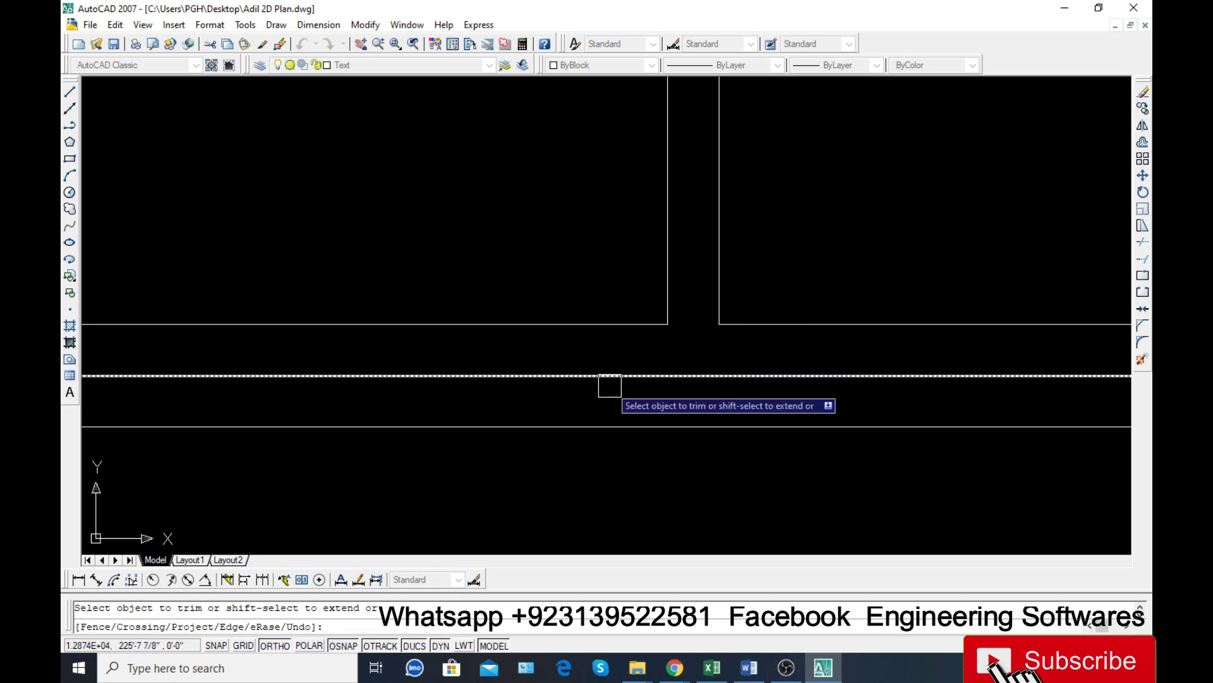
# Trim the overhanging vertical lines at the lower right corner of the double door down to clean frame corners.
pyautogui.scroll(6, 763, 422)
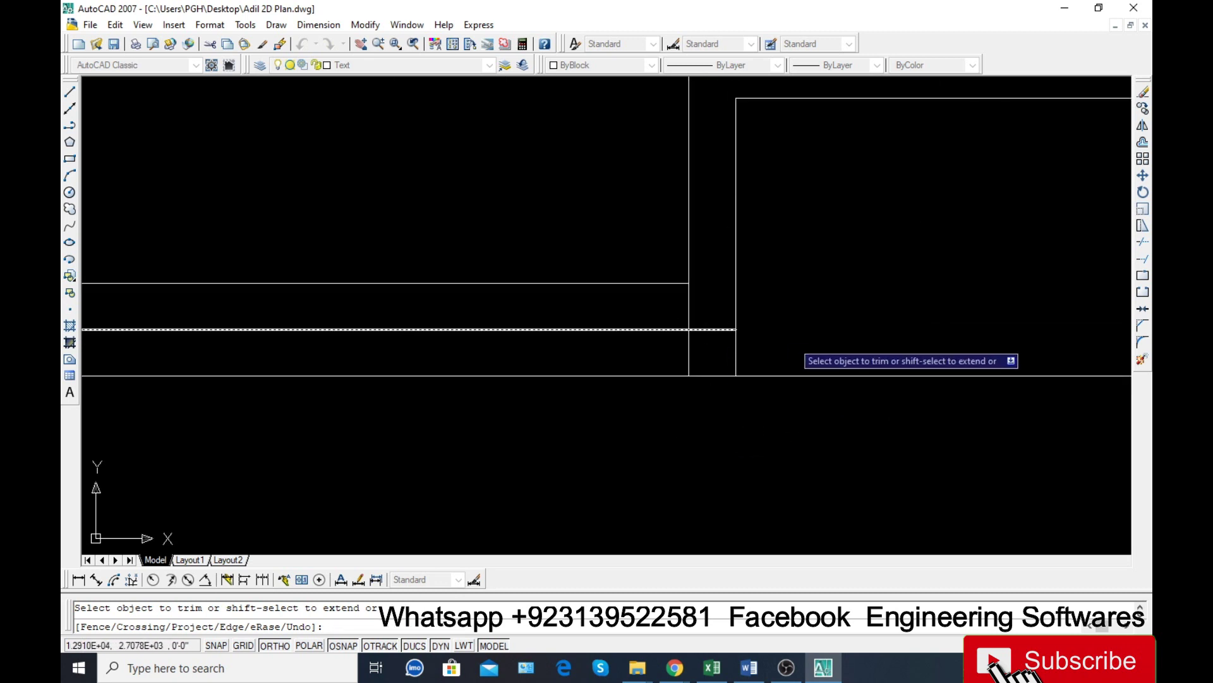
pyautogui.click(799, 344)
pyautogui.click(632, 373)
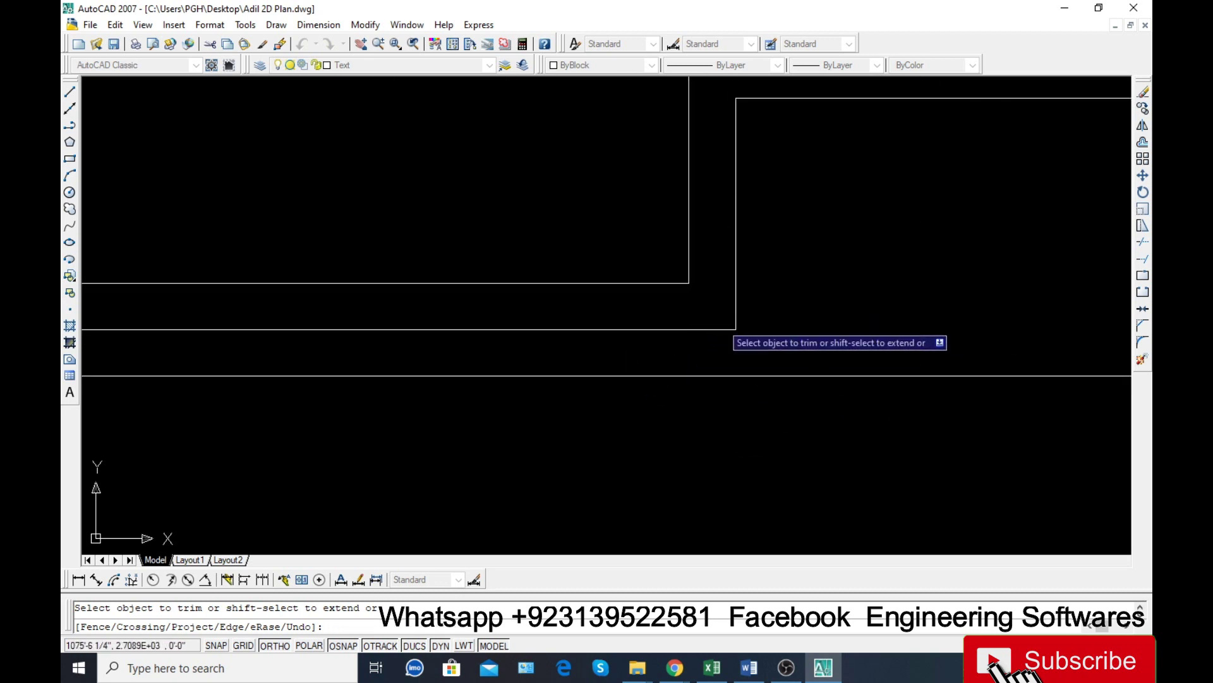
pyautogui.scroll(-5, 721, 367)
pyautogui.scroll(-3, 727, 338)
pyautogui.scroll(2, 617, 244)
pyautogui.press('Escape')
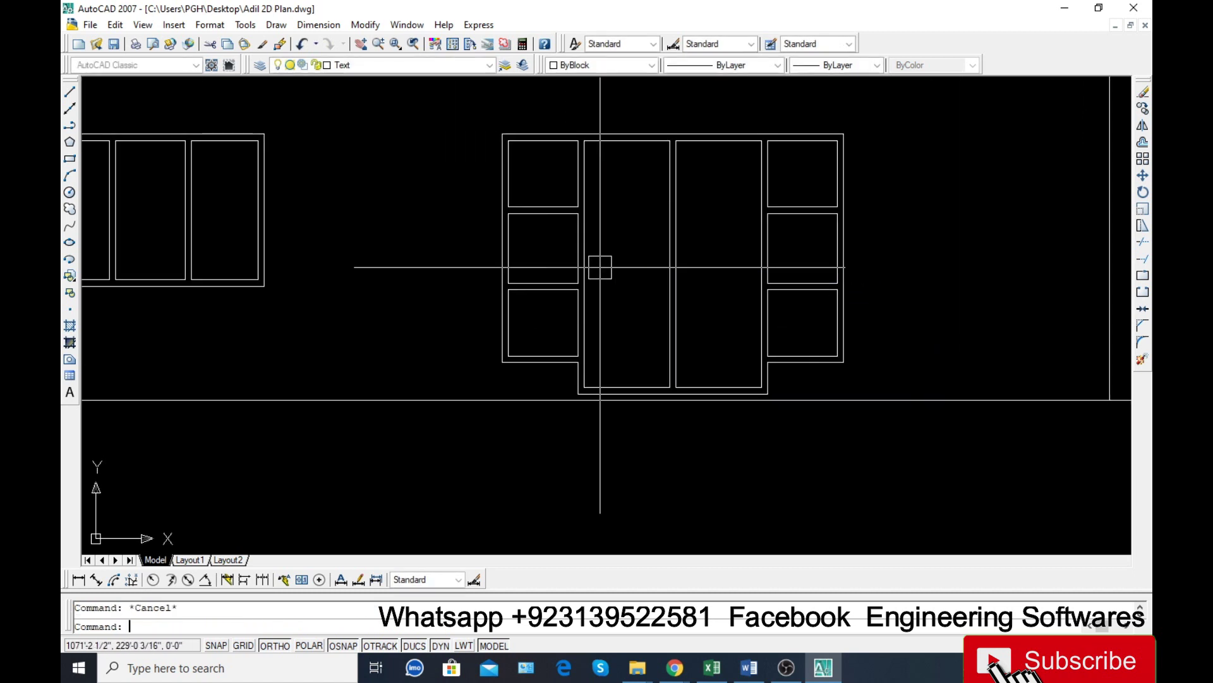
# Draw a 2'-3" horizontal line across the left door leaf from the midpoint of its left edge to its right edge.
pyautogui.write('l')
pyautogui.press('Return')
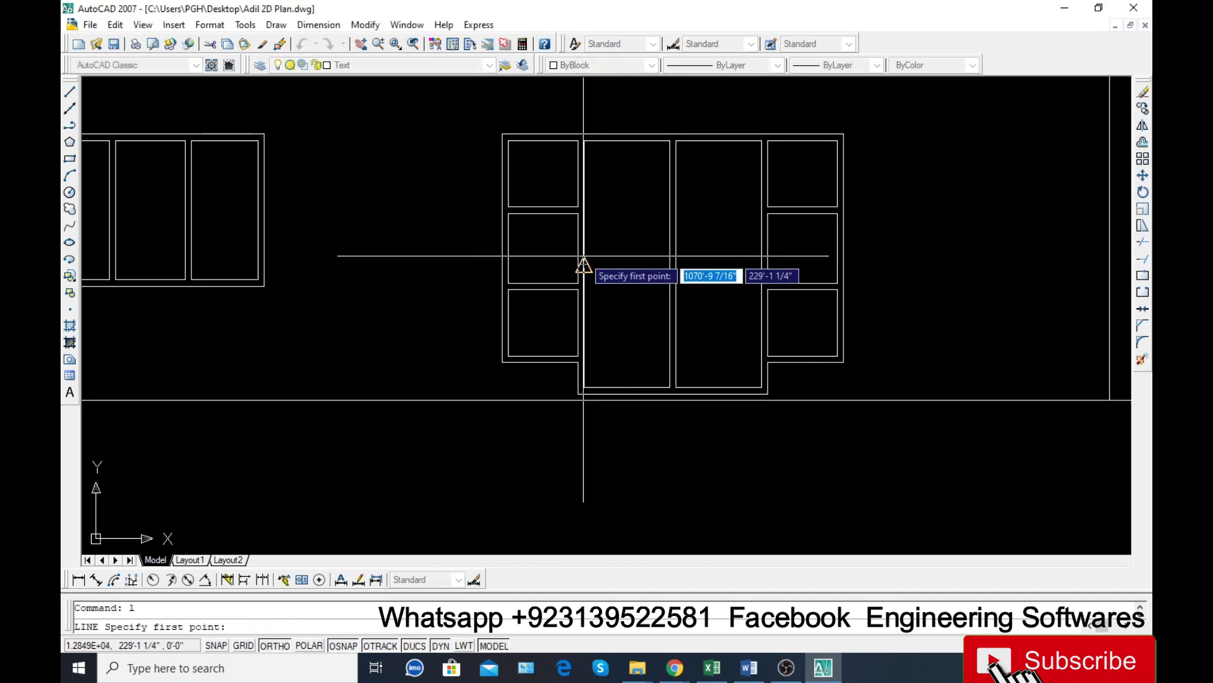
pyautogui.click(584, 264)
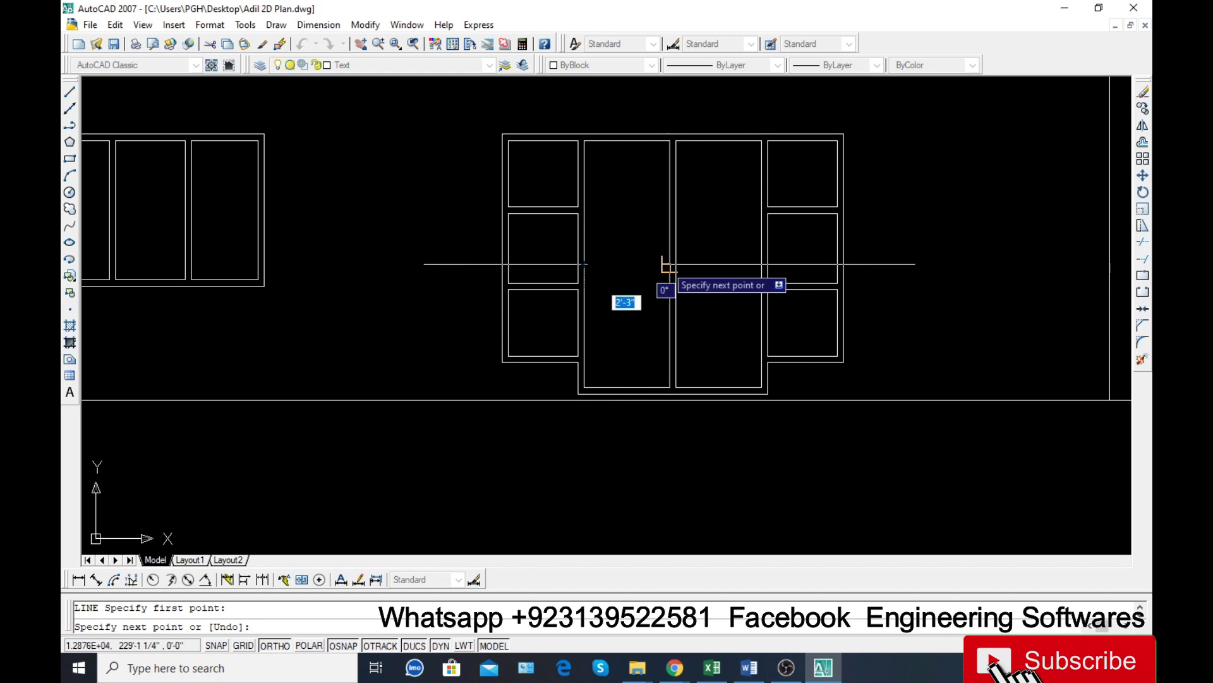
pyautogui.click(670, 264)
pyautogui.press('Return')
# Offset the horizontal line in the left door leaf 1 inch upward and 1 inch downward.
pyautogui.write('o')
pyautogui.press('Return')
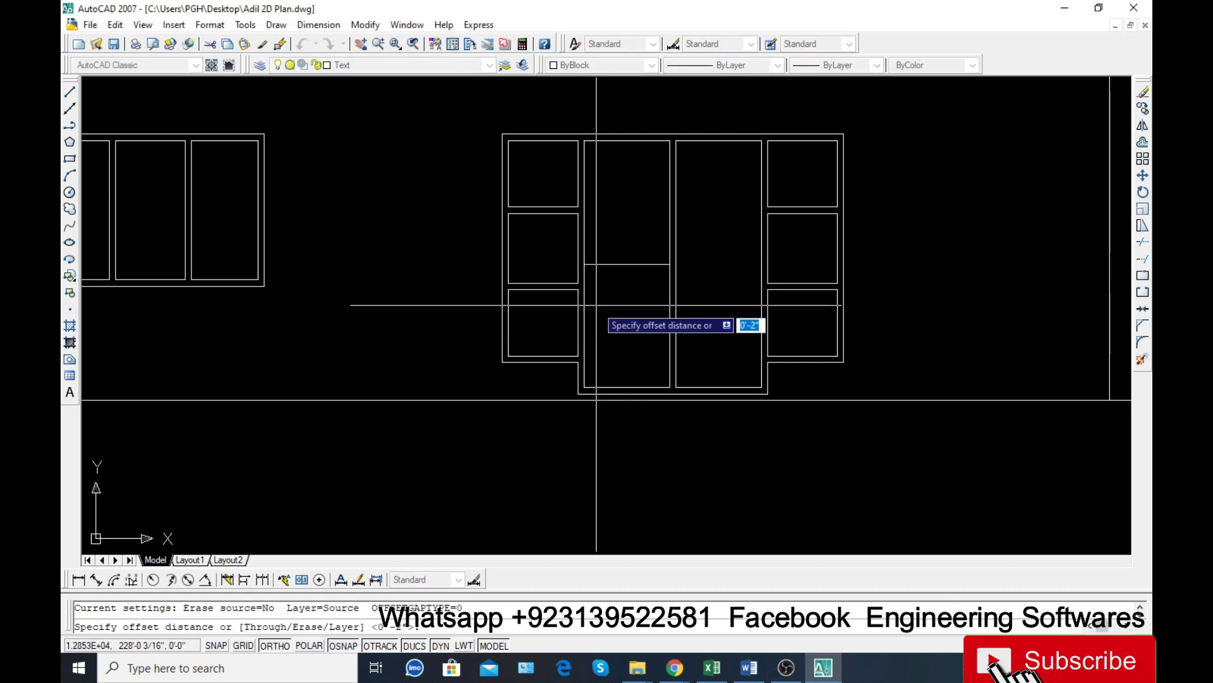
pyautogui.write('1')
pyautogui.press('Return')
pyautogui.click(620, 271)
pyautogui.click(628, 236)
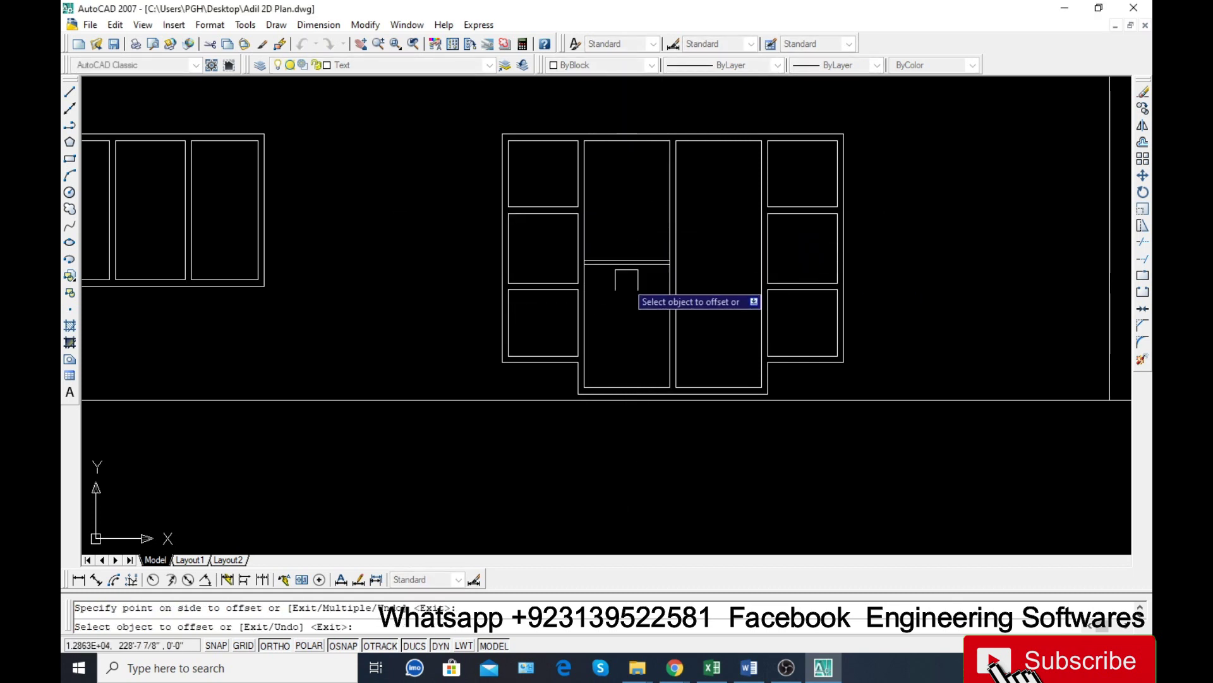
pyautogui.scroll(3, 625, 274)
pyautogui.click(632, 237)
pyautogui.click(633, 241)
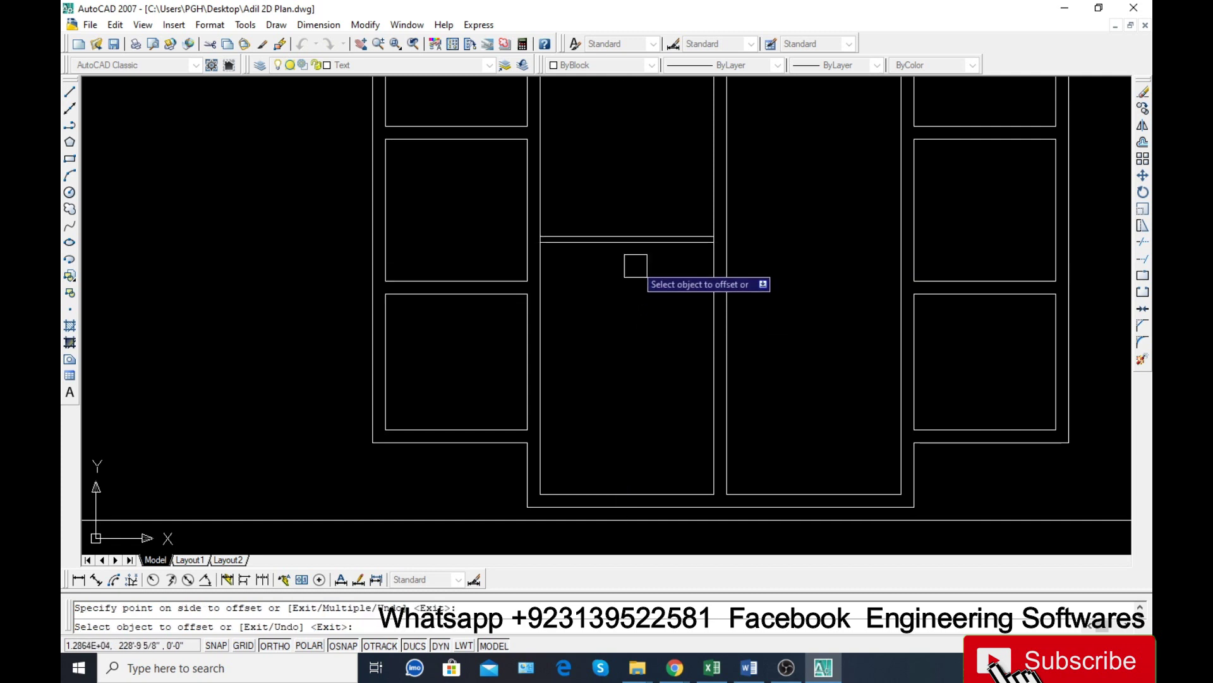
pyautogui.click(648, 242)
pyautogui.click(601, 278)
pyautogui.press('Escape')
# Erase the centre line and its duplicate between the two offset lines in the left door leaf.
pyautogui.scroll(4, 543, 239)
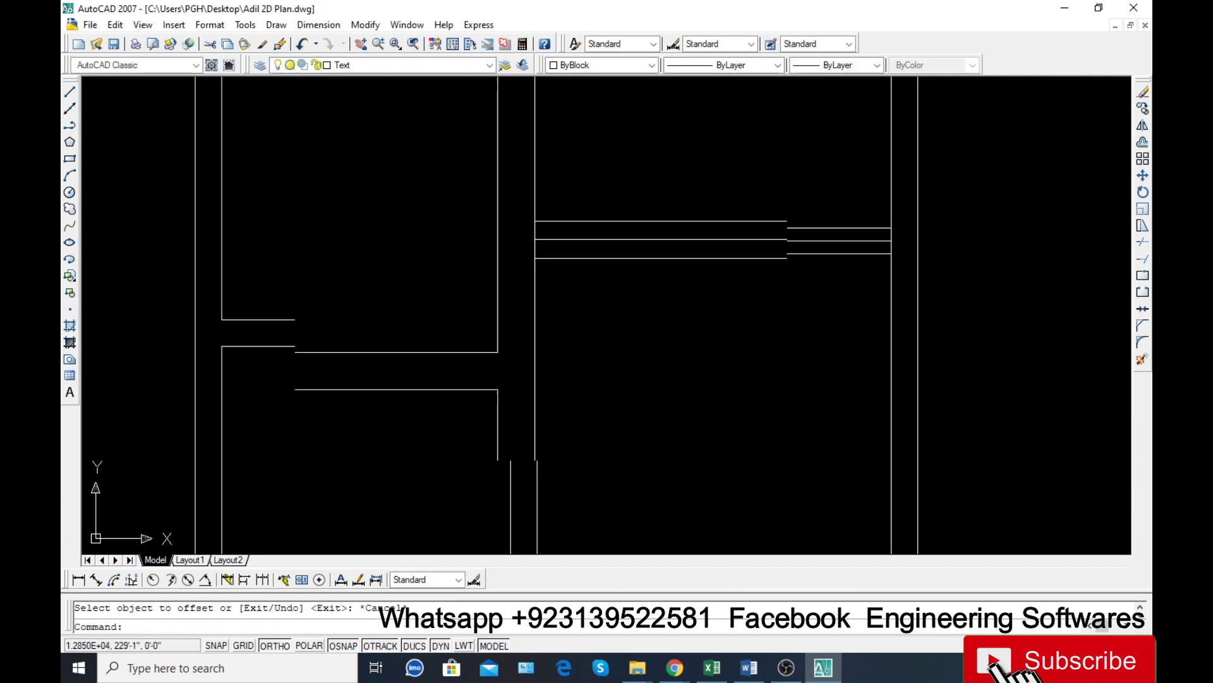
pyautogui.click(553, 238)
pyautogui.write('tr')
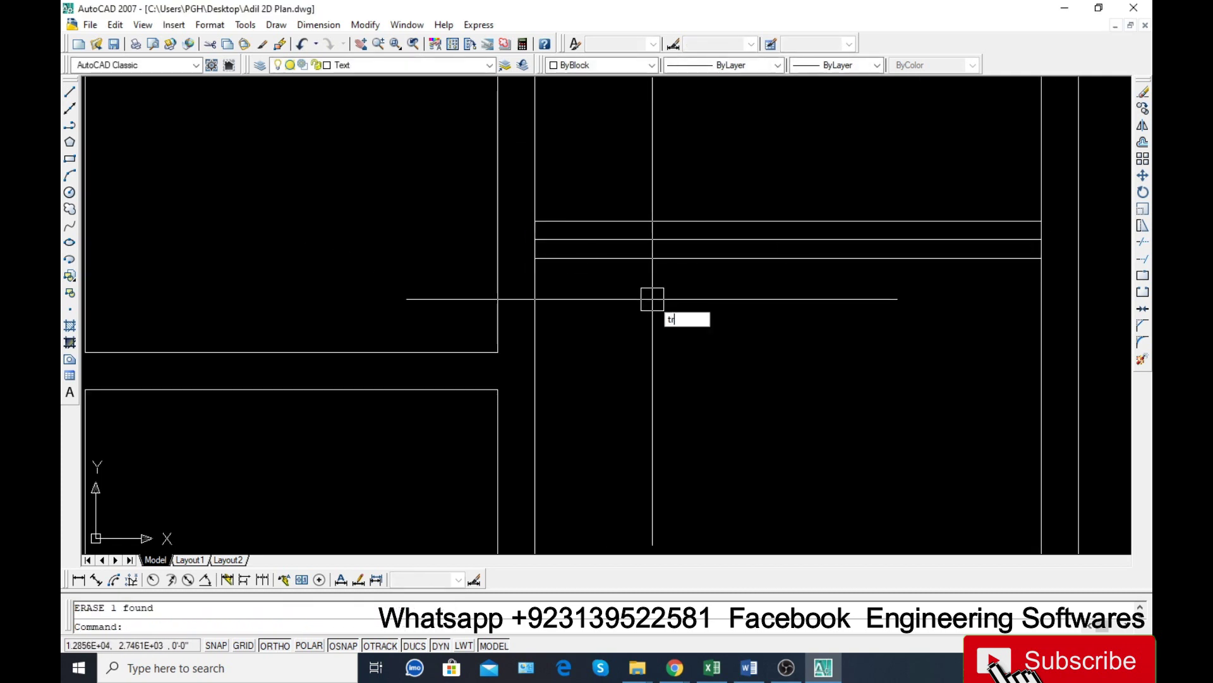
pyautogui.press('Return')
pyautogui.press('Escape')
pyautogui.click(574, 242)
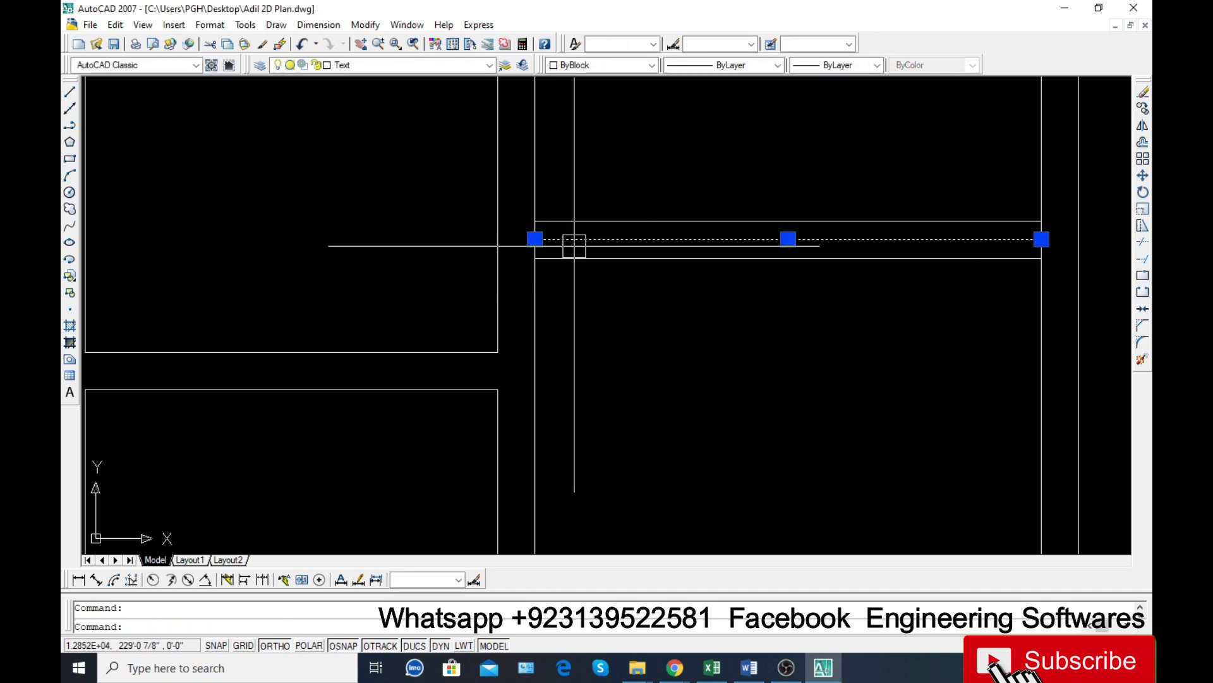
pyautogui.press('Delete')
# Trim the left leaf's vertical edges between the two rail lines to form separate upper and lower panels.
pyautogui.write('t')
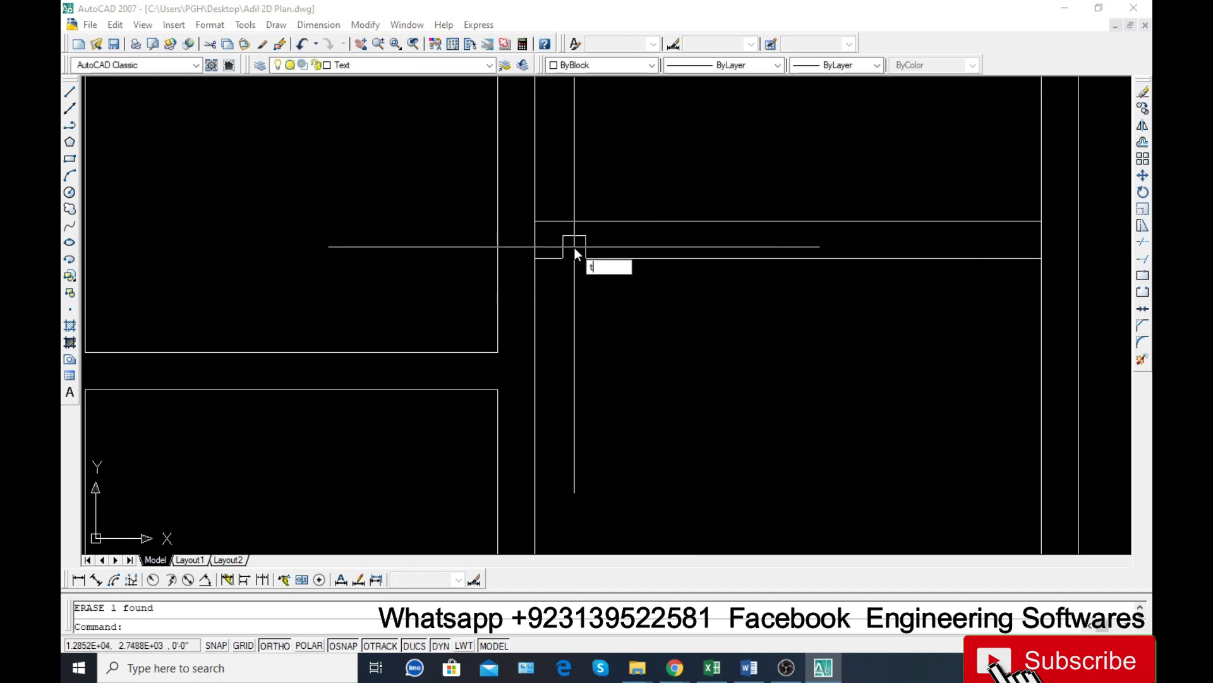
pyautogui.write('r')
pyautogui.press('Return')
pyautogui.press('Return')
pyautogui.scroll(-4, 498, 260)
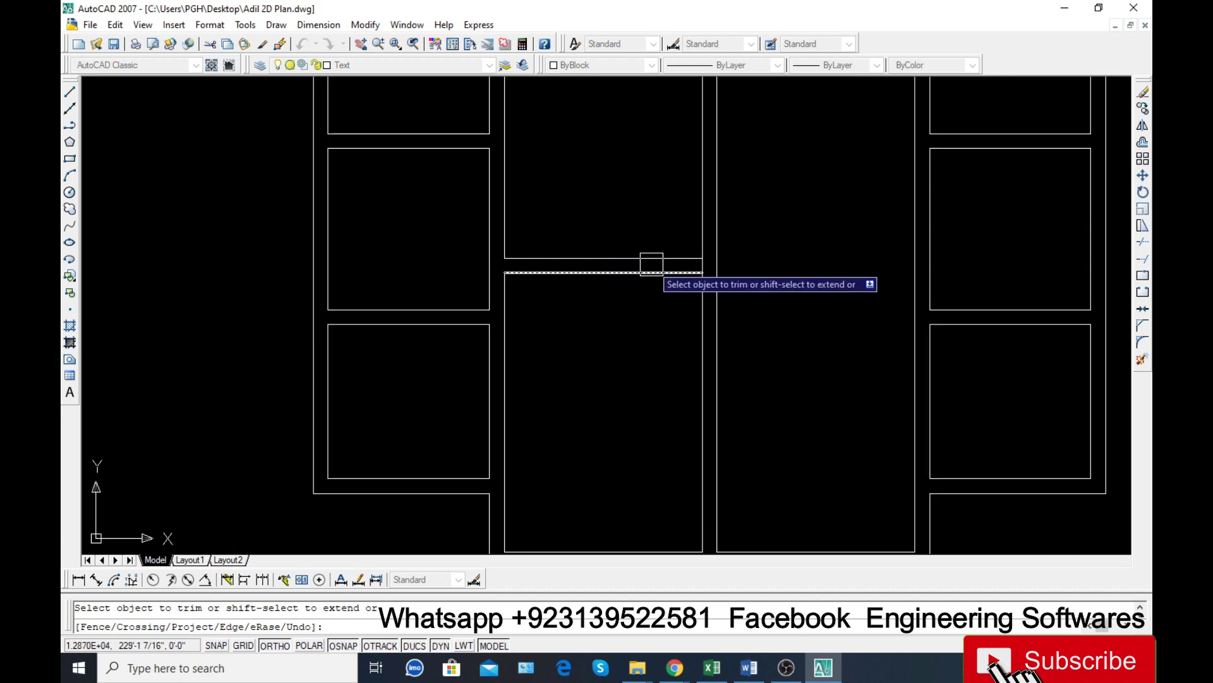
pyautogui.scroll(5, 652, 264)
pyautogui.scroll(-8, 634, 296)
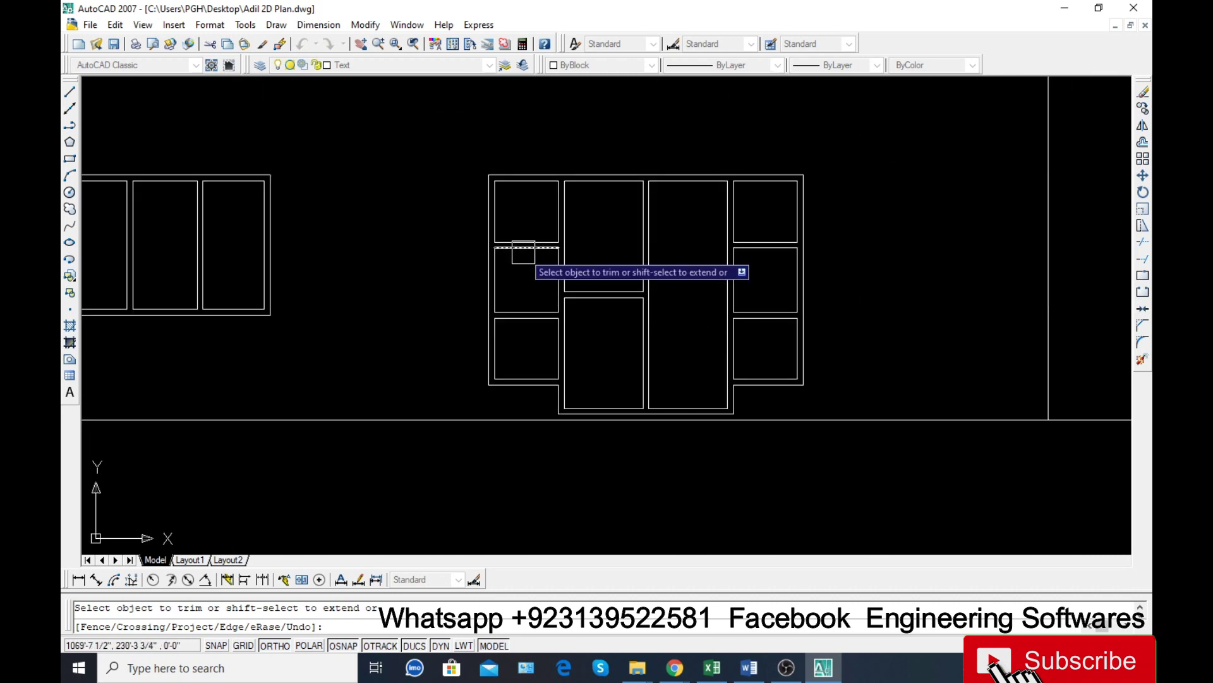
pyautogui.scroll(2, 619, 379)
pyautogui.press('Escape')
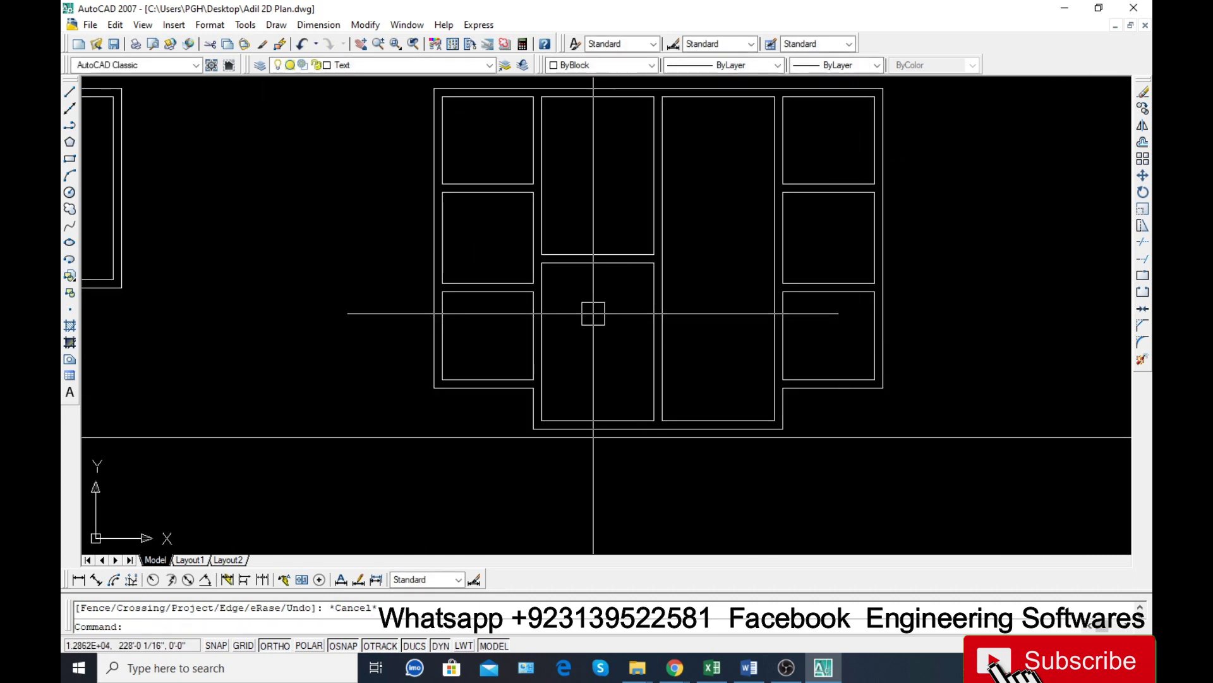
# Draw a vertical line through the left leaf's upper panel from the midpoint of its bottom edge to its top edge.
pyautogui.write('l')
pyautogui.press('Return')
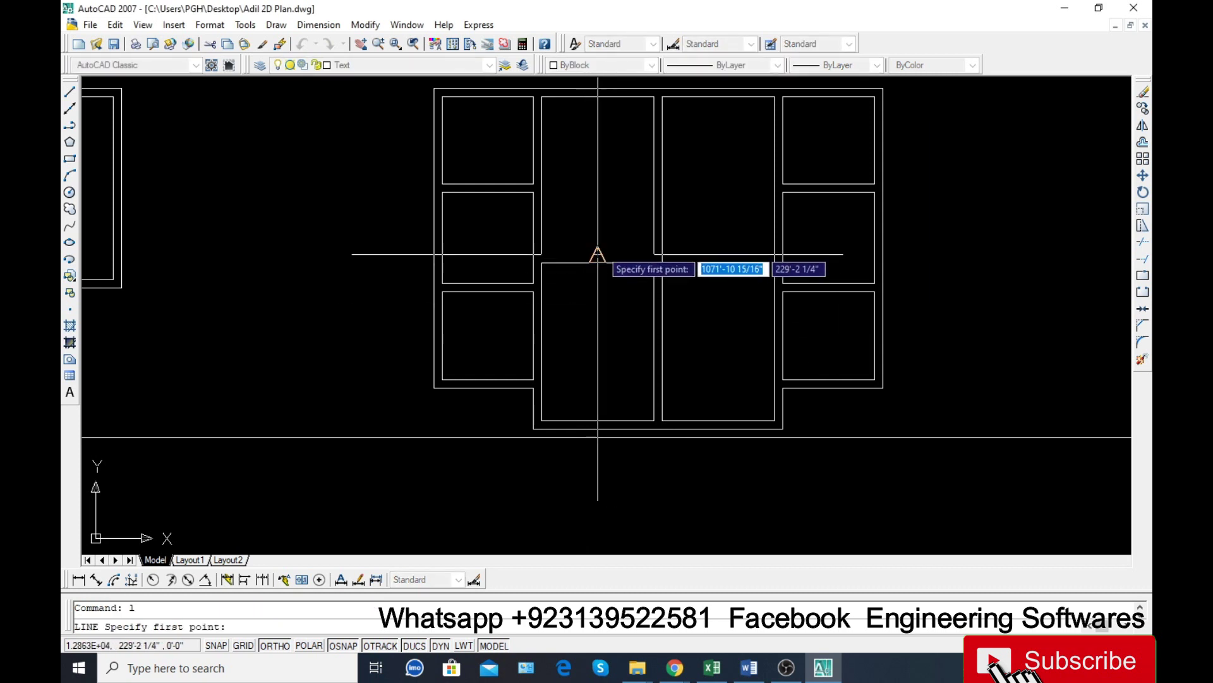
pyautogui.click(598, 254)
pyautogui.click(598, 96)
pyautogui.press('Return')
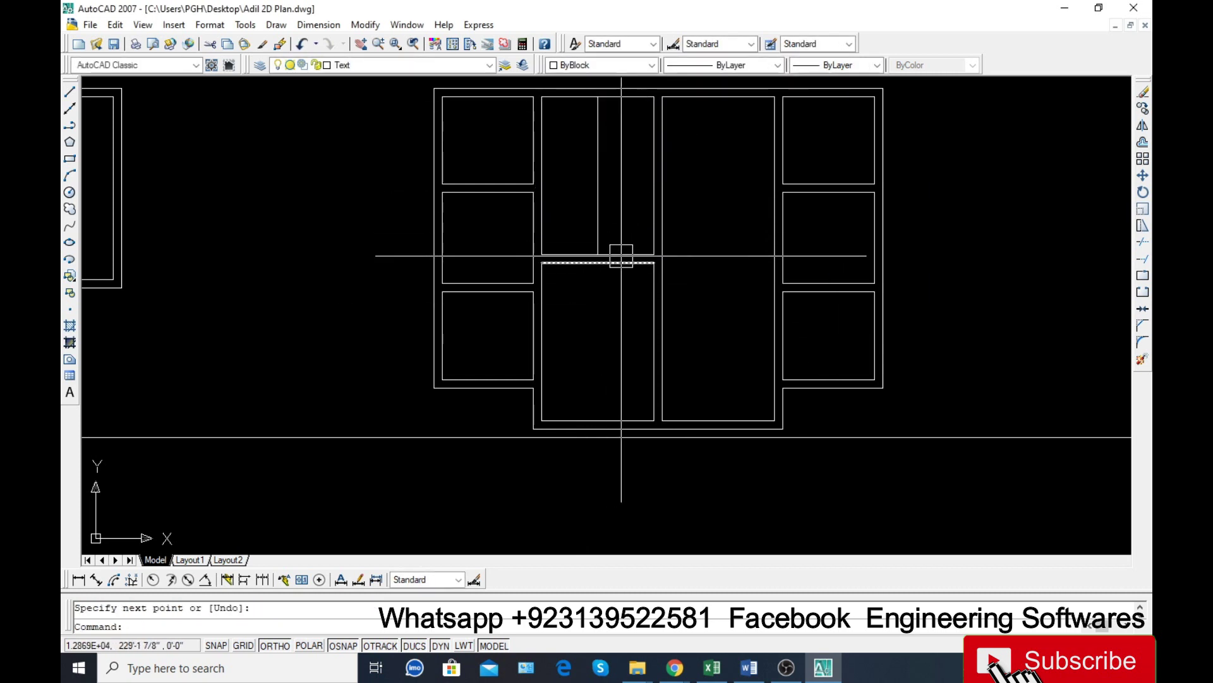
# Offset the vertical line in the upper panel to both sides using the default 1-inch distance.
pyautogui.write('o')
pyautogui.press('Return')
pyautogui.press('Return')
pyautogui.click(598, 234)
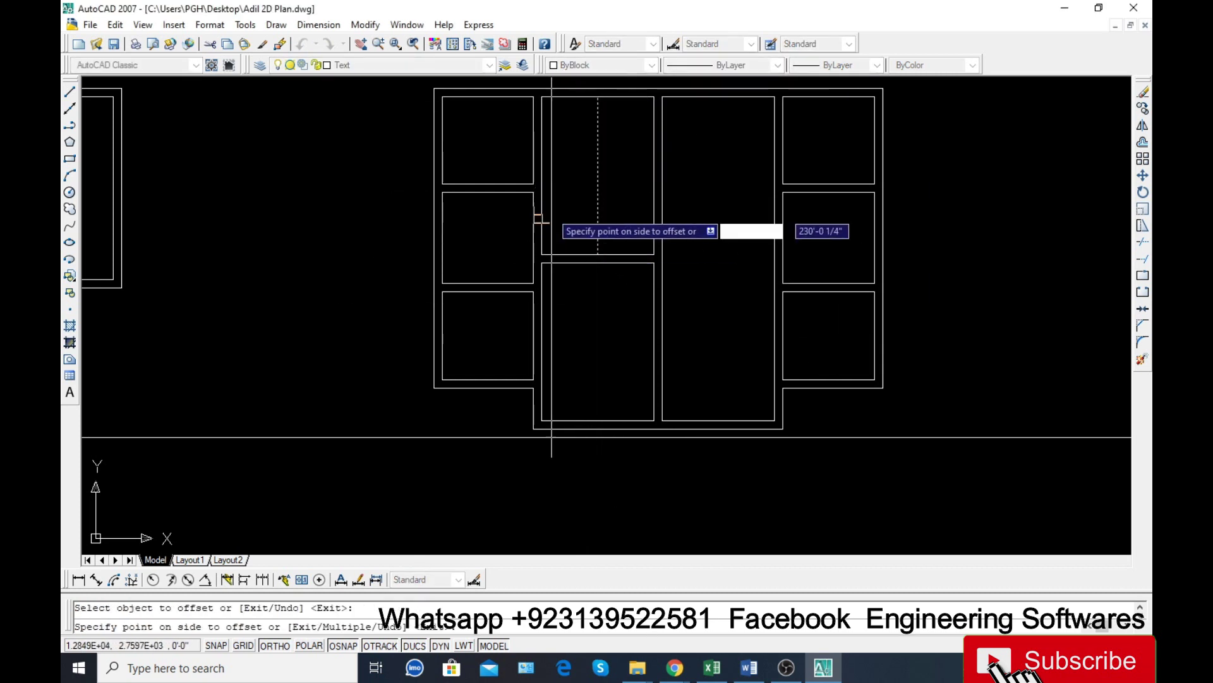
pyautogui.click(578, 218)
pyautogui.click(600, 200)
pyautogui.click(632, 221)
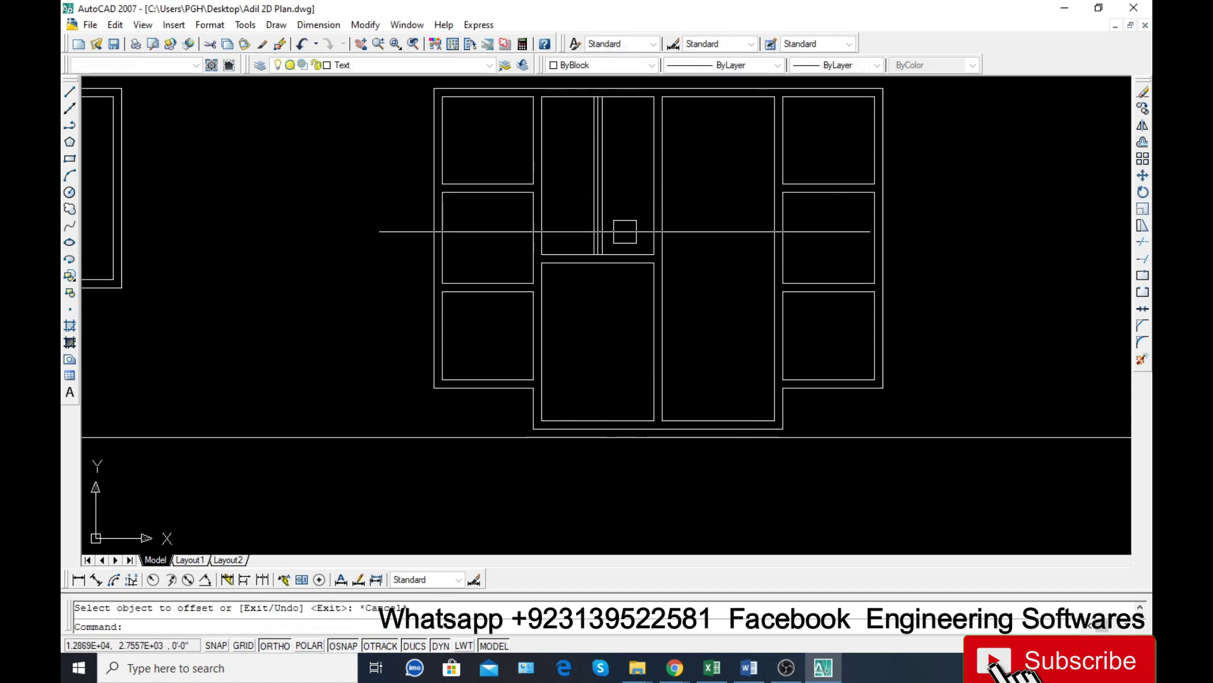
pyautogui.press('Escape')
# Erase the original vertical line between its two offsets in the upper panel.
pyautogui.scroll(6, 600, 253)
pyautogui.click(583, 183)
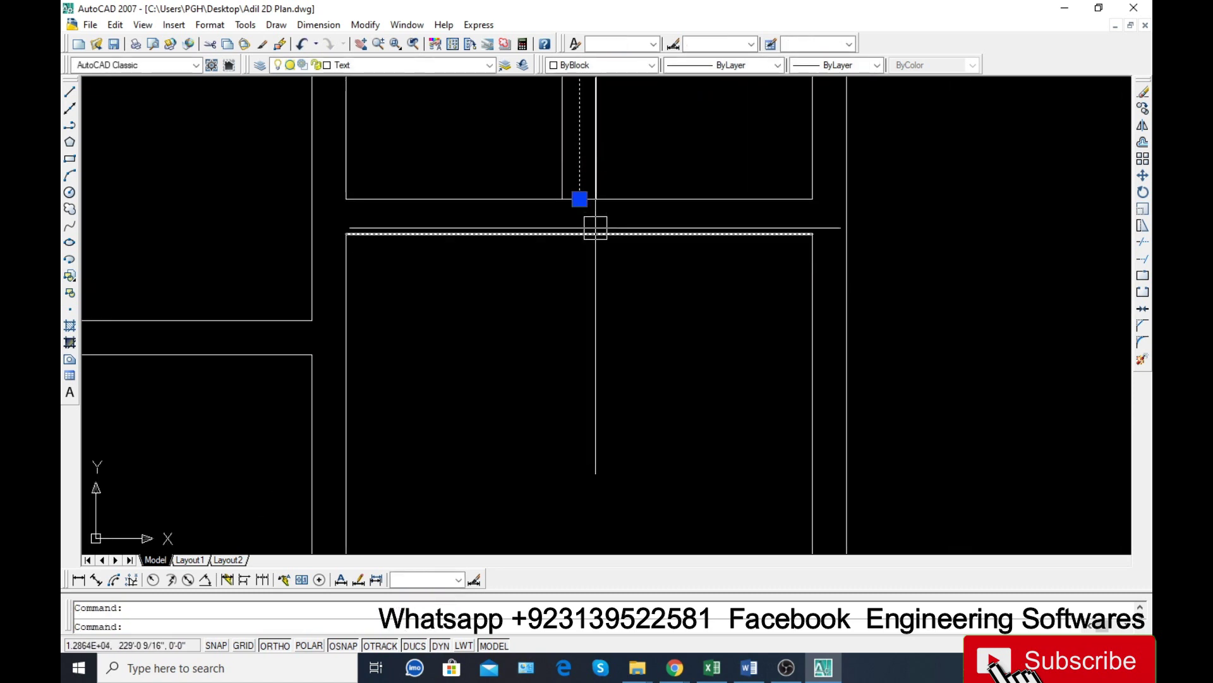
pyautogui.press('Delete')
# Trim the upper panel's bottom and top edges between the two vertical lines to form two separate narrow panels.
pyautogui.write('tr')
pyautogui.press('Return')
pyautogui.press('Return')
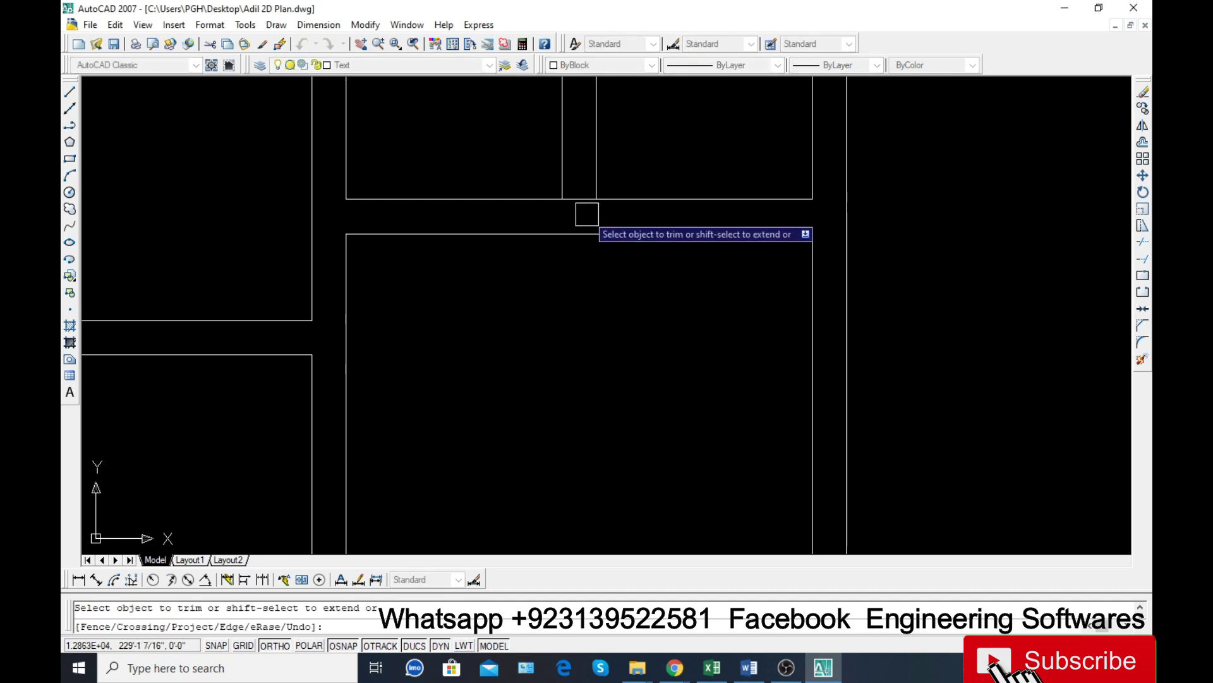
pyautogui.scroll(-5, 563, 278)
pyautogui.scroll(6, 565, 278)
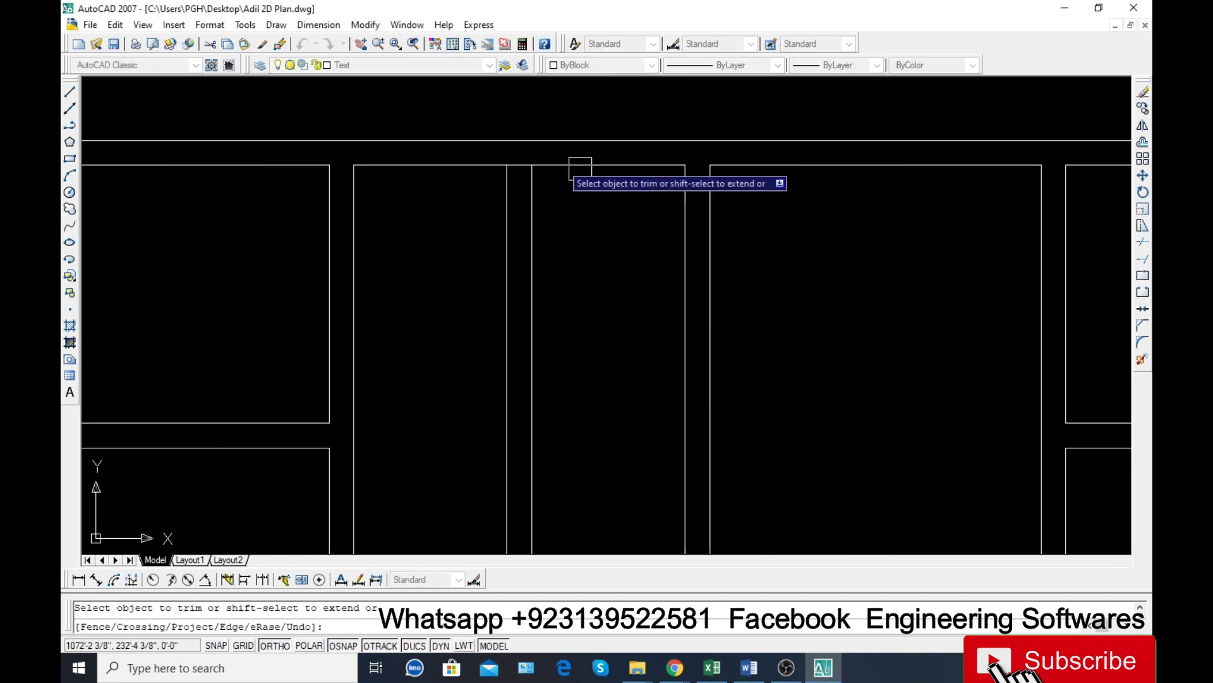
pyautogui.scroll(-5, 518, 183)
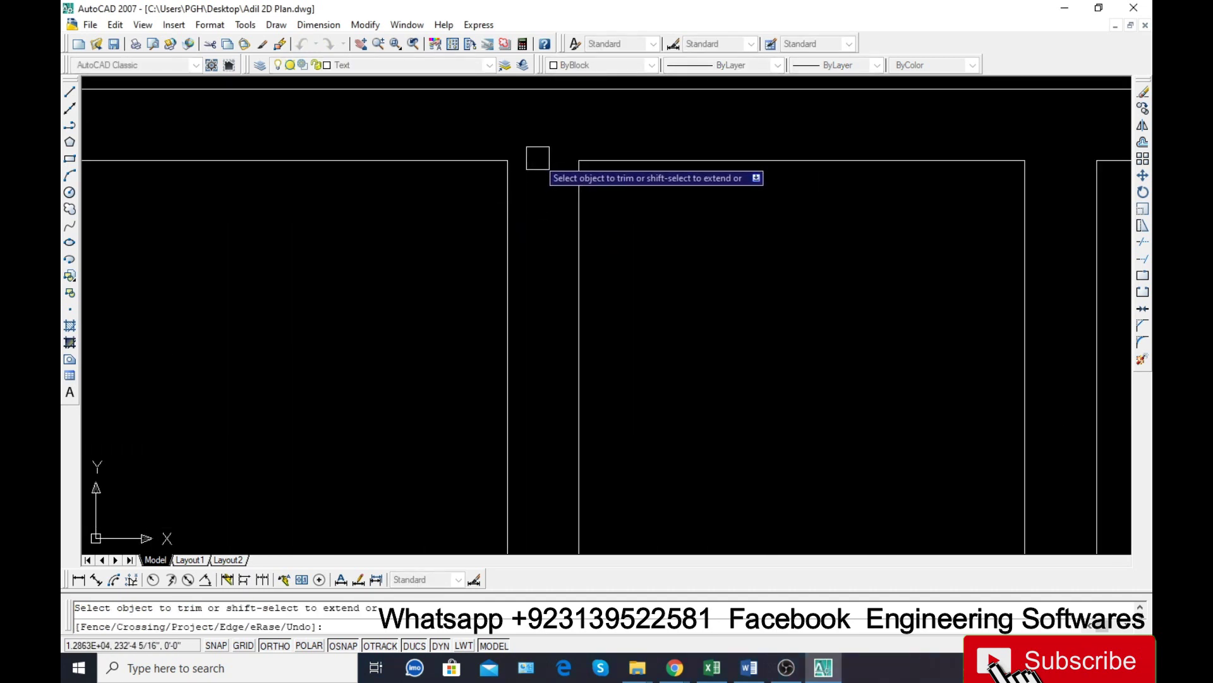
pyautogui.scroll(3, 528, 254)
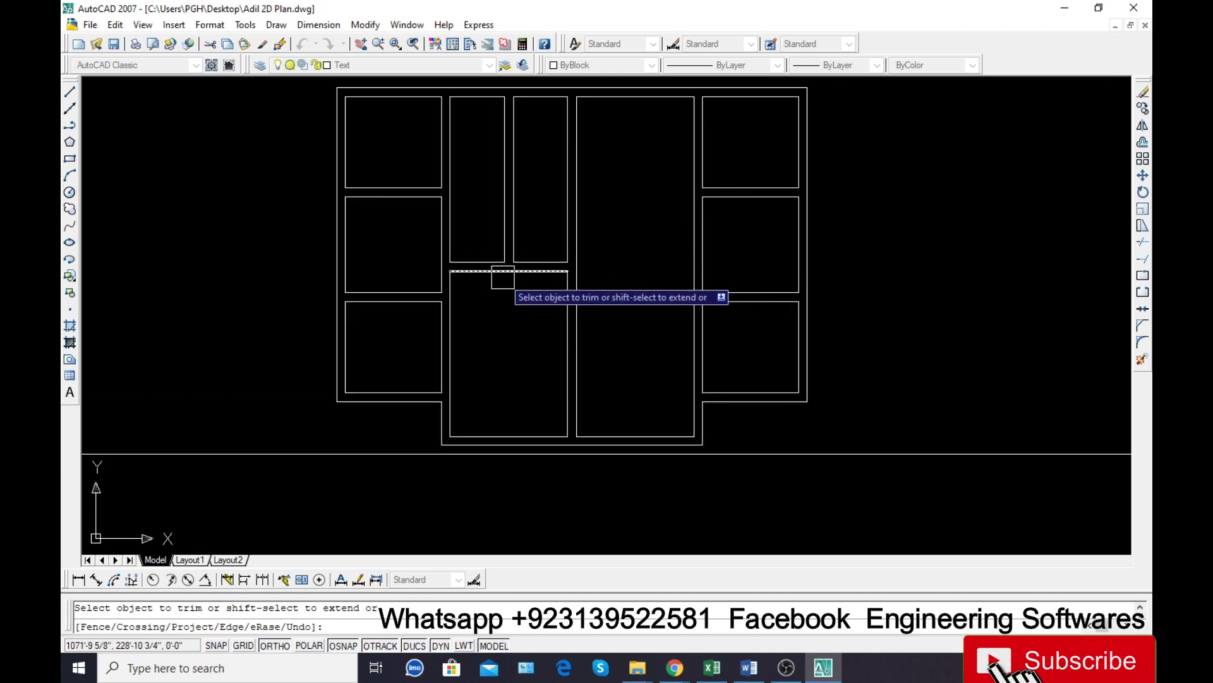
pyautogui.press('Escape')
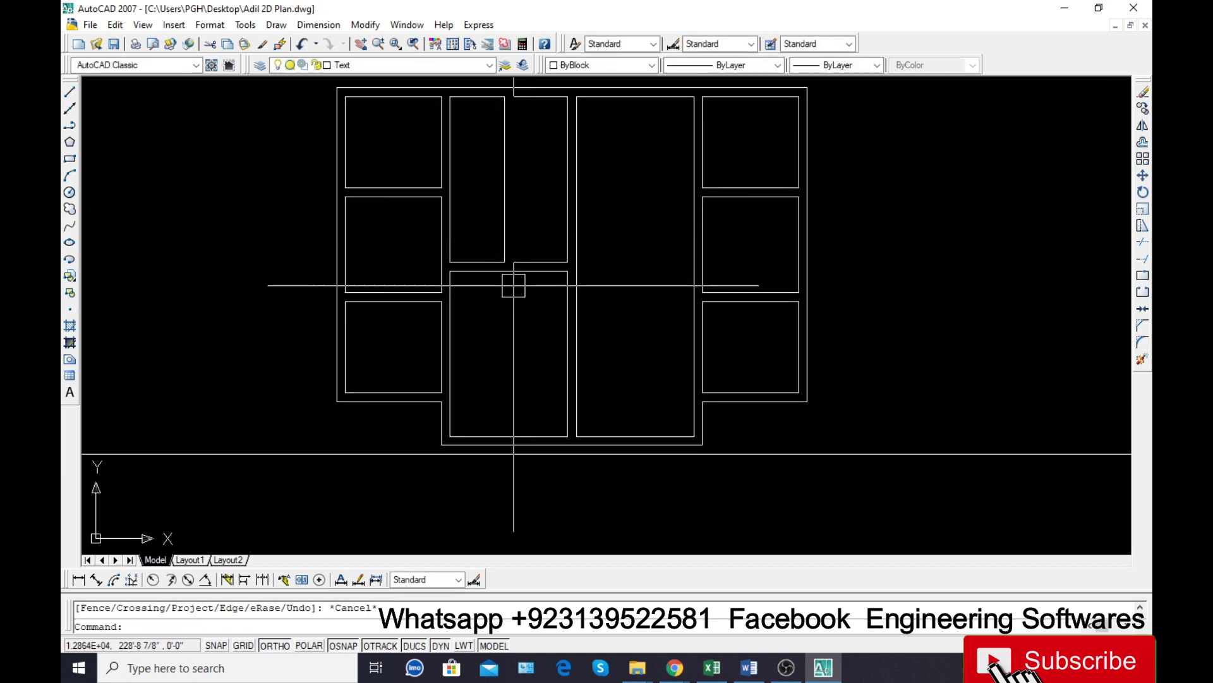
# Draw a 2-inch vertical line joining the right ends of the left leaf's two middle rail lines.
pyautogui.write('l')
pyautogui.press('Return')
pyautogui.click(567, 262)
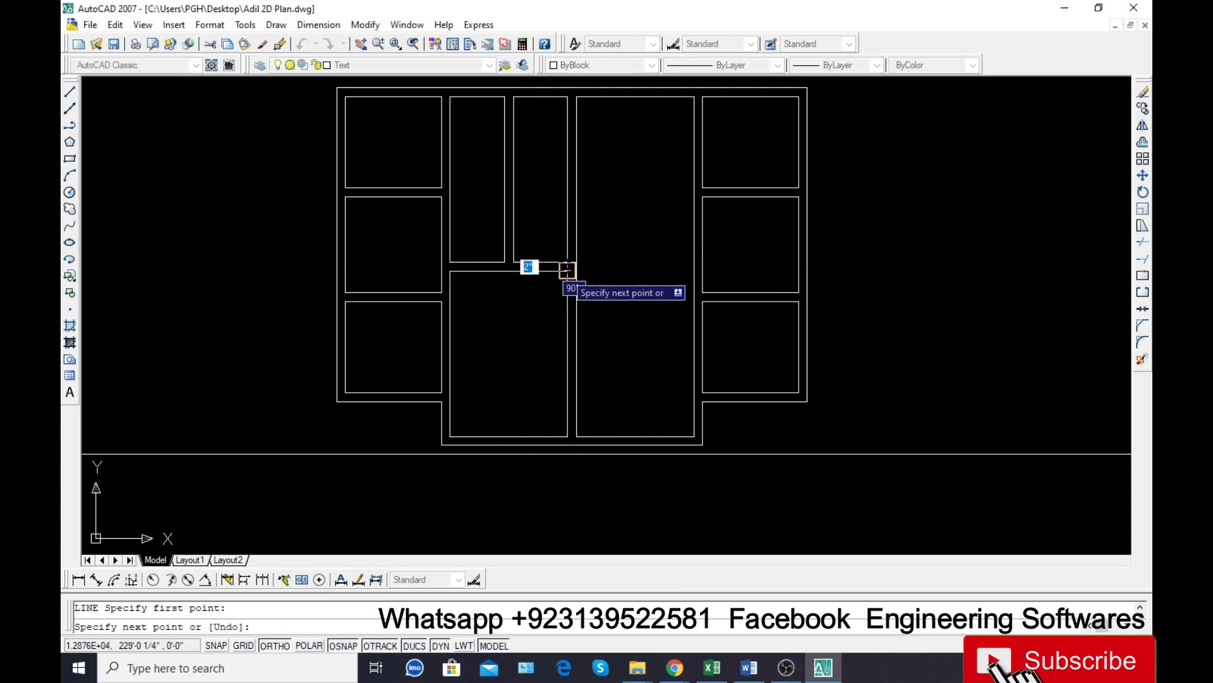
pyautogui.click(567, 271)
pyautogui.press('Return')
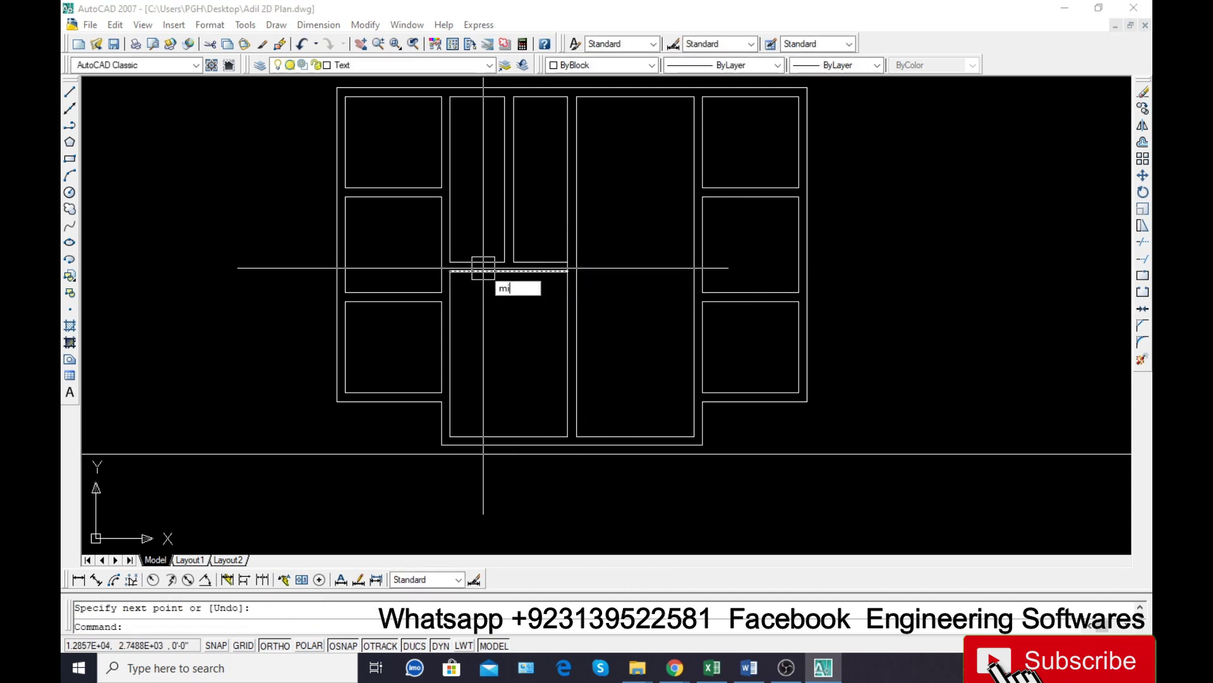
pyautogui.write('mi')
pyautogui.press('Return')
pyautogui.click(536, 184)
pyautogui.click(501, 208)
pyautogui.press('Return')
pyautogui.scroll(3, 544, 276)
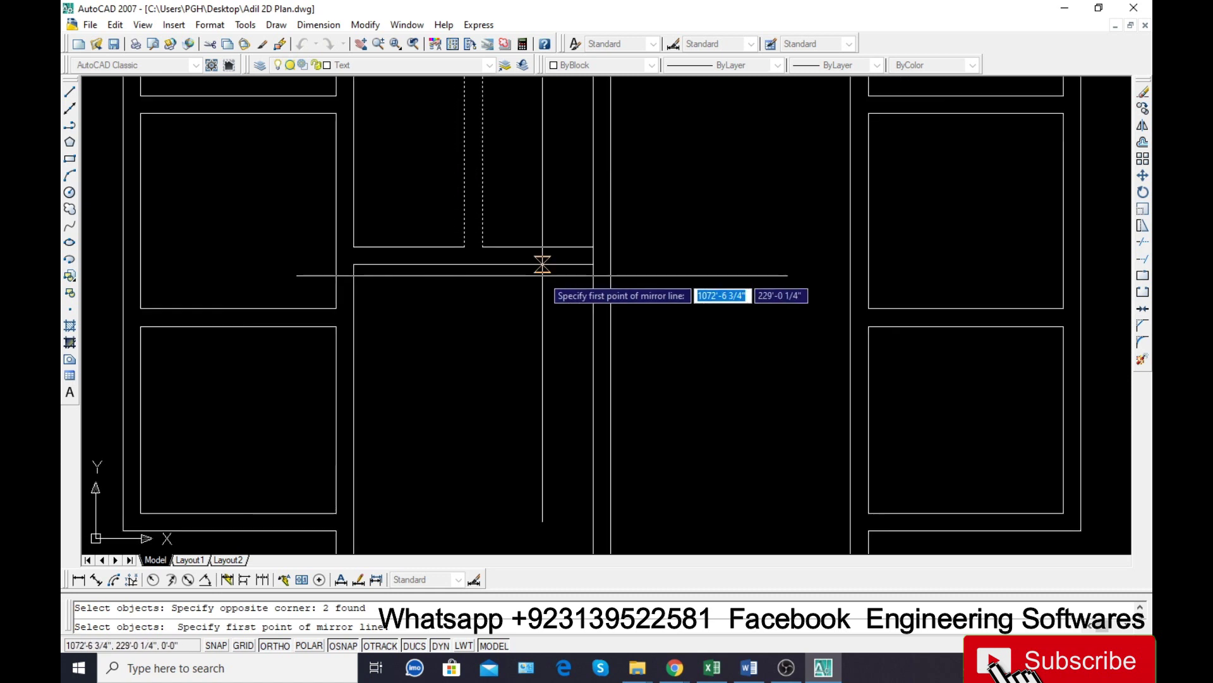
pyautogui.scroll(-5, 542, 269)
pyautogui.press('Escape')
# Draw an ellipse filling the upper left narrow panel of the left leaf, touching all four of its edges.
pyautogui.scroll(1, 536, 256)
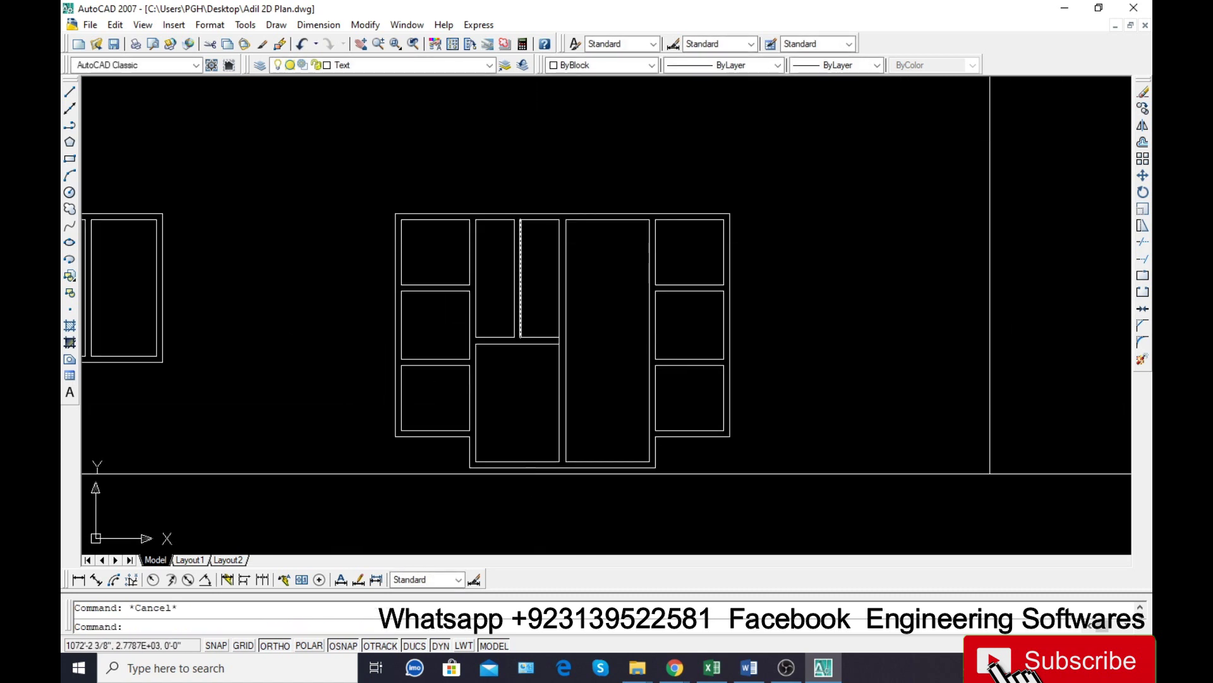
pyautogui.write('el')
pyautogui.press('Return')
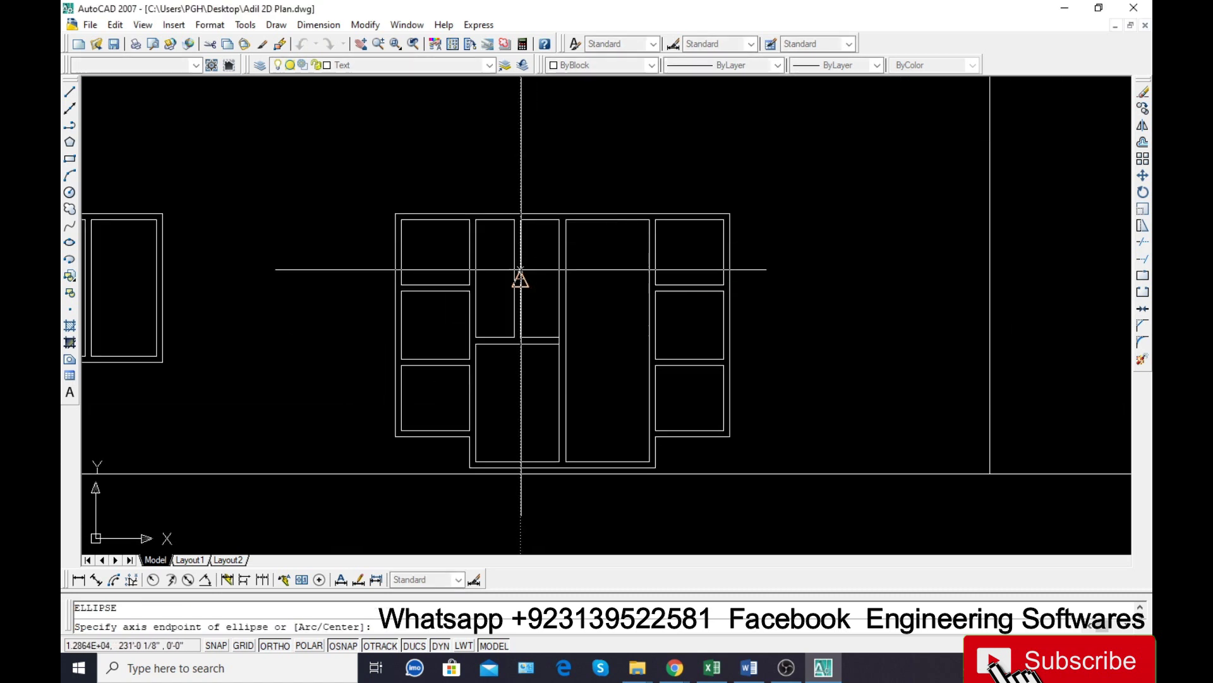
pyautogui.click(495, 338)
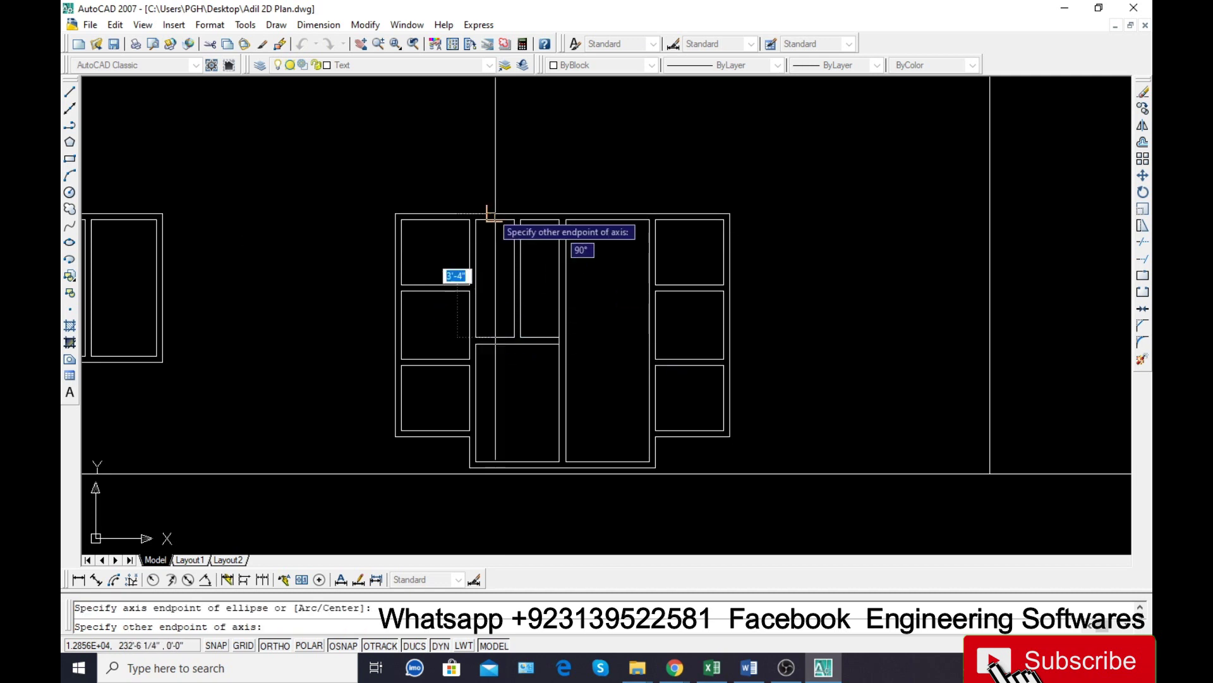
pyautogui.scroll(4, 486, 216)
pyautogui.click(515, 207)
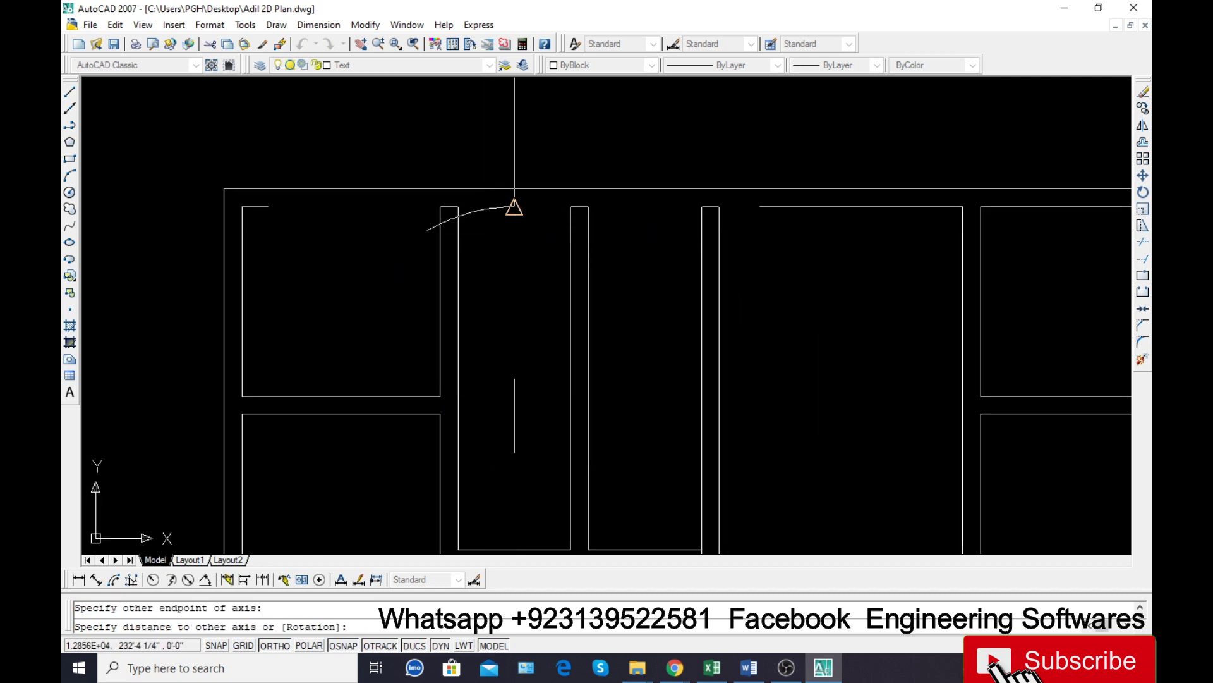
pyautogui.scroll(-3, 515, 207)
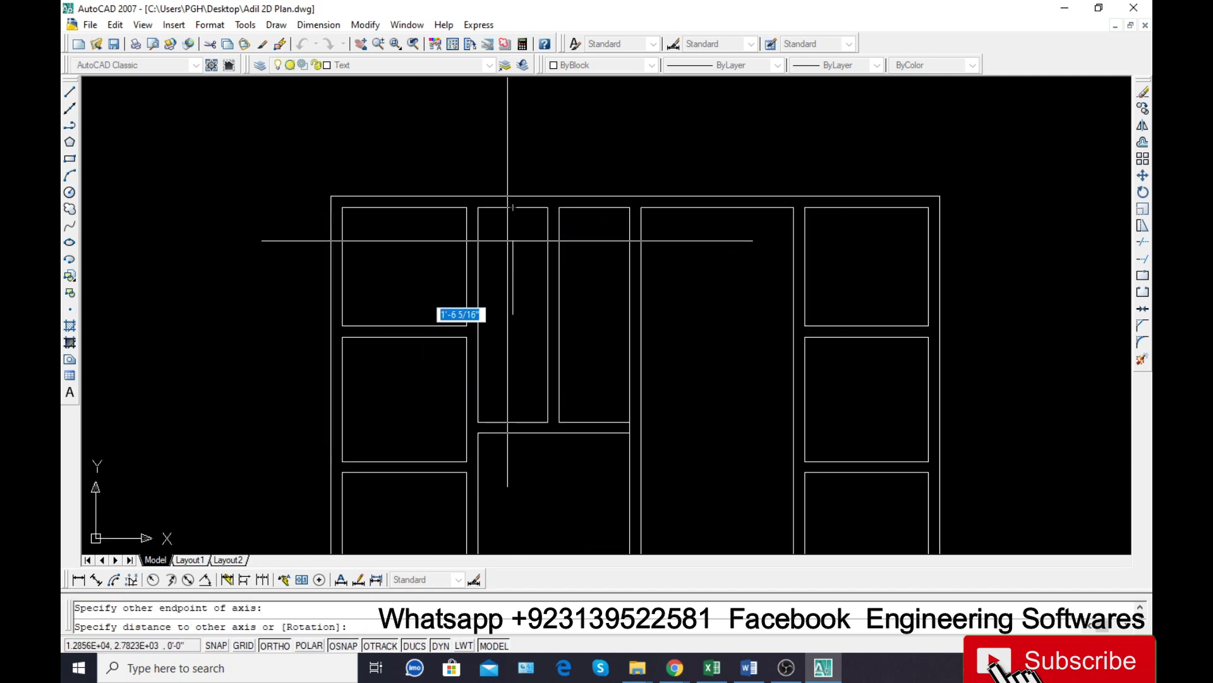
pyautogui.click(547, 314)
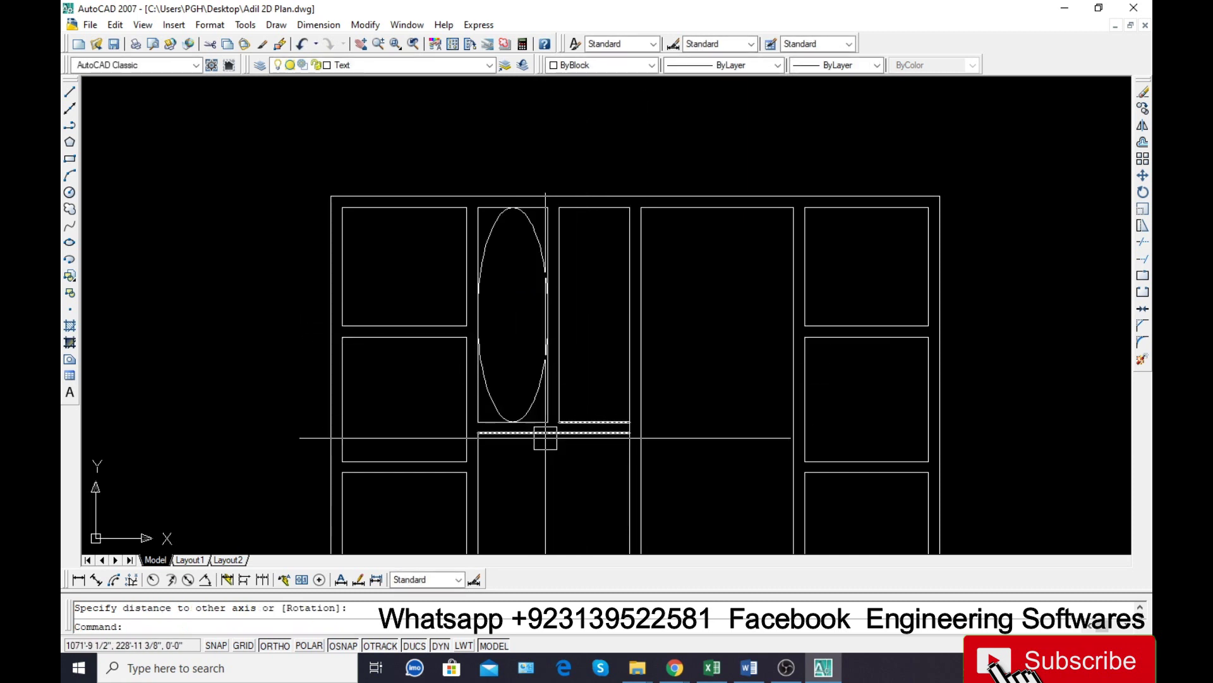
# Draw a short horizontal line from the midpoint of the middle rail's end line across to the right leaf's edge.
pyautogui.scroll(2, 633, 443)
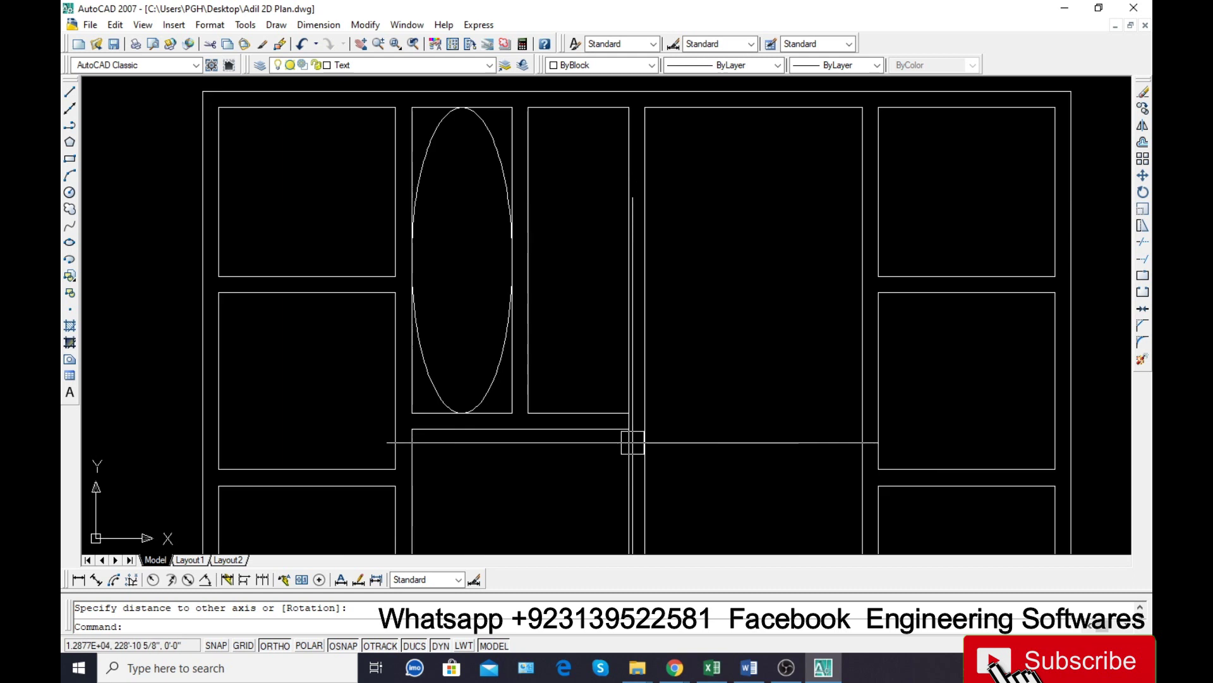
pyautogui.press('Return')
pyautogui.press('Escape')
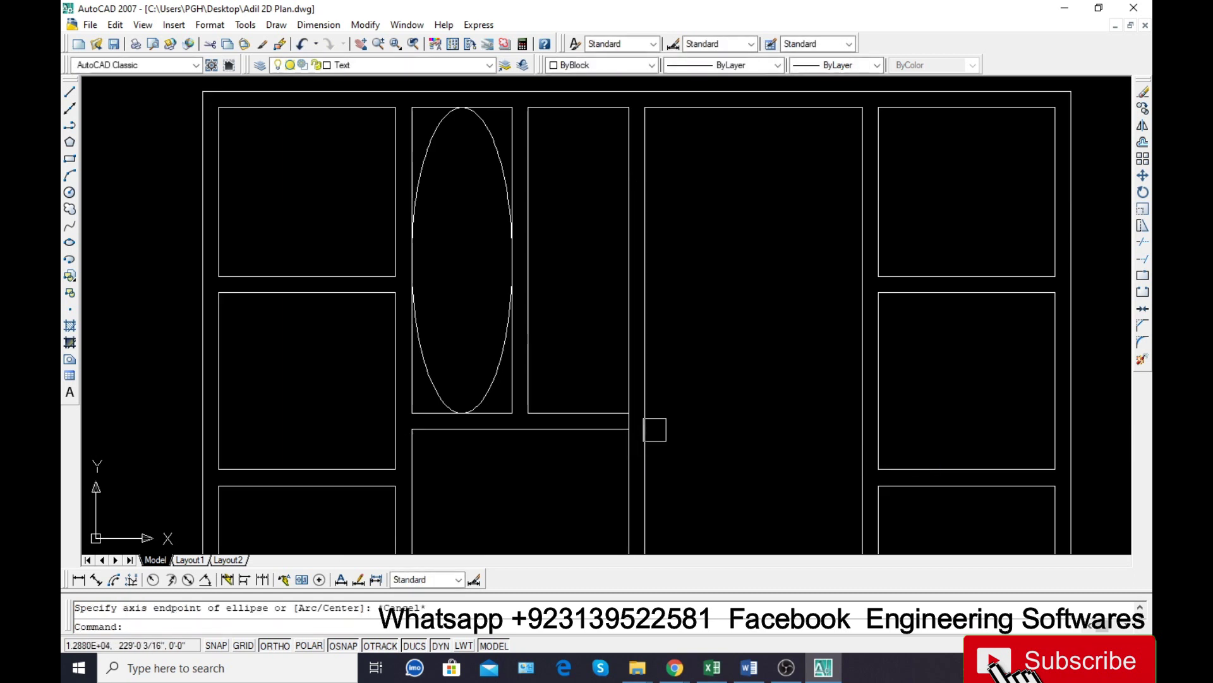
pyautogui.write('l')
pyautogui.press('Return')
pyautogui.scroll(2, 632, 417)
pyautogui.click(601, 414)
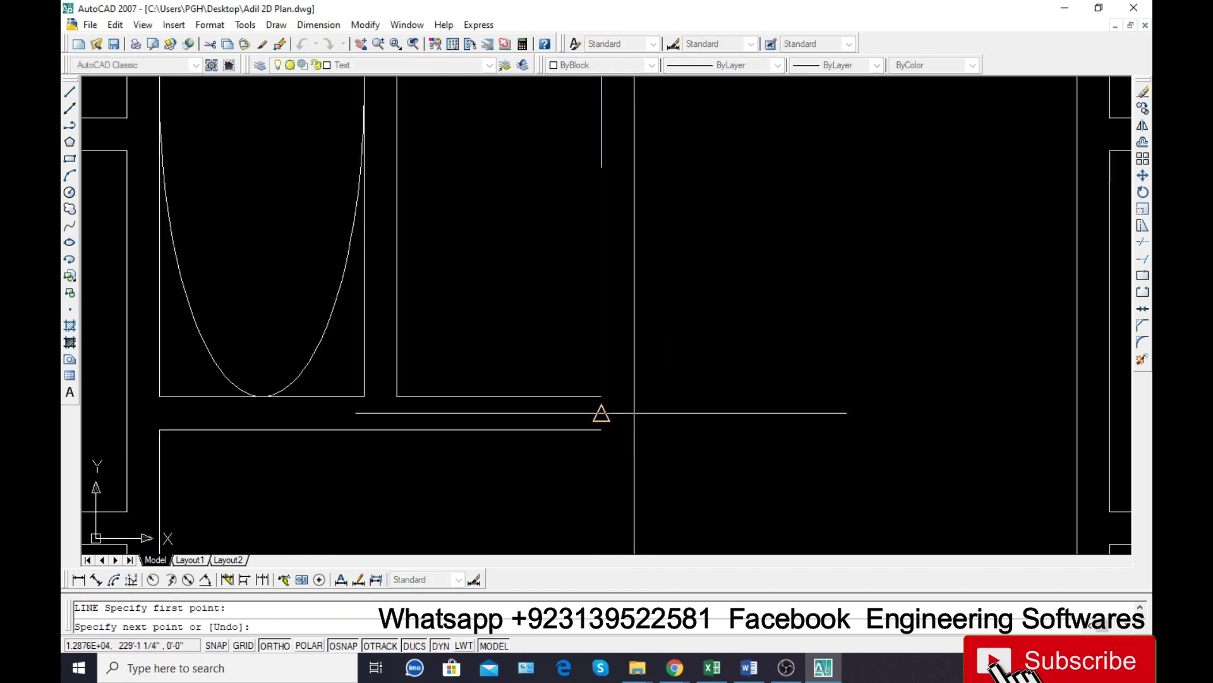
pyautogui.click(632, 413)
pyautogui.press('Return')
pyautogui.scroll(-3, 574, 406)
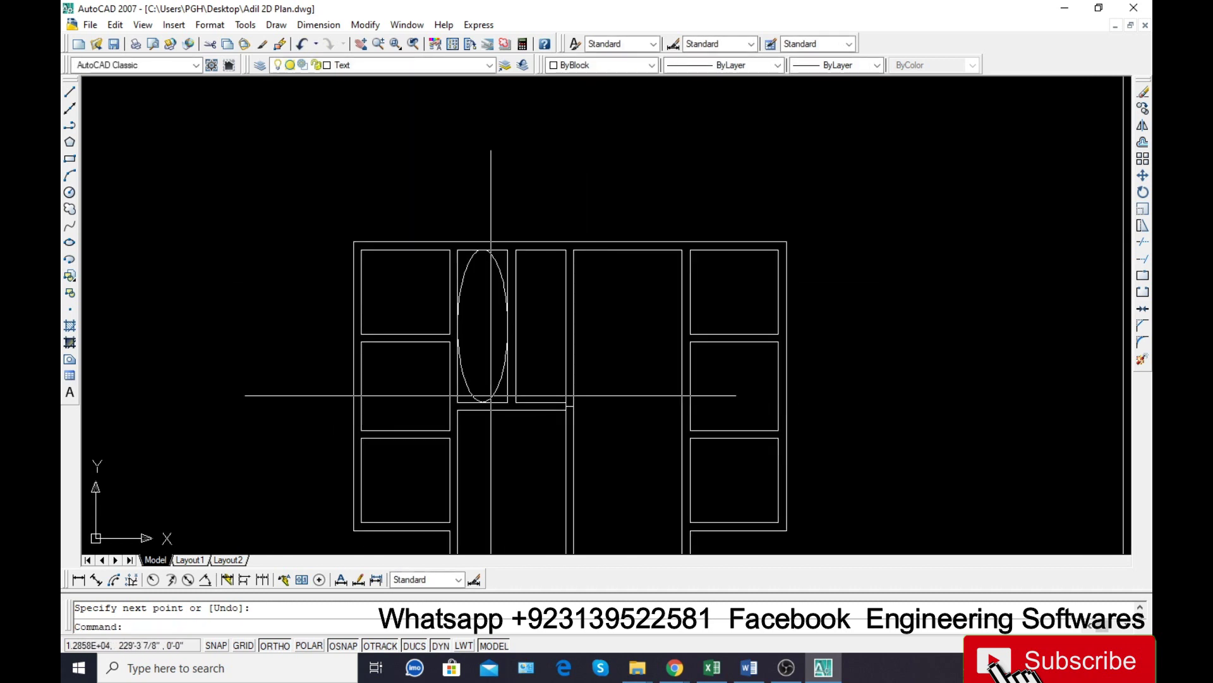
# Try to offset the ellipse inward twice at a 2-inch spacing, and undo the offsets.
pyautogui.scroll(2, 521, 404)
pyautogui.write('o')
pyautogui.press('Return')
pyautogui.press('Return')
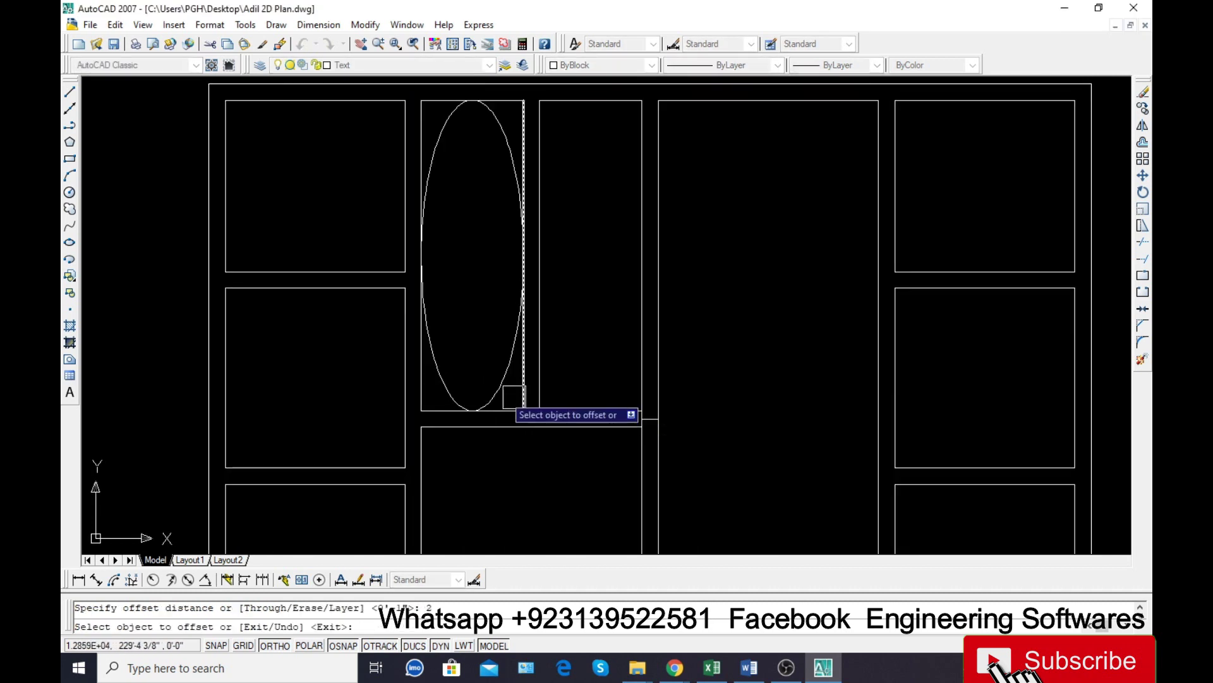
pyautogui.click(495, 393)
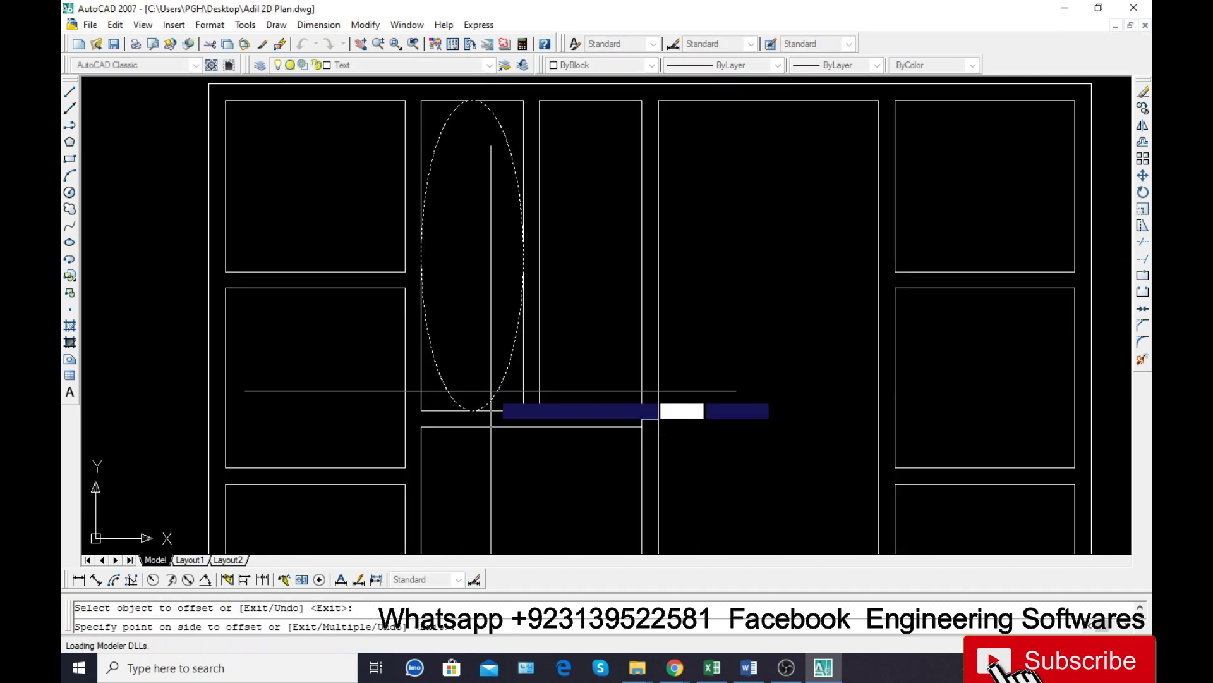
pyautogui.click(491, 391)
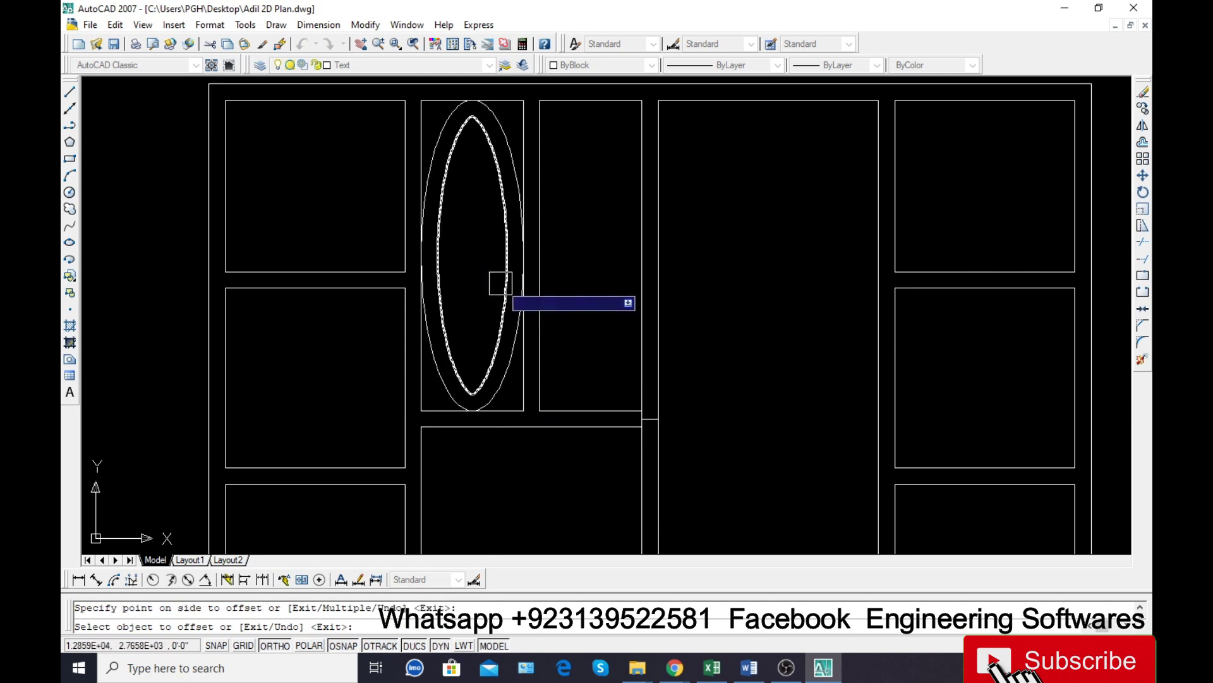
pyautogui.click(496, 280)
pyautogui.click(434, 272)
pyautogui.click(495, 297)
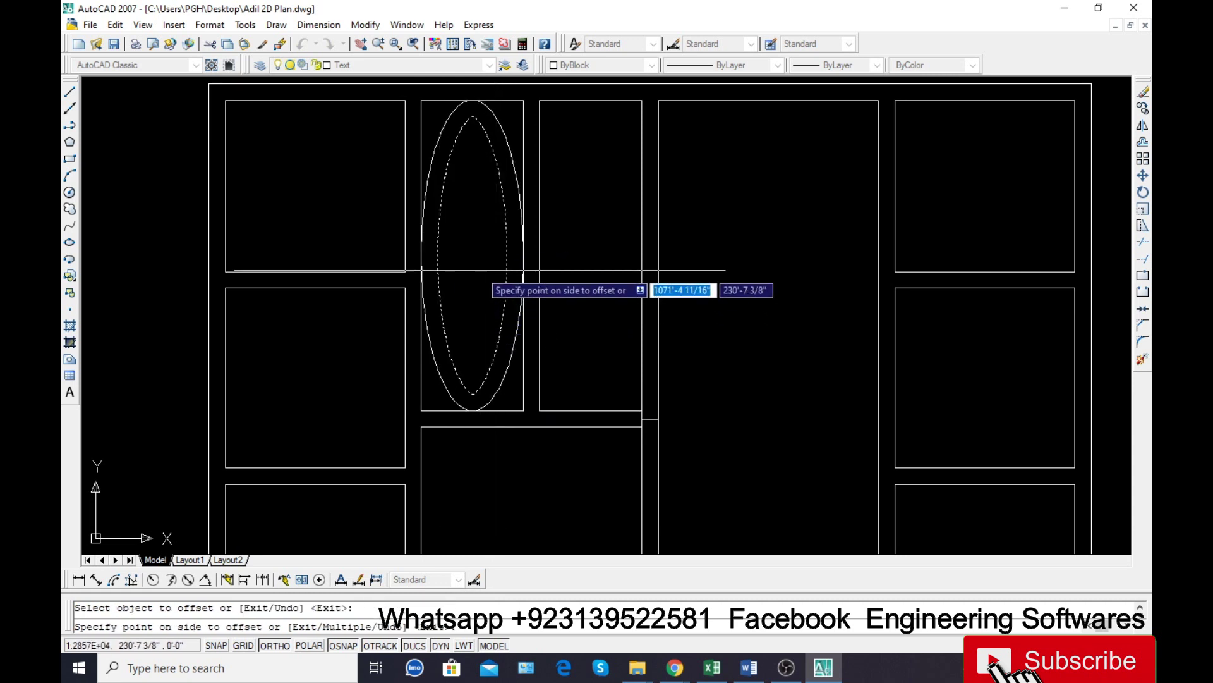
pyautogui.click(492, 345)
pyautogui.press('Escape')
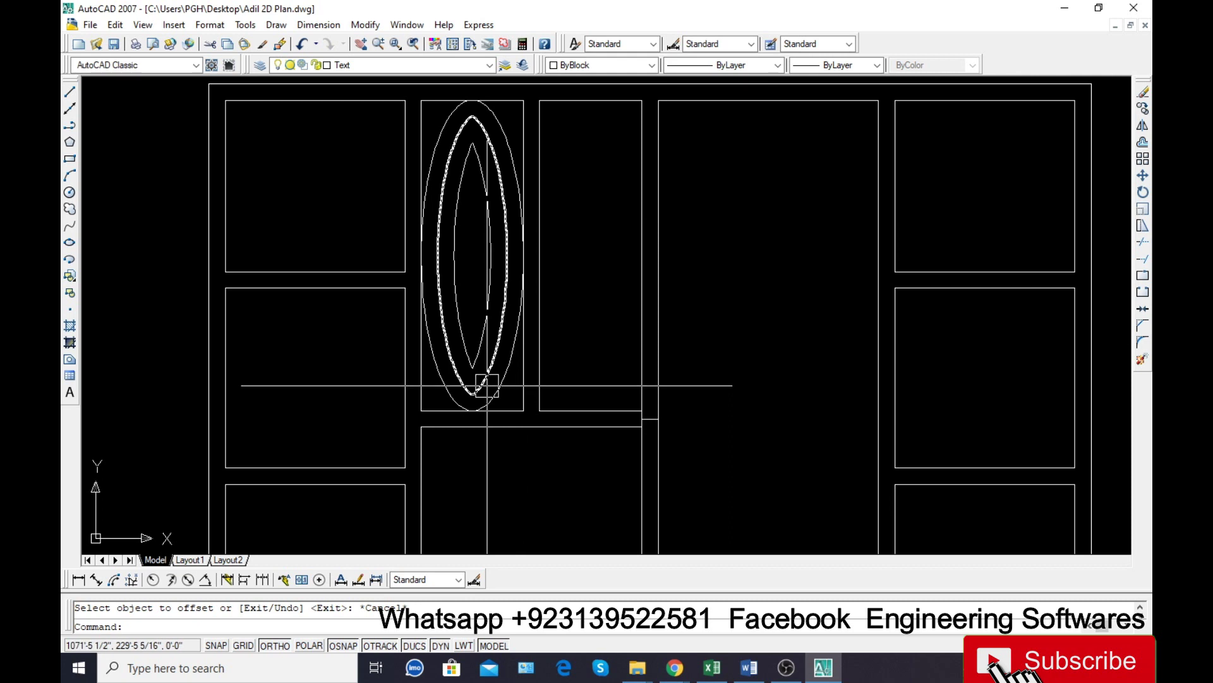
pyautogui.hotkey('ctrl', 'z')
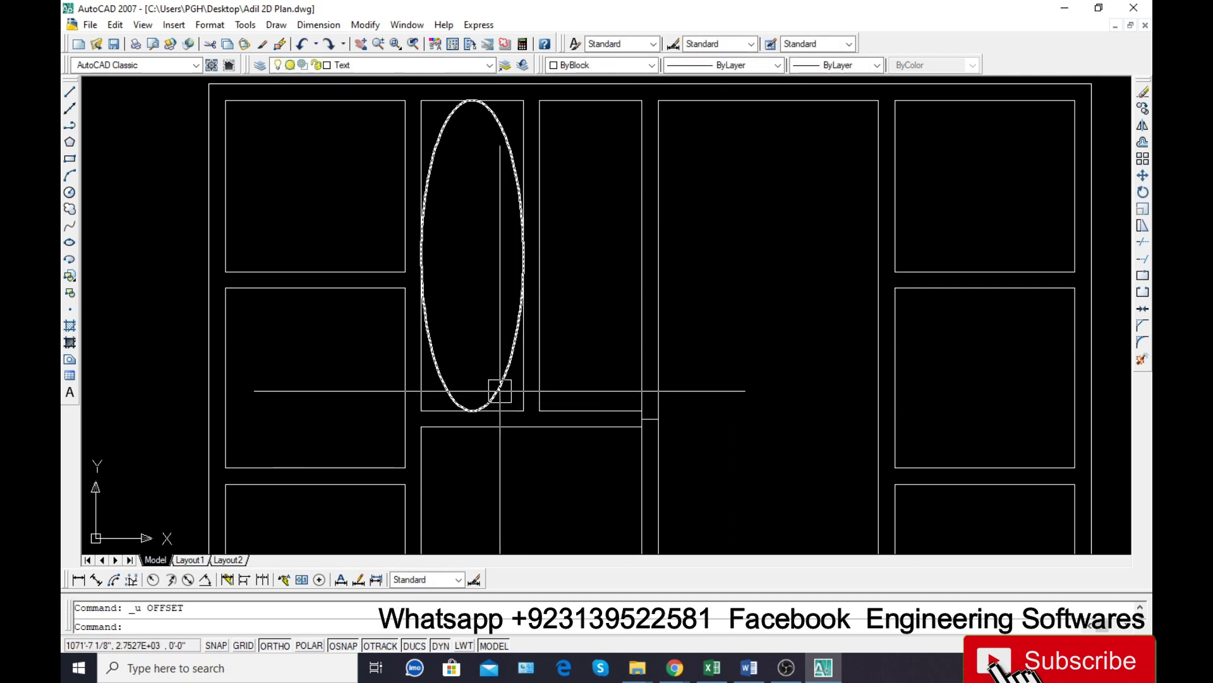
# Offset the ellipse inward once at the default 2-inch distance.
pyautogui.write('o')
pyautogui.press('Return')
pyautogui.press('Escape')
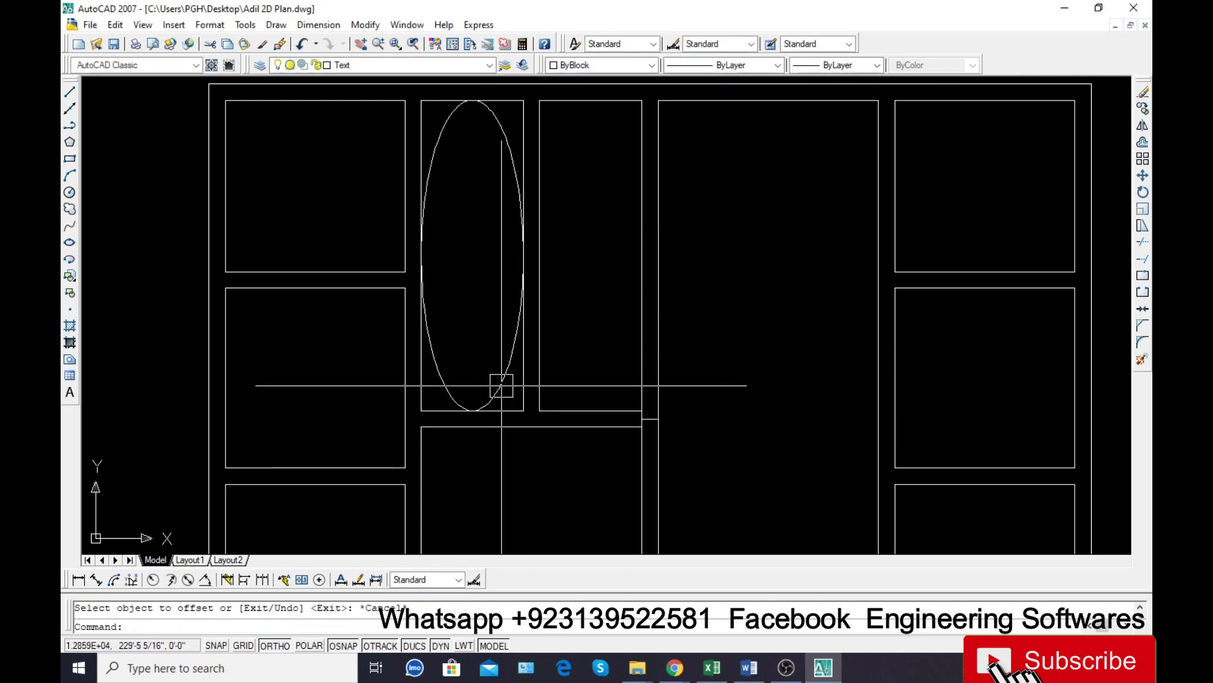
pyautogui.press('Return')
pyautogui.click(500, 385)
pyautogui.click(501, 355)
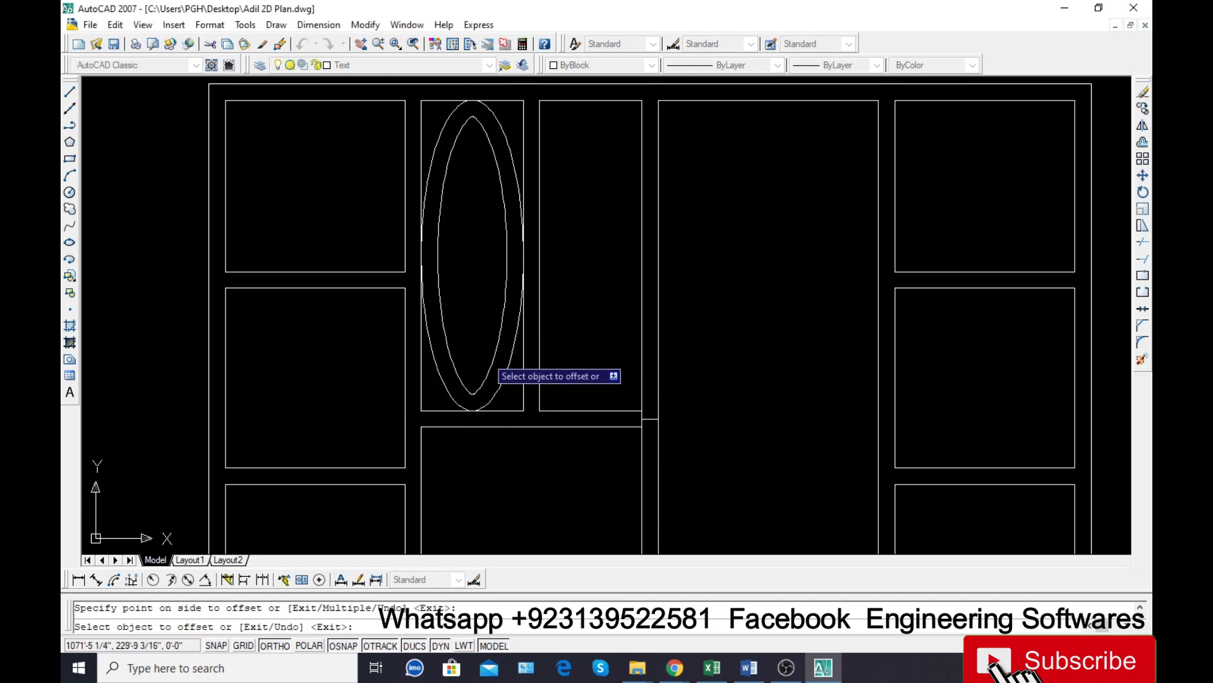
pyautogui.press('Escape')
pyautogui.scroll(3, 504, 386)
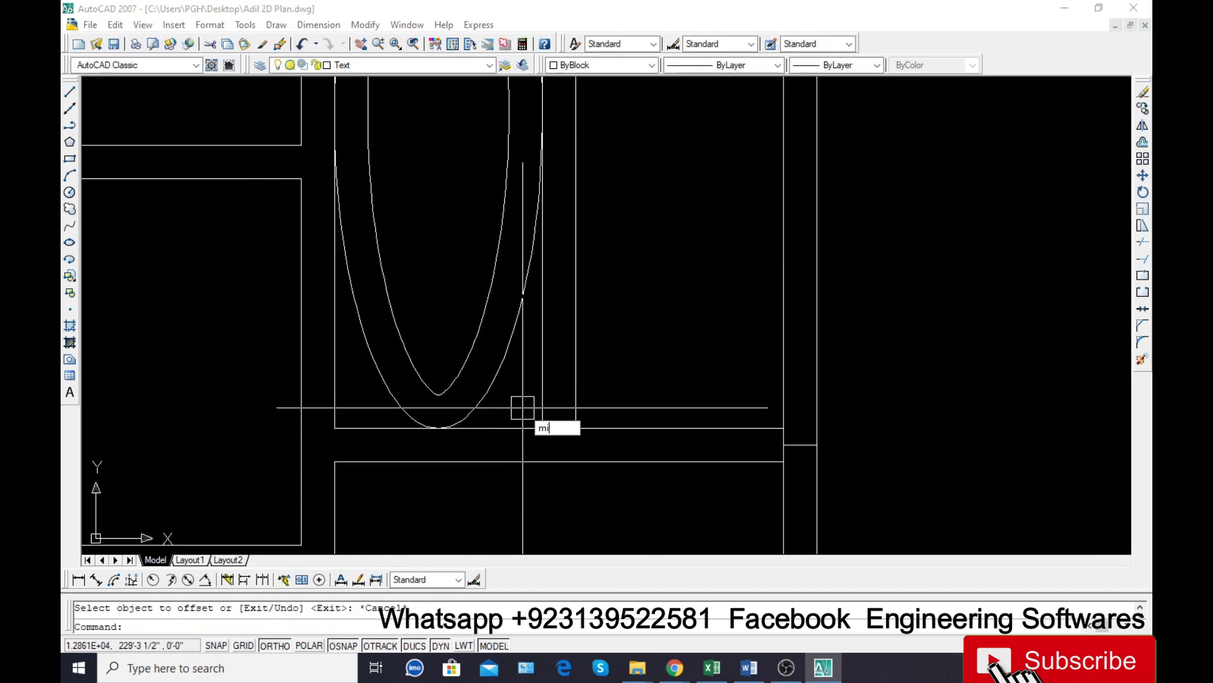
pyautogui.write('mi')
pyautogui.press('Return')
pyautogui.click(584, 405)
pyautogui.click(430, 319)
pyautogui.press('Return')
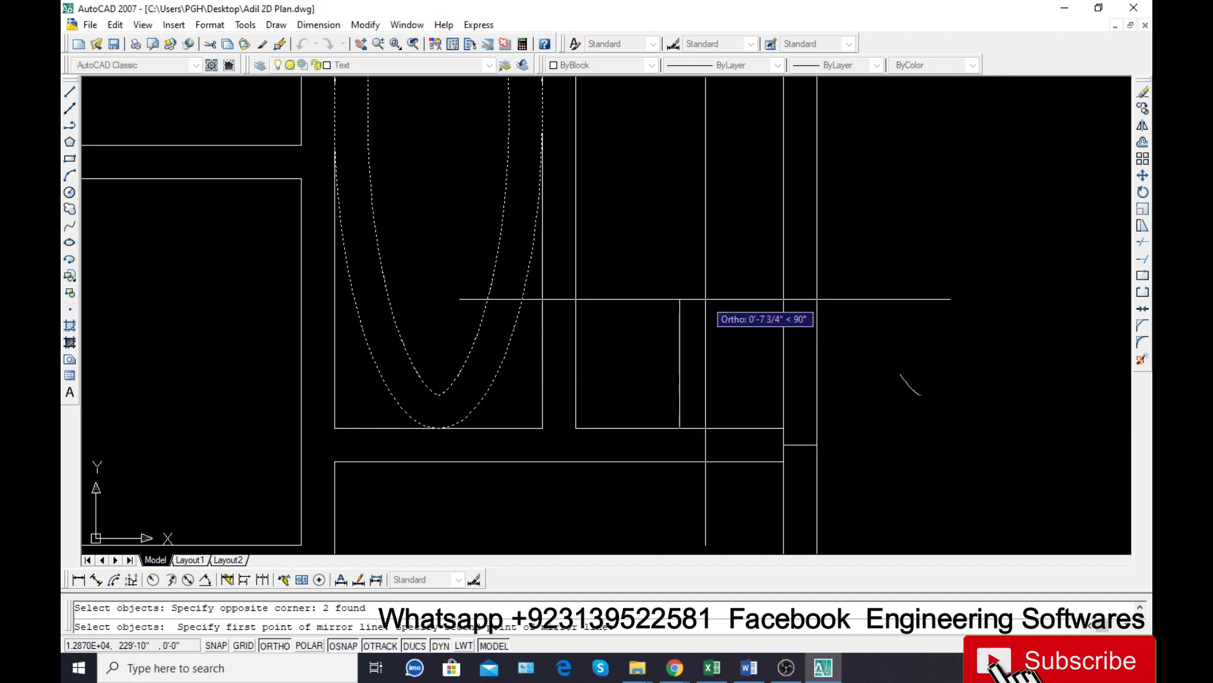
pyautogui.press('Escape')
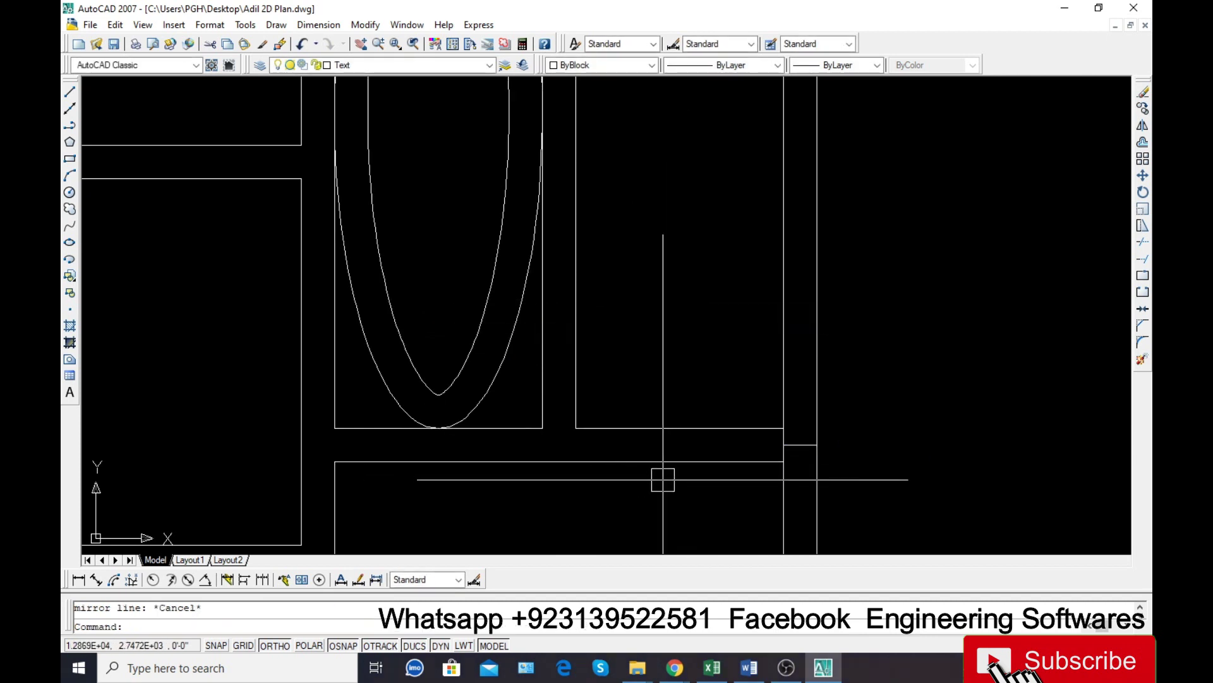
pyautogui.write('mi')
pyautogui.press('Return')
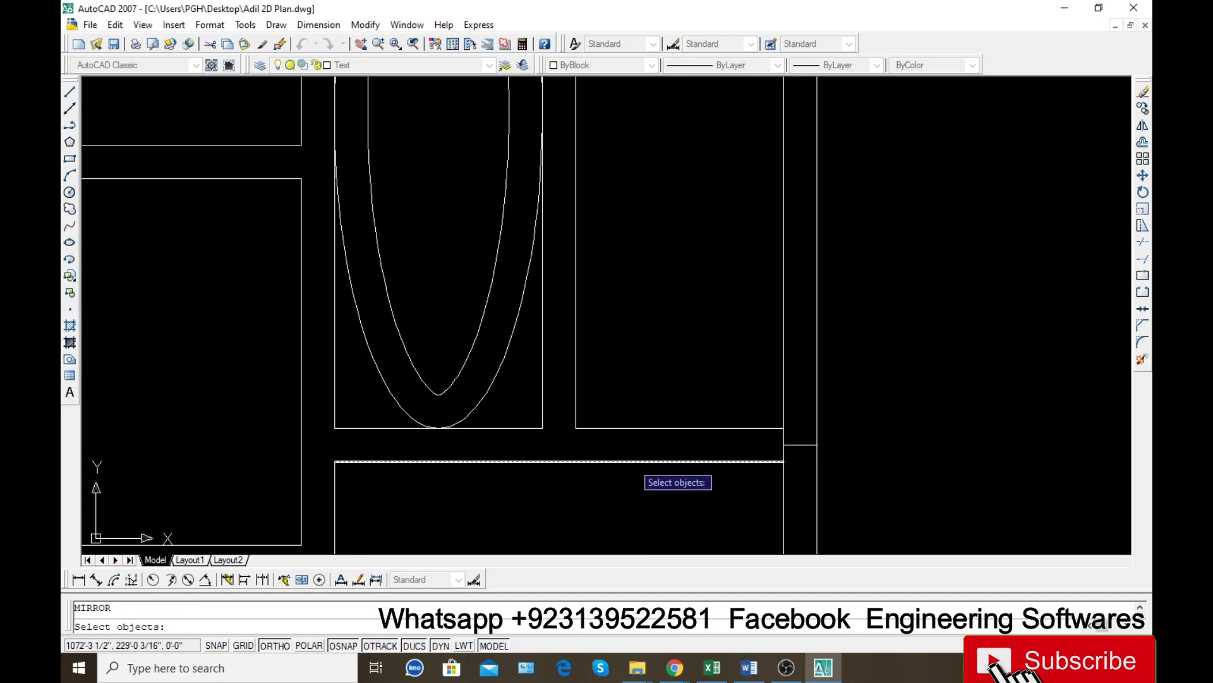
pyautogui.press('Escape')
# Draw a short horizontal line joining the adjacent lower corners of the two upper narrow panels.
pyautogui.press('Return')
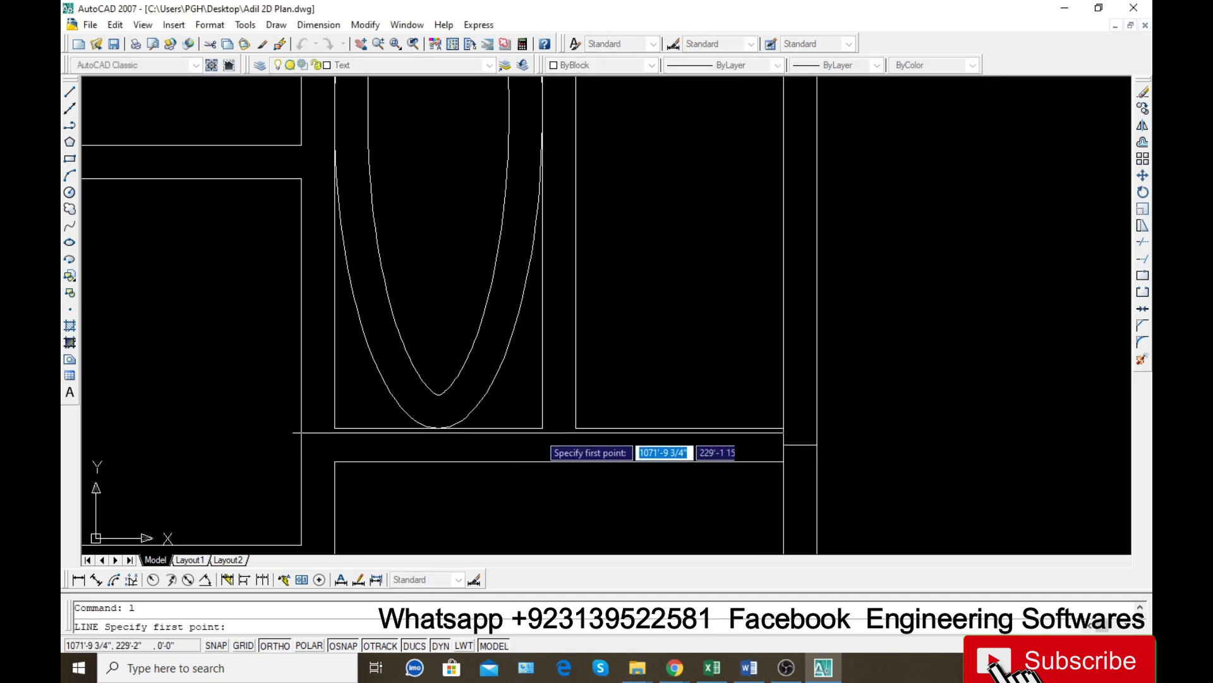
pyautogui.click(542, 448)
pyautogui.click(576, 427)
pyautogui.press('Return')
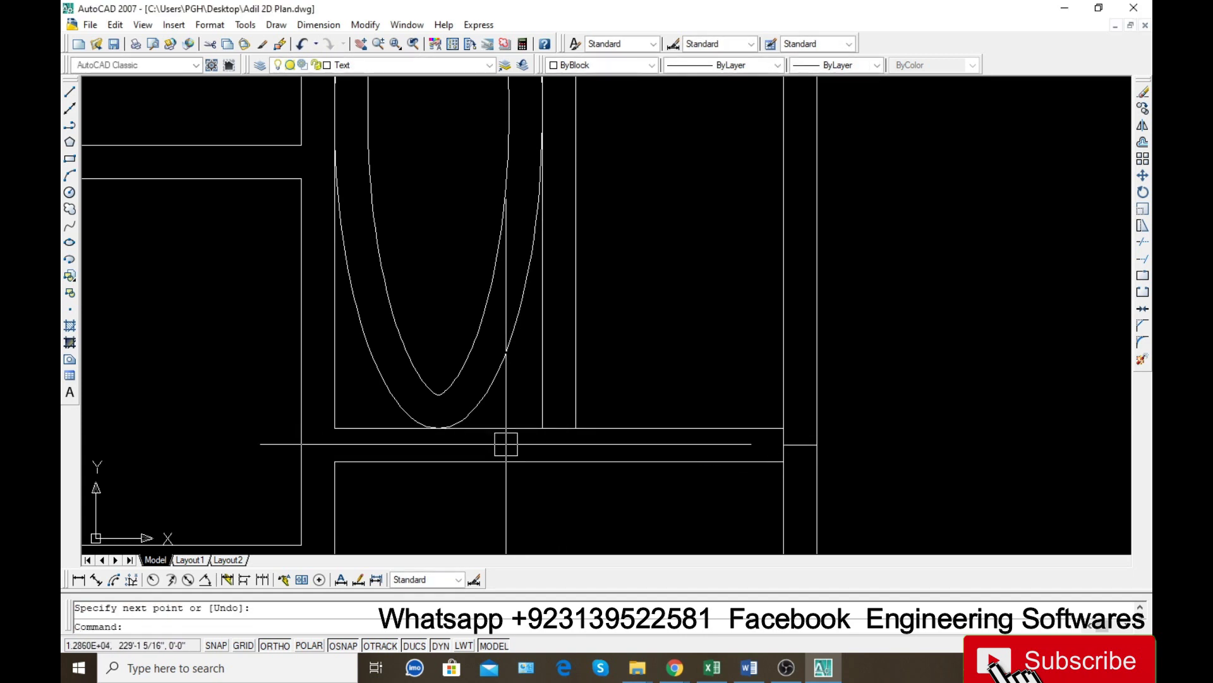
# Mirror the two nested ellipses into the neighbouring narrow panel about a vertical axis through the joining line's midpoint, keeping the originals.
pyautogui.write('mi')
pyautogui.press('Return')
pyautogui.click(509, 389)
pyautogui.click(448, 331)
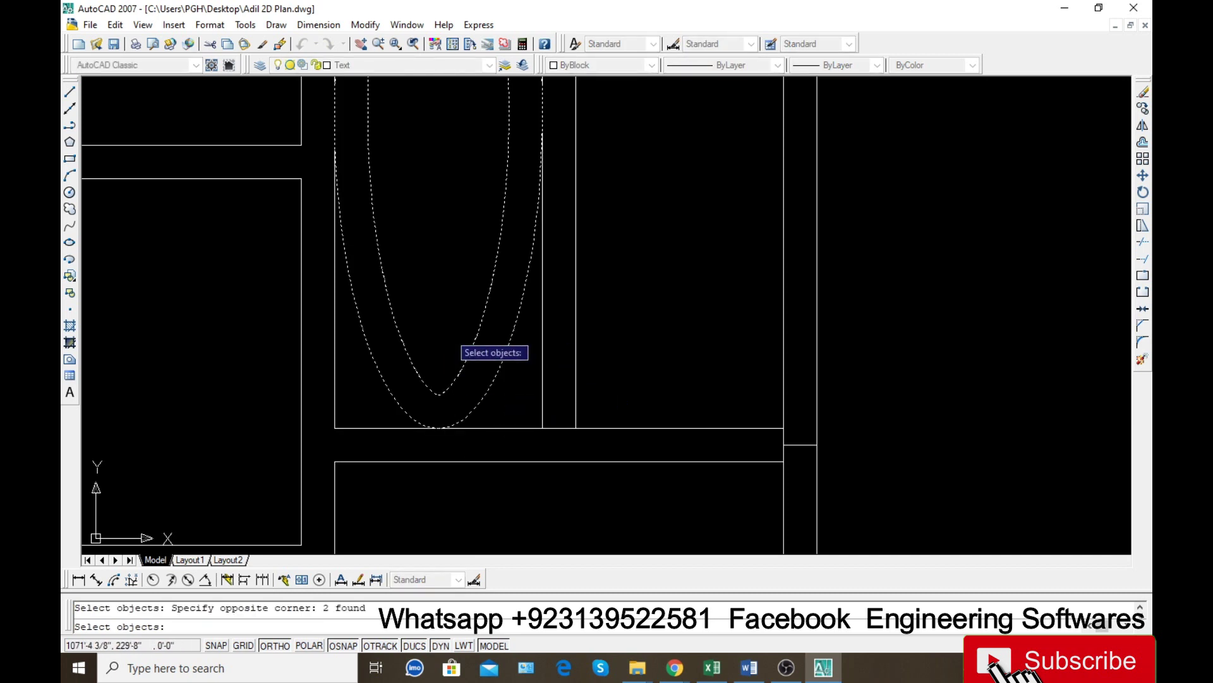
pyautogui.press('Return')
pyautogui.click(559, 428)
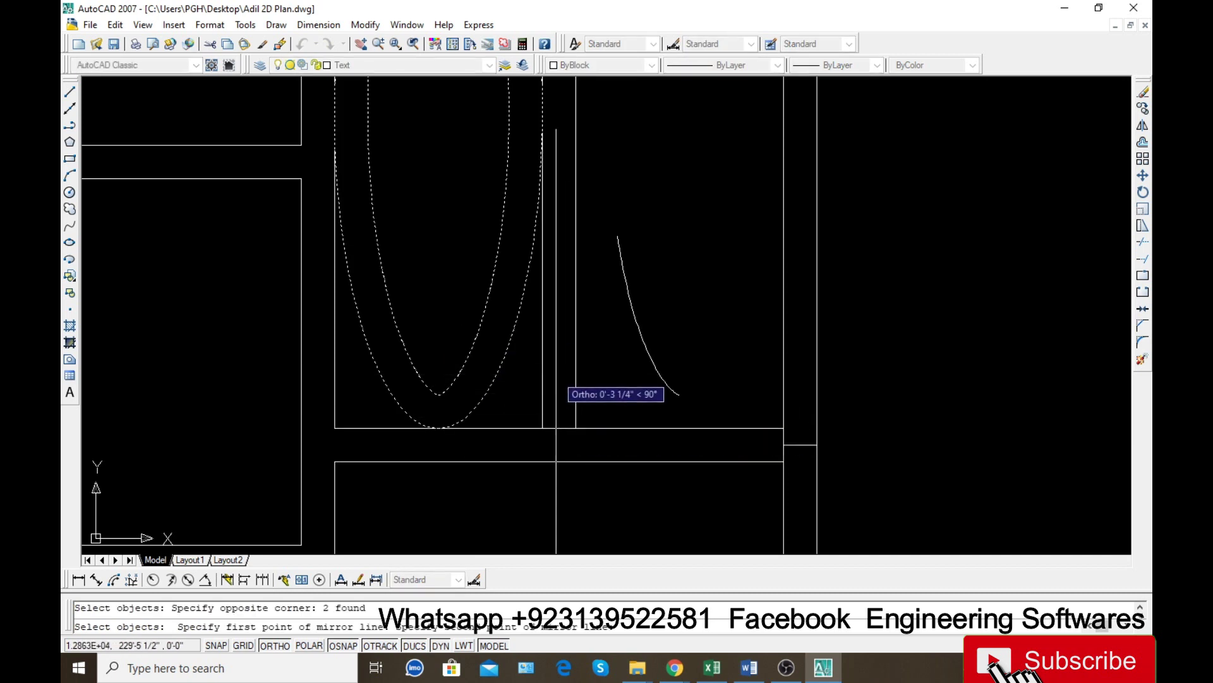
pyautogui.click(556, 379)
pyautogui.press('Return')
pyautogui.scroll(-2, 555, 371)
pyautogui.scroll(1, 535, 397)
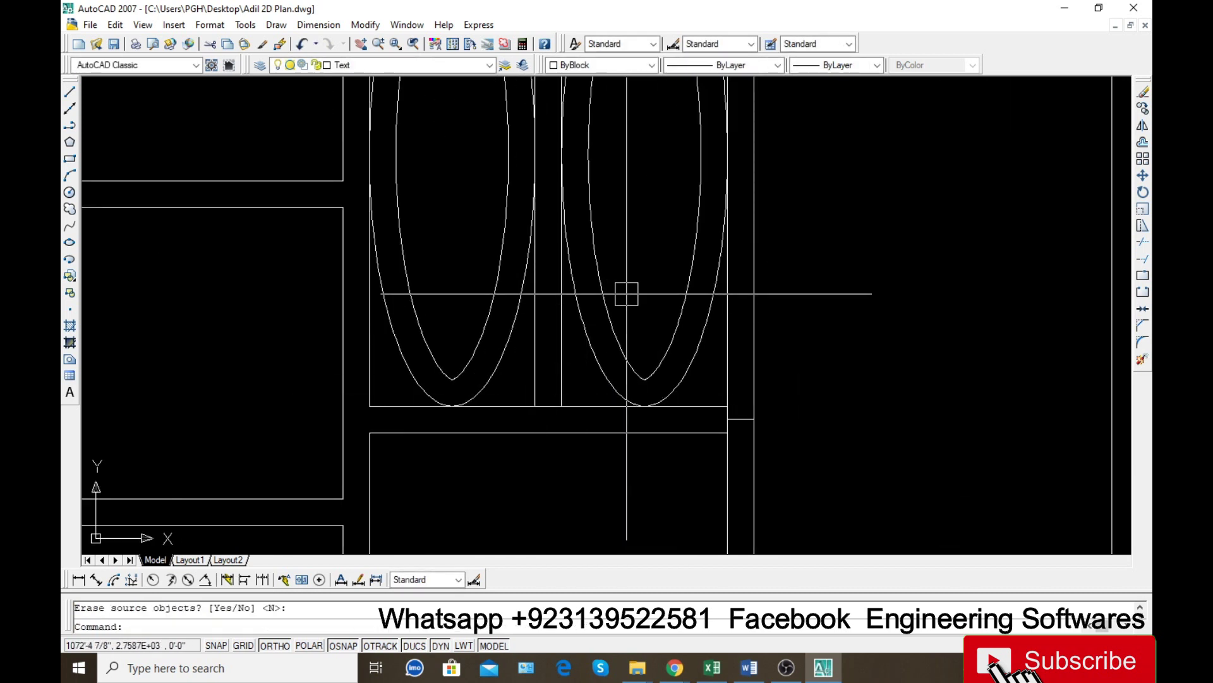
# Mirror all four ellipse curves and the two dividing lines into the lower panel about the short line between the leaves, keeping the originals.
pyautogui.write('e')
pyautogui.press('Return')
pyautogui.click(625, 253)
pyautogui.click(483, 332)
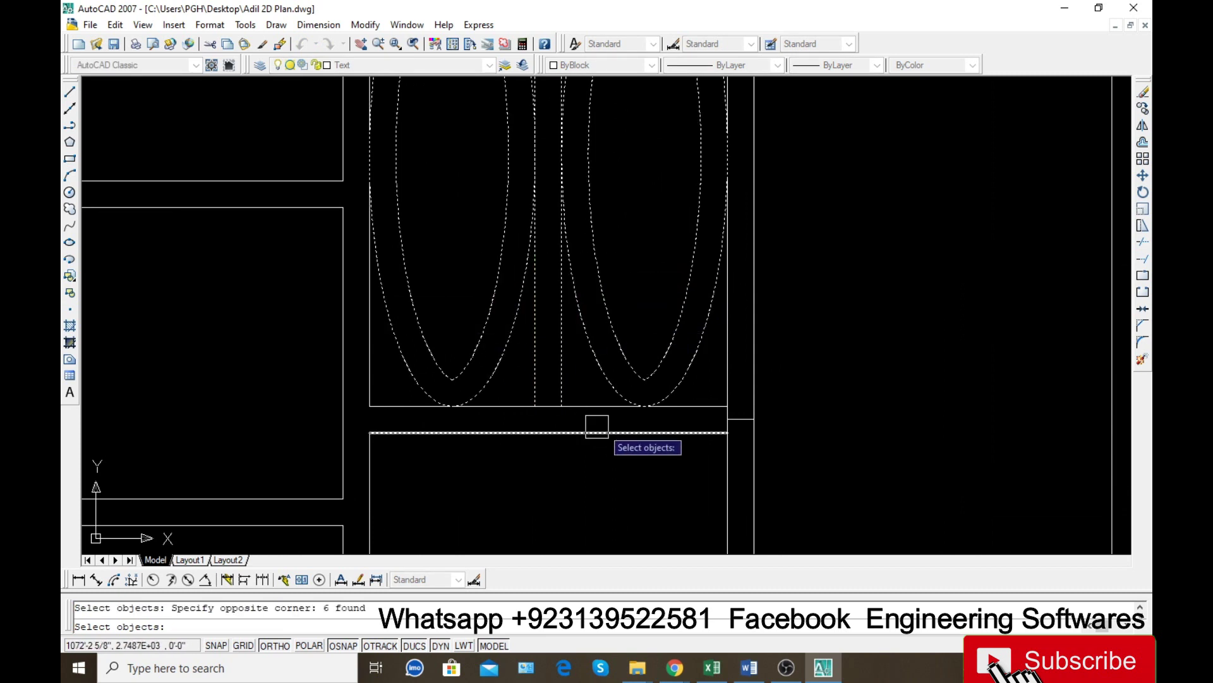
pyautogui.press('Return')
pyautogui.click(740, 420)
pyautogui.click(857, 422)
pyautogui.press('Return')
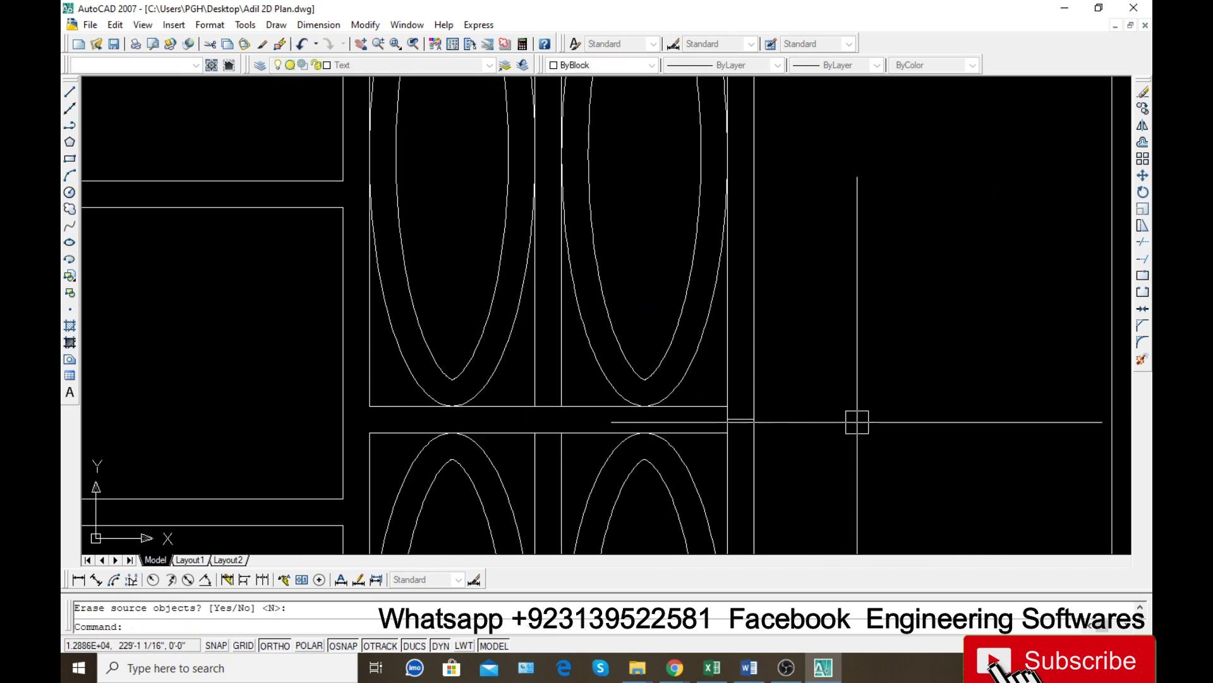
# Trim the lower panel's top and bottom edges between the two vertical lines to form two separate narrow panels.
pyautogui.click(556, 433)
pyautogui.write('tr')
pyautogui.press('Return')
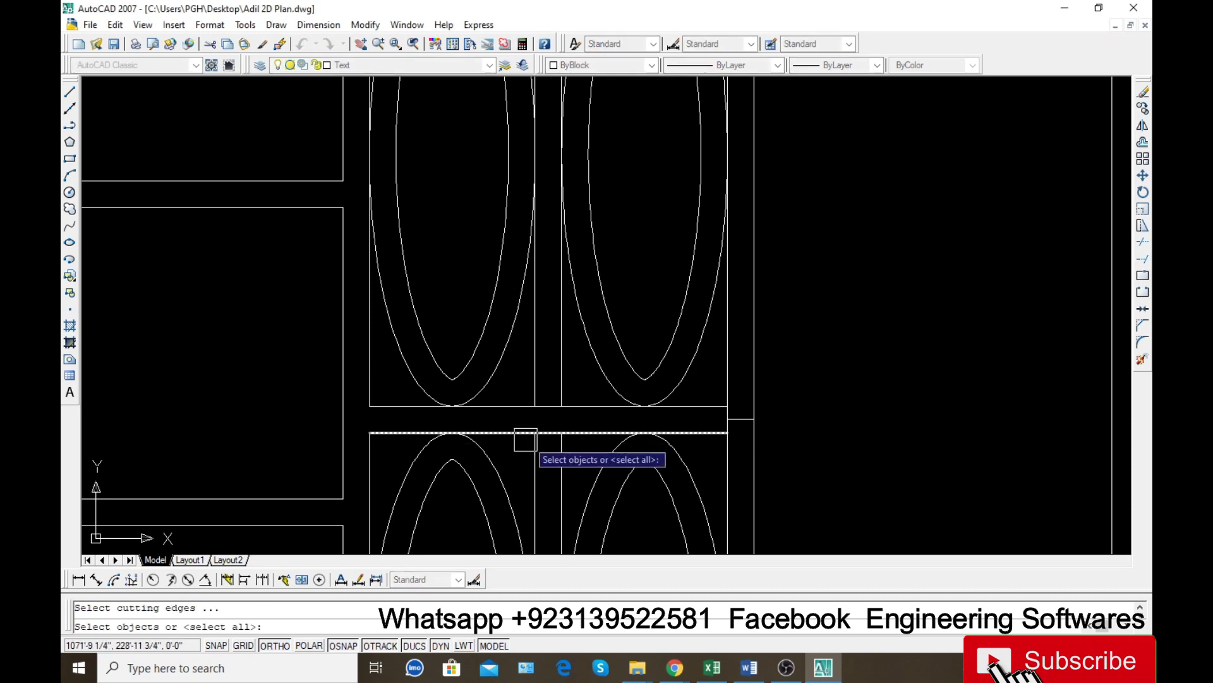
pyautogui.press('Return')
pyautogui.scroll(3, 543, 435)
pyautogui.scroll(-8, 556, 405)
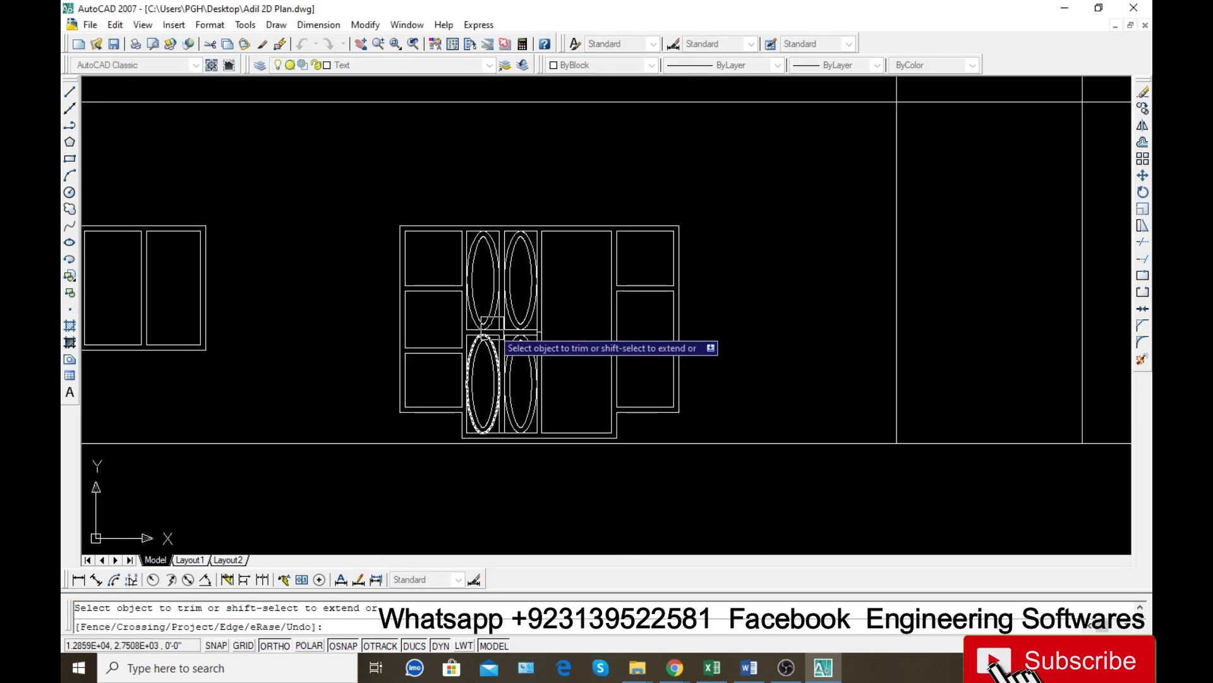
pyautogui.scroll(8, 651, 442)
pyautogui.scroll(-10, 510, 393)
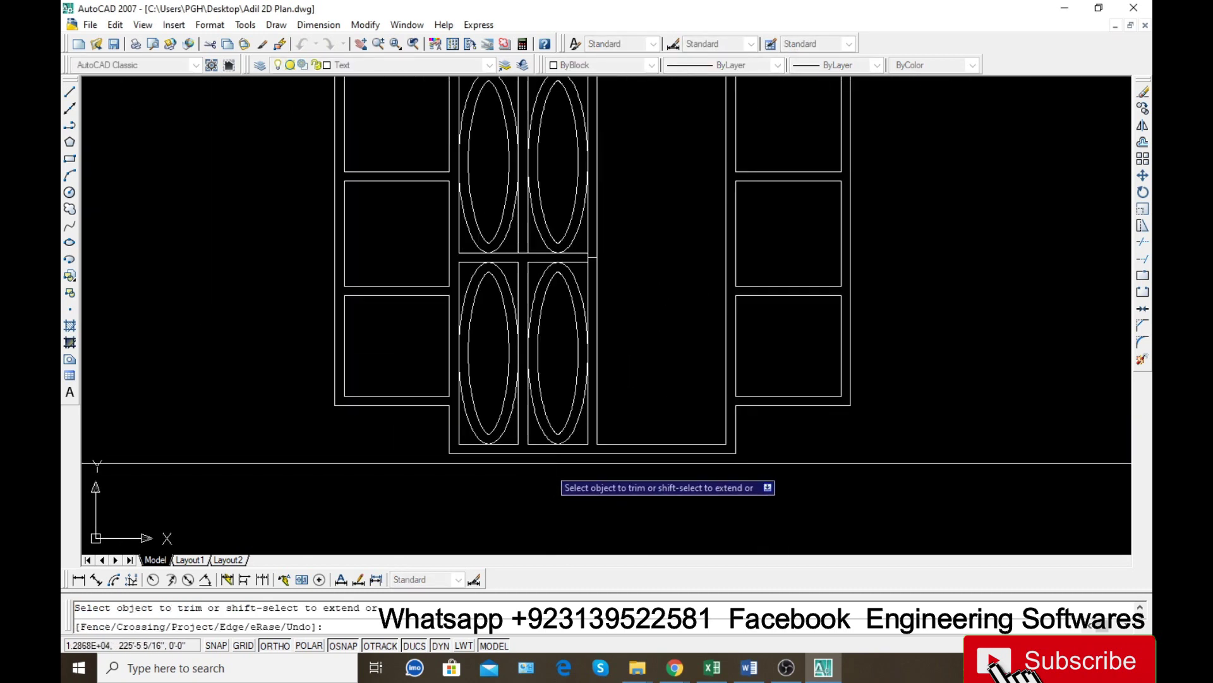
pyautogui.scroll(5, 537, 367)
pyautogui.scroll(5, 527, 333)
pyautogui.press('Return')
# Erase the short helper line between the lower corners of the two upper narrow panels.
pyautogui.click(541, 337)
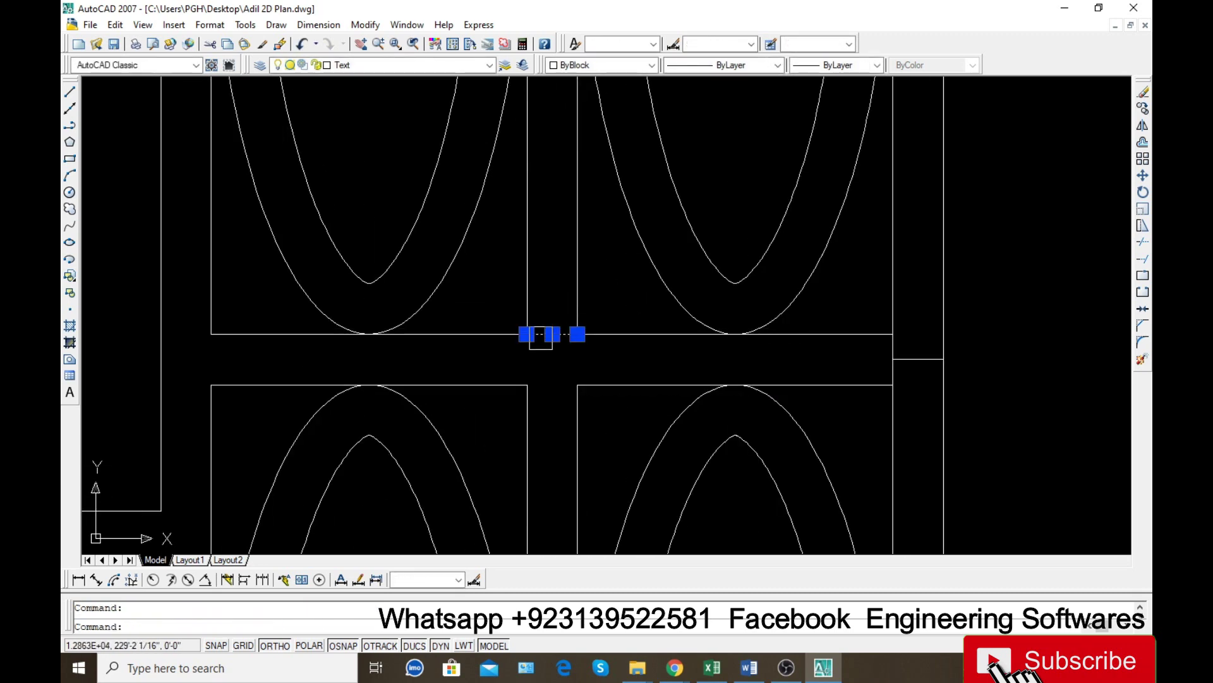
pyautogui.press('Delete')
pyautogui.scroll(-4, 497, 371)
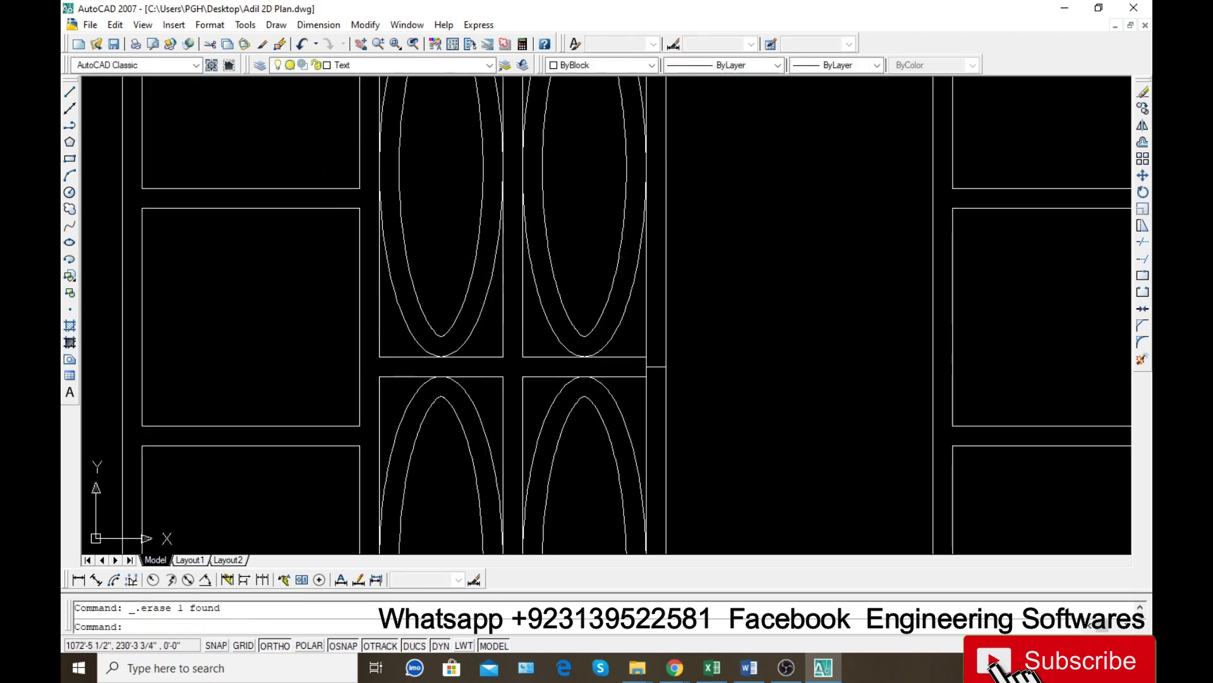
# Mirror the left leaf's four ellipse panels into the right leaf about the short helper line's vertical midline, keeping the originals, and erase the helper line.
pyautogui.click(437, 463)
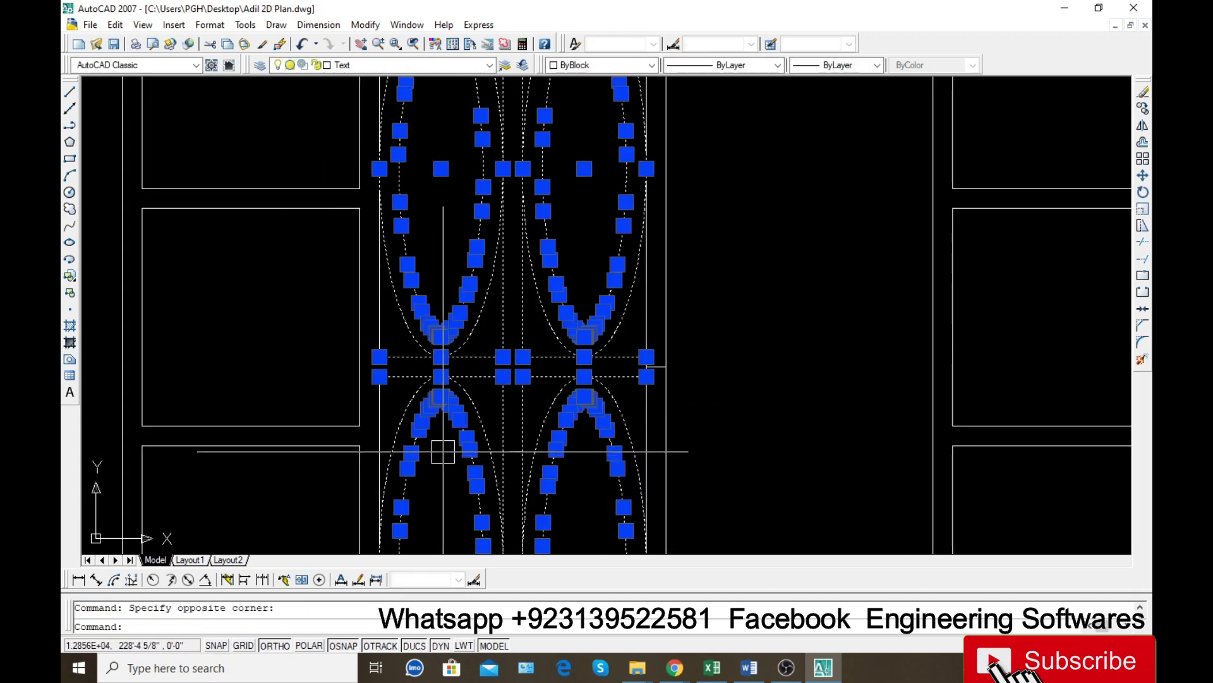
pyautogui.write('mi')
pyautogui.press('Return')
pyautogui.scroll(-4, 436, 373)
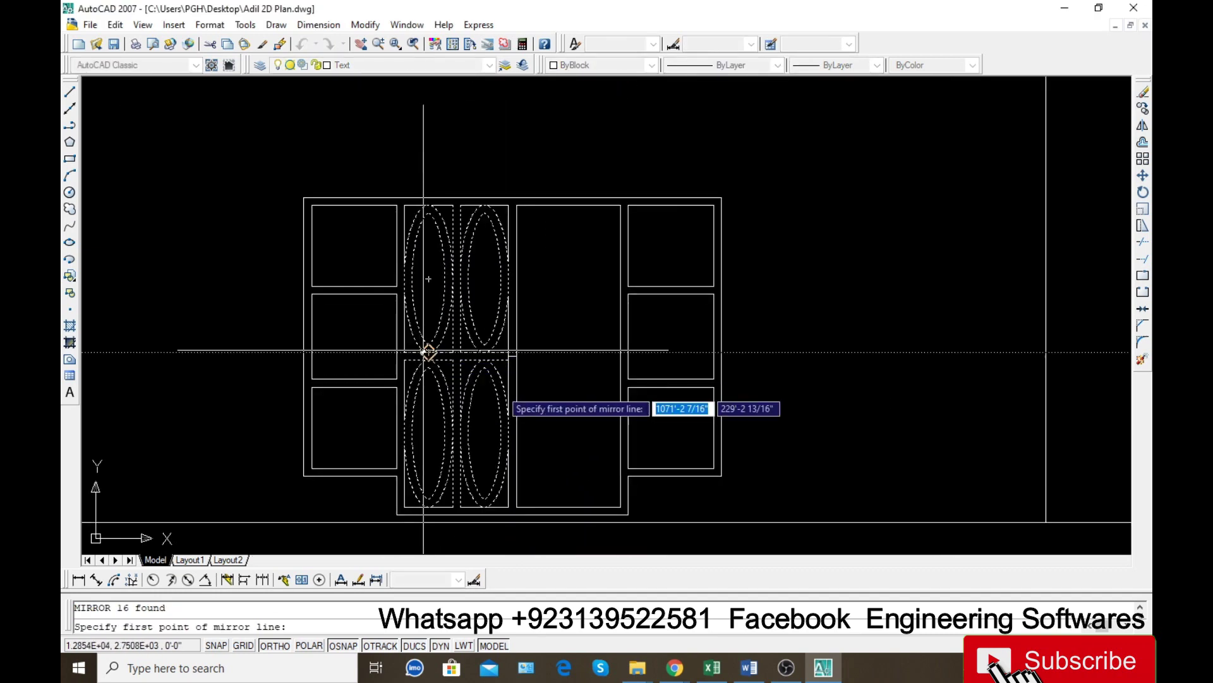
pyautogui.scroll(2, 514, 359)
pyautogui.scroll(3, 522, 353)
pyautogui.click(493, 362)
pyautogui.scroll(7, 502, 367)
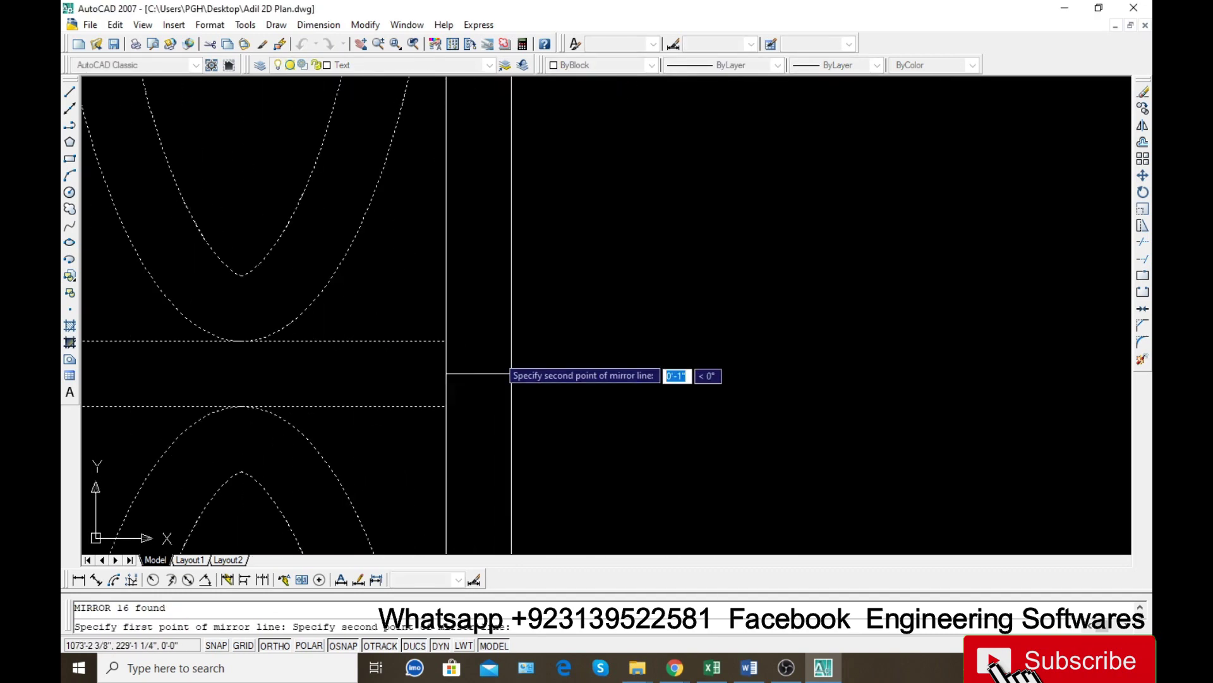
pyautogui.click(480, 297)
pyautogui.press('Return')
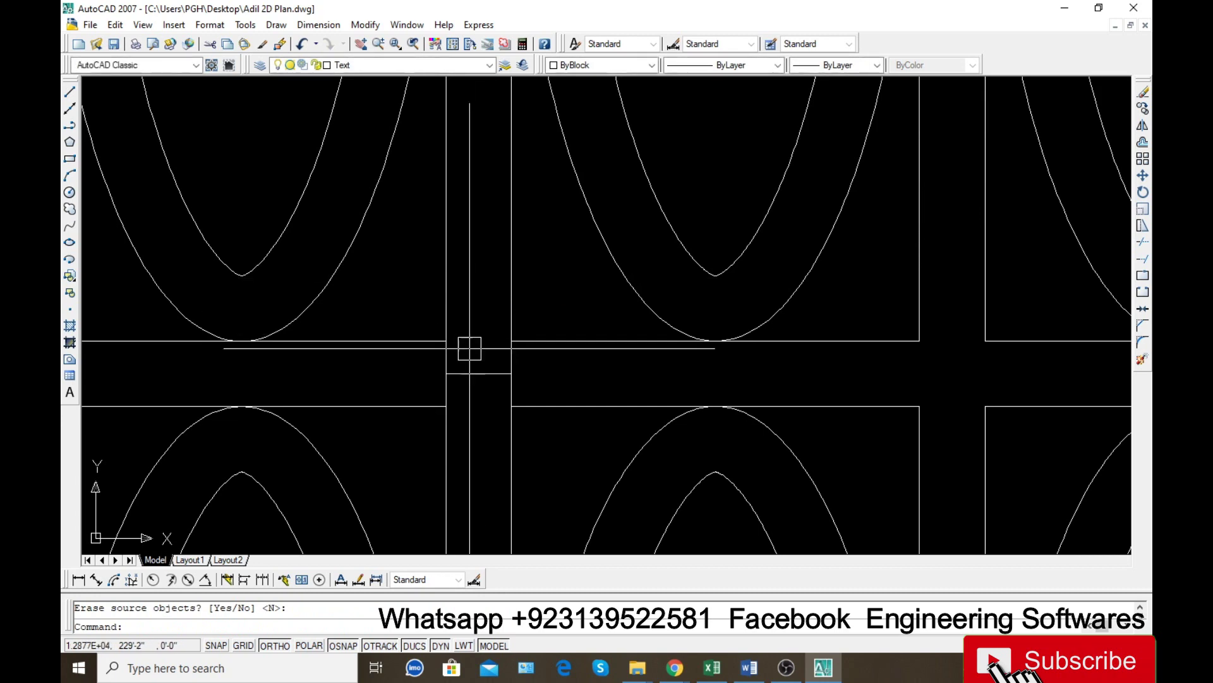
pyautogui.click(478, 373)
pyautogui.press('Delete')
# Trim the door lines crossing the gaps between the upper and lower ellipse panels, and erase the leftover segment.
pyautogui.write('tr')
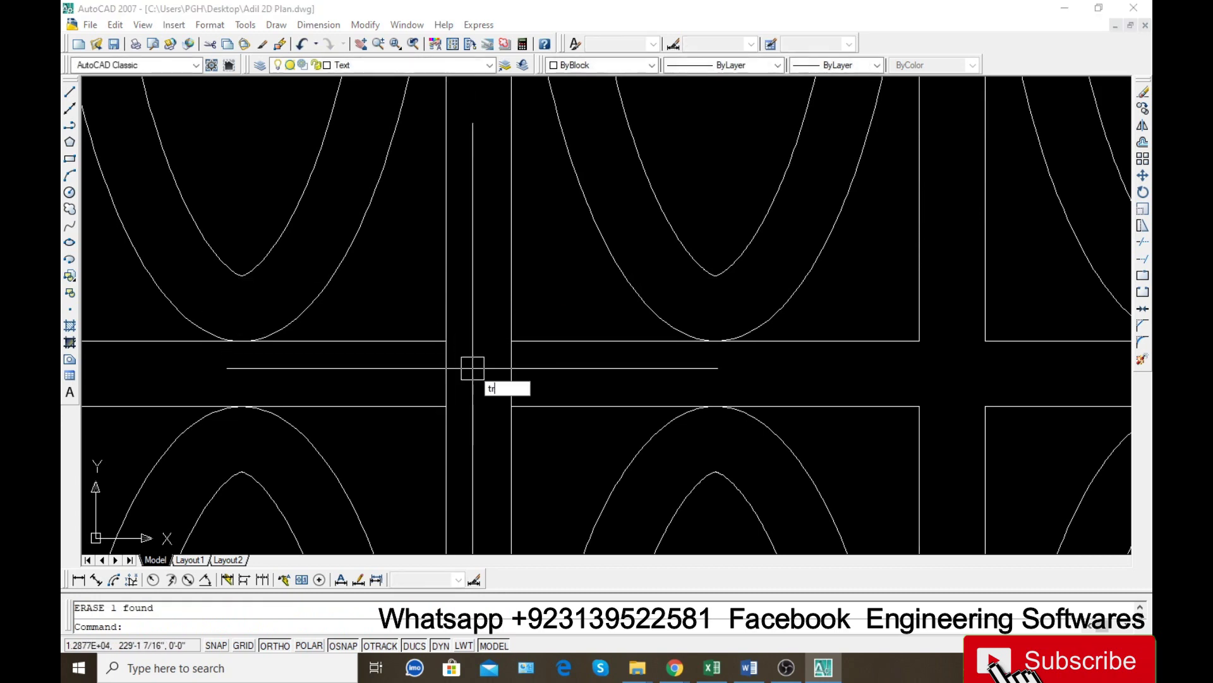
pyautogui.press('Return')
pyautogui.scroll(-8, 529, 381)
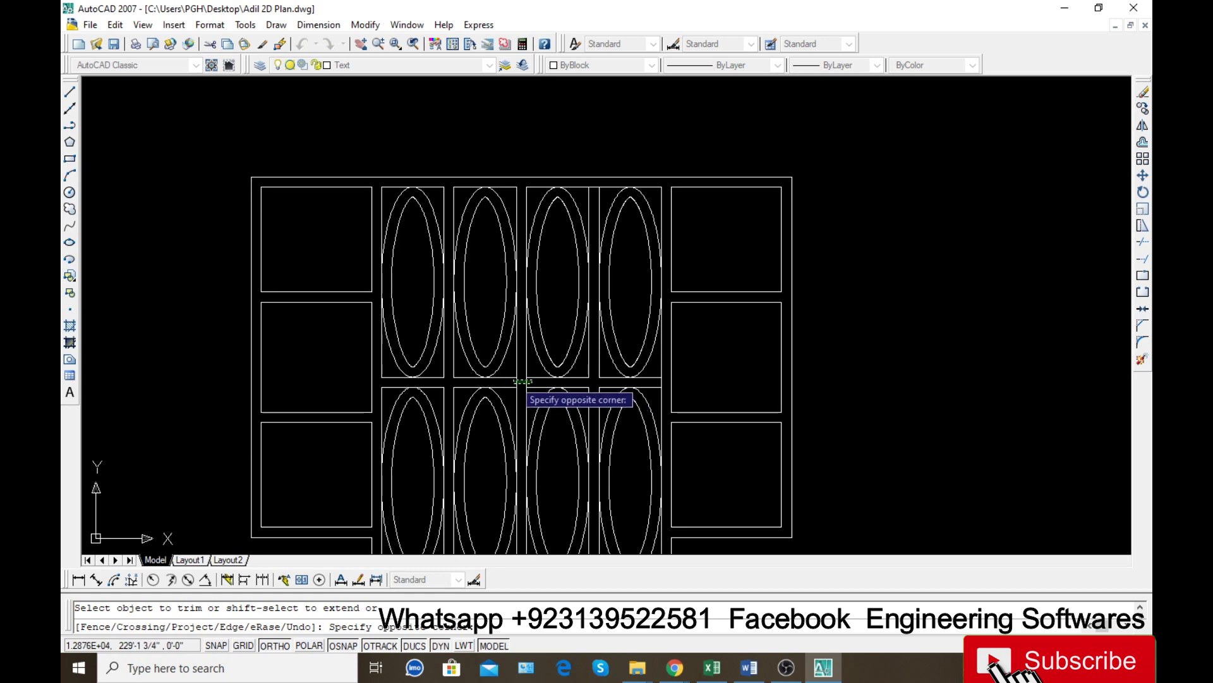
pyautogui.click(524, 381)
pyautogui.scroll(6, 521, 380)
pyautogui.press('Escape')
pyautogui.click(533, 374)
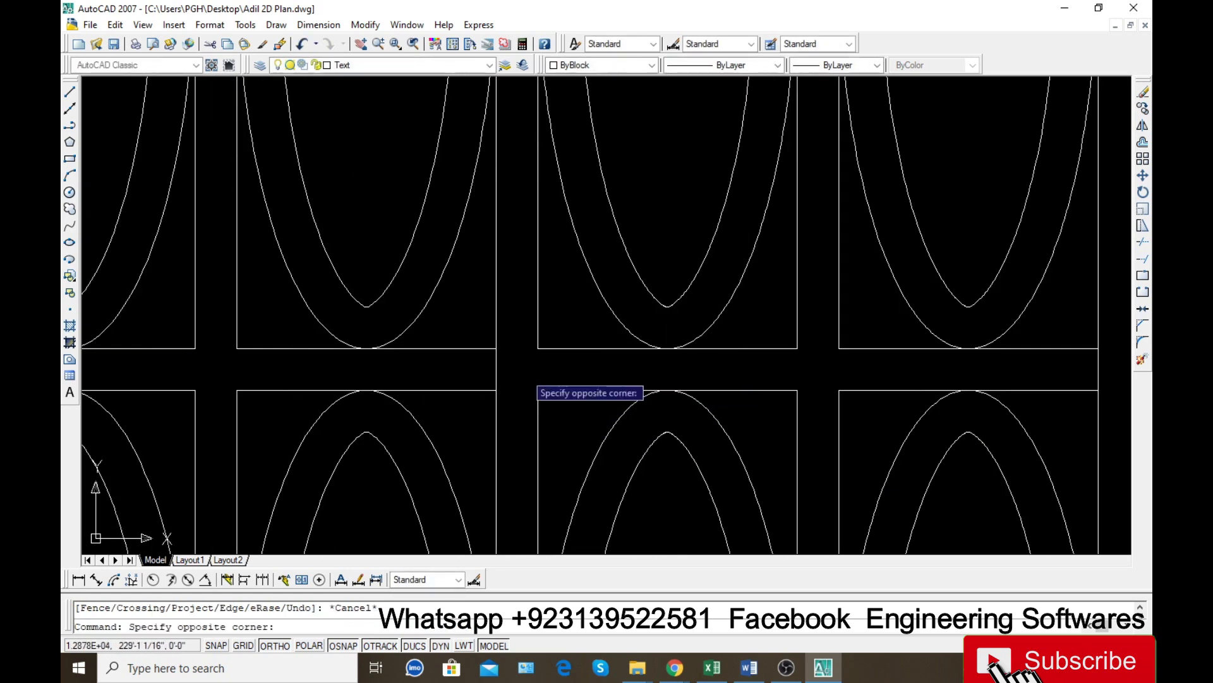
pyautogui.click(437, 363)
pyautogui.press('Delete')
pyautogui.scroll(-6, 438, 369)
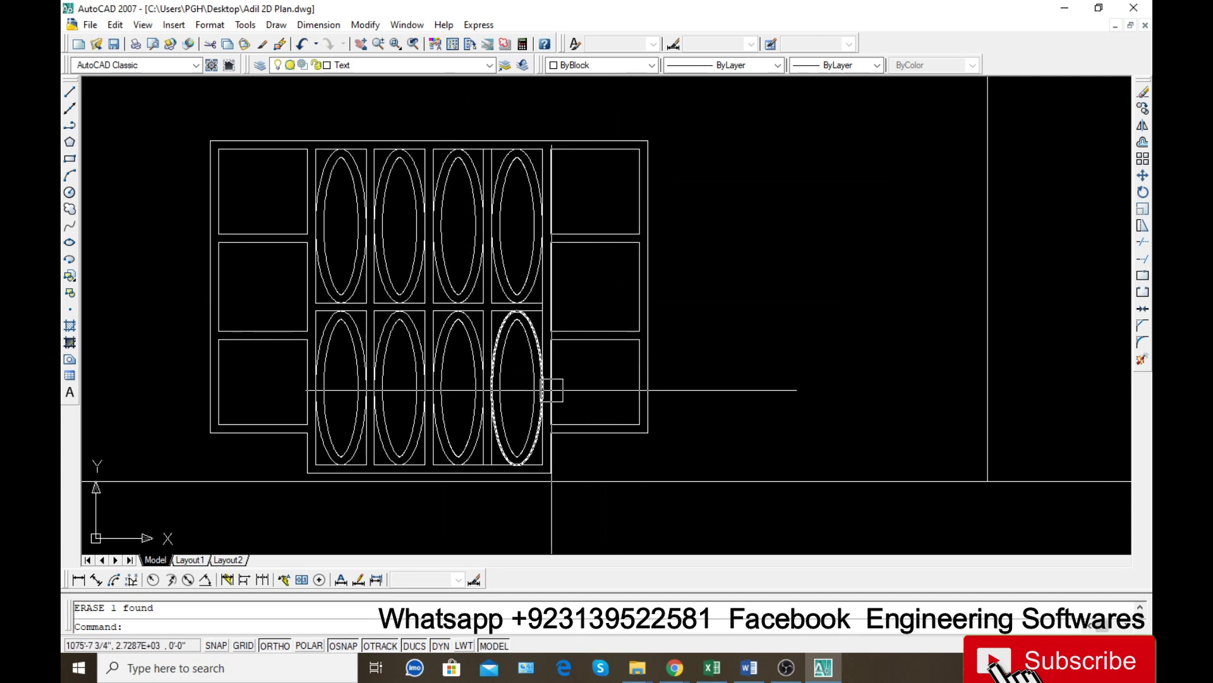
# Erase the window's four vertical dividing lines and the middle segment of its inner top edge.
pyautogui.scroll(-4, 685, 399)
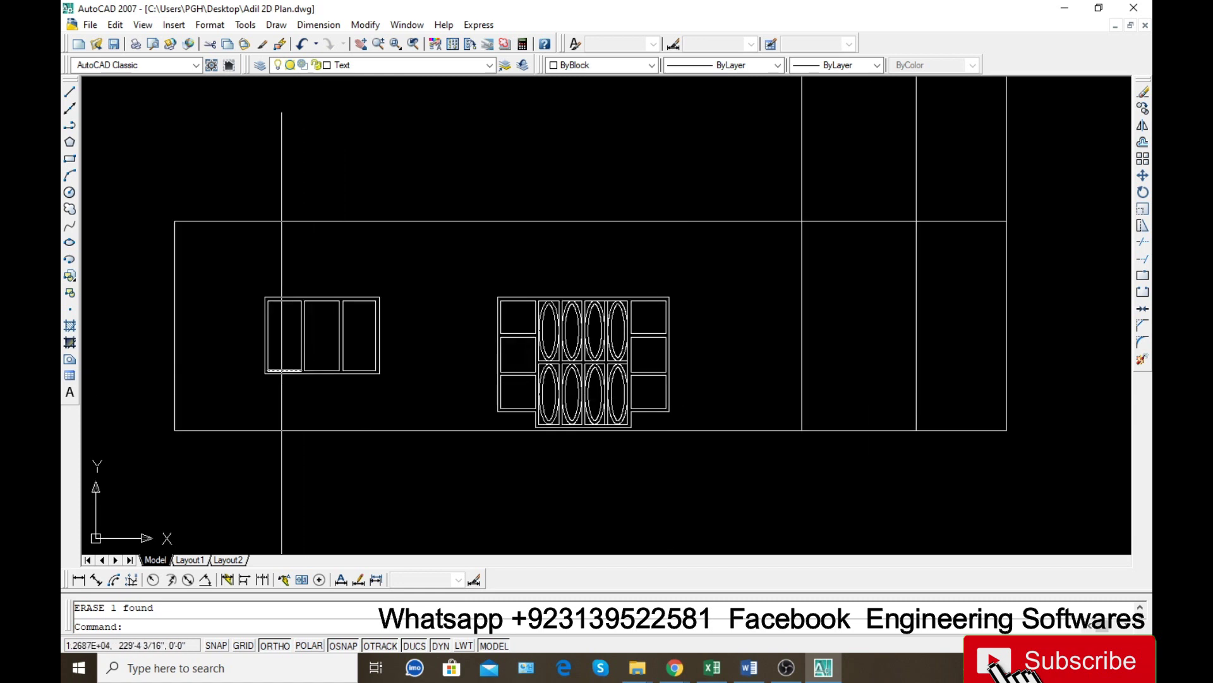
pyautogui.scroll(6, 265, 348)
pyautogui.click(653, 260)
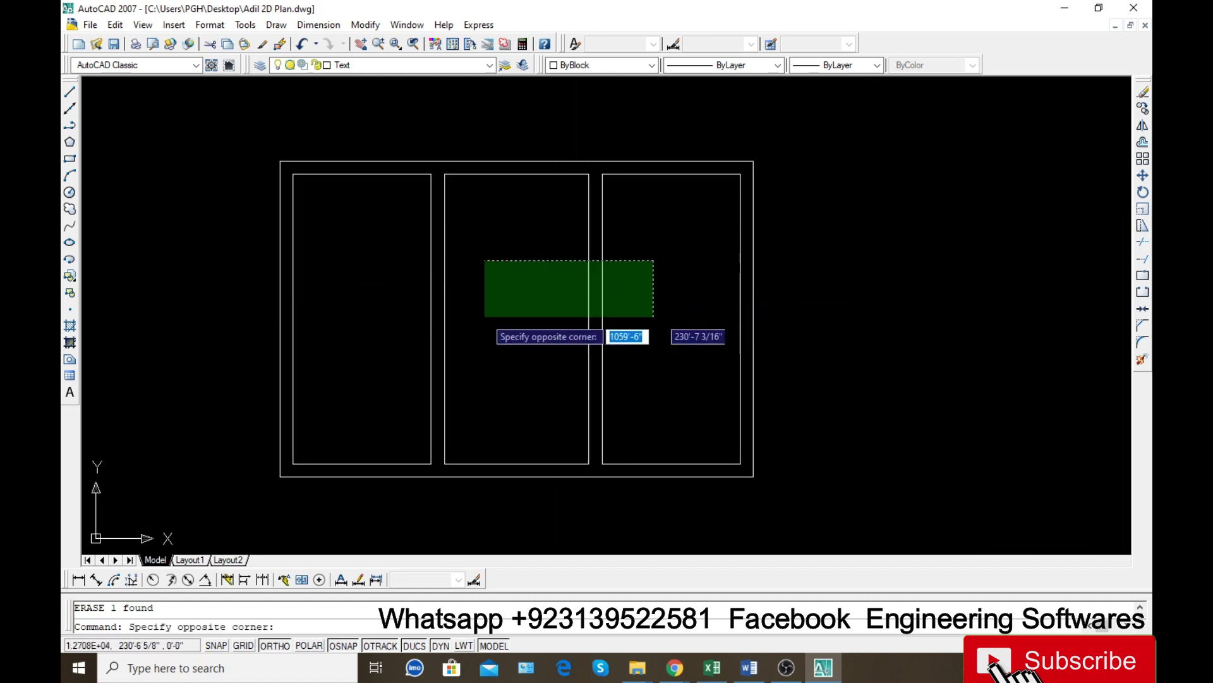
pyautogui.click(379, 316)
pyautogui.press('Delete')
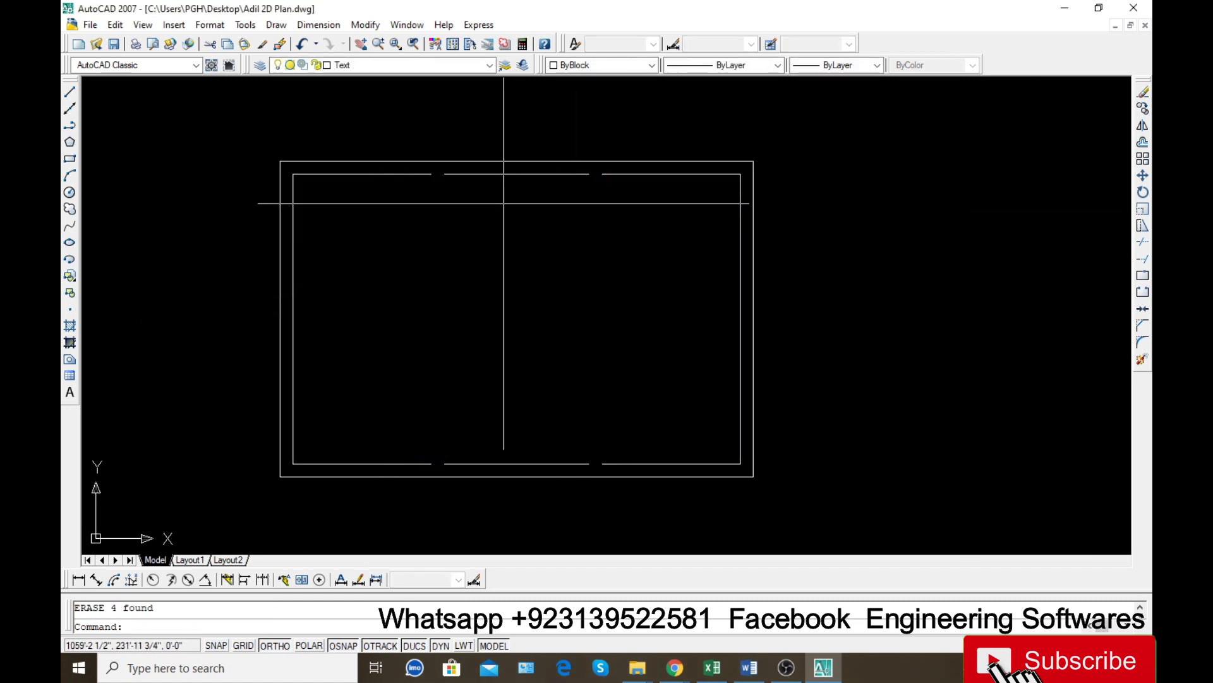
pyautogui.click(517, 173)
pyautogui.press('Delete')
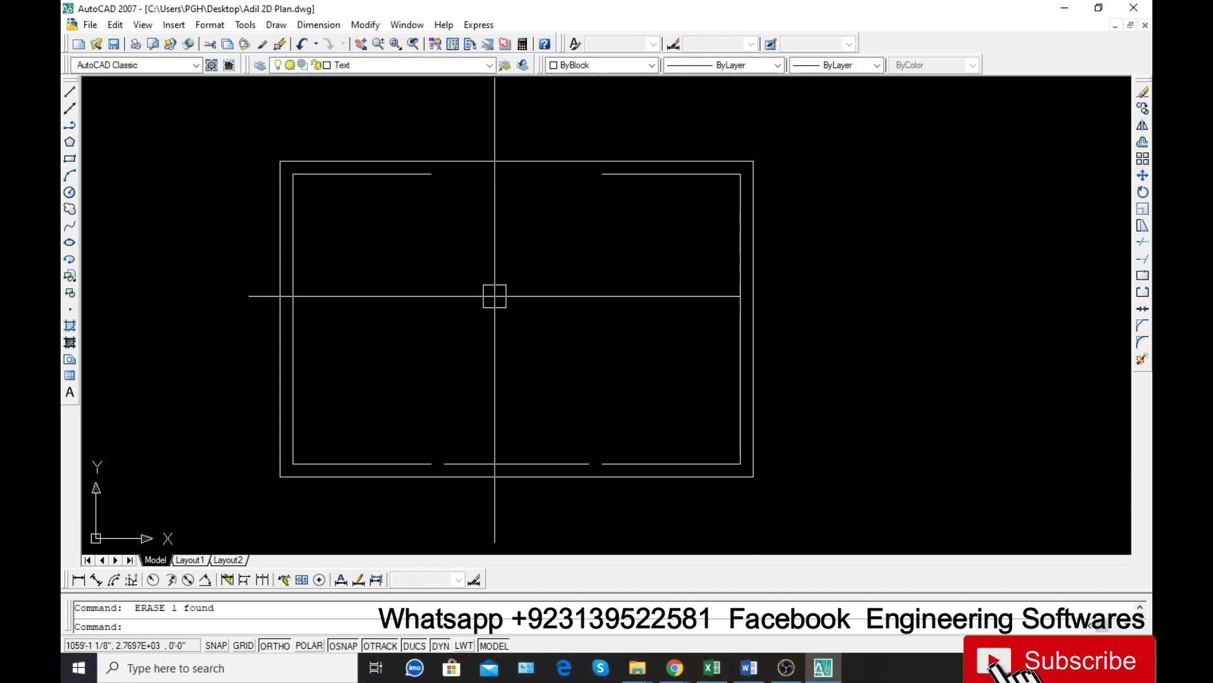
# Join the two remaining segments of the window's inner top edge into one continuous line.
pyautogui.write('j')
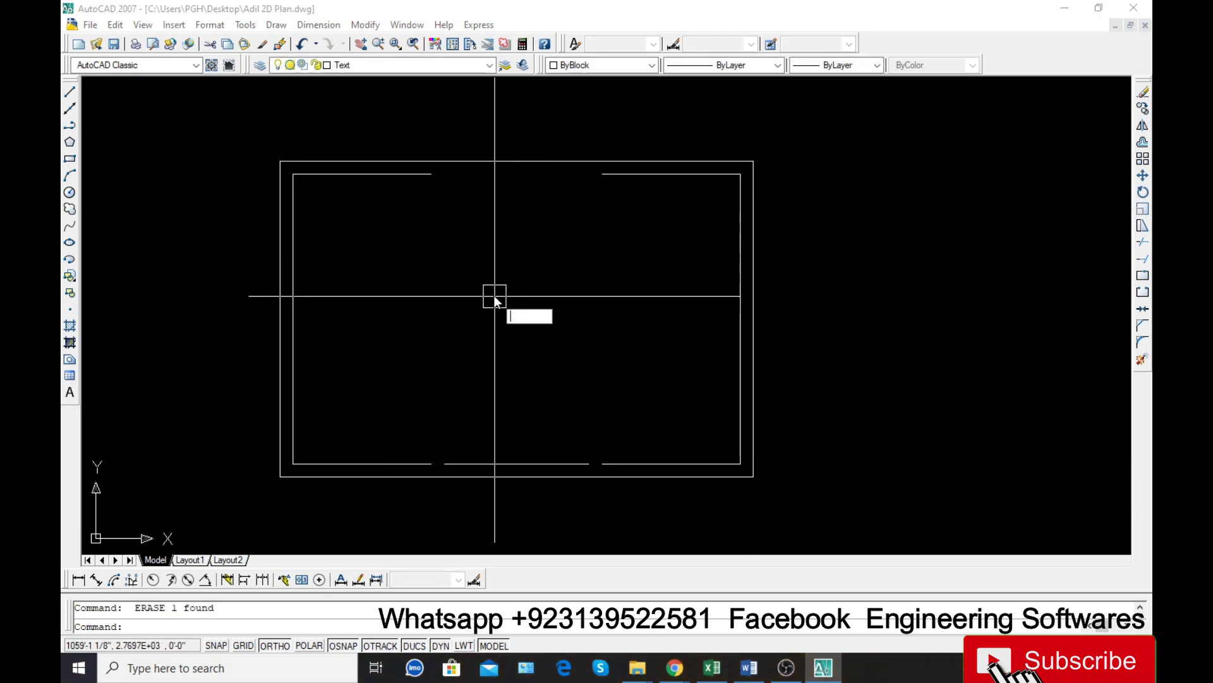
pyautogui.press('Return')
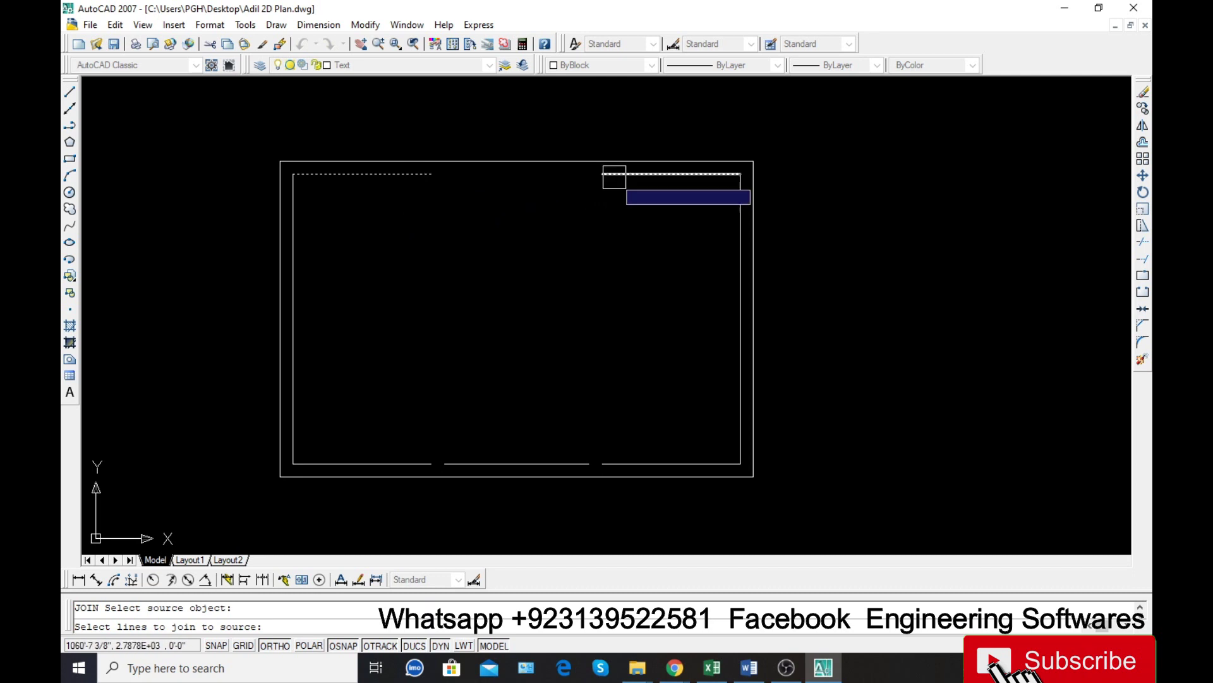
pyautogui.click(614, 174)
pyautogui.press('Return')
# Join the three segments of the window's inner bottom edge into one continuous line.
pyautogui.press('Return')
pyautogui.click(628, 463)
pyautogui.click(490, 464)
pyautogui.press('Return')
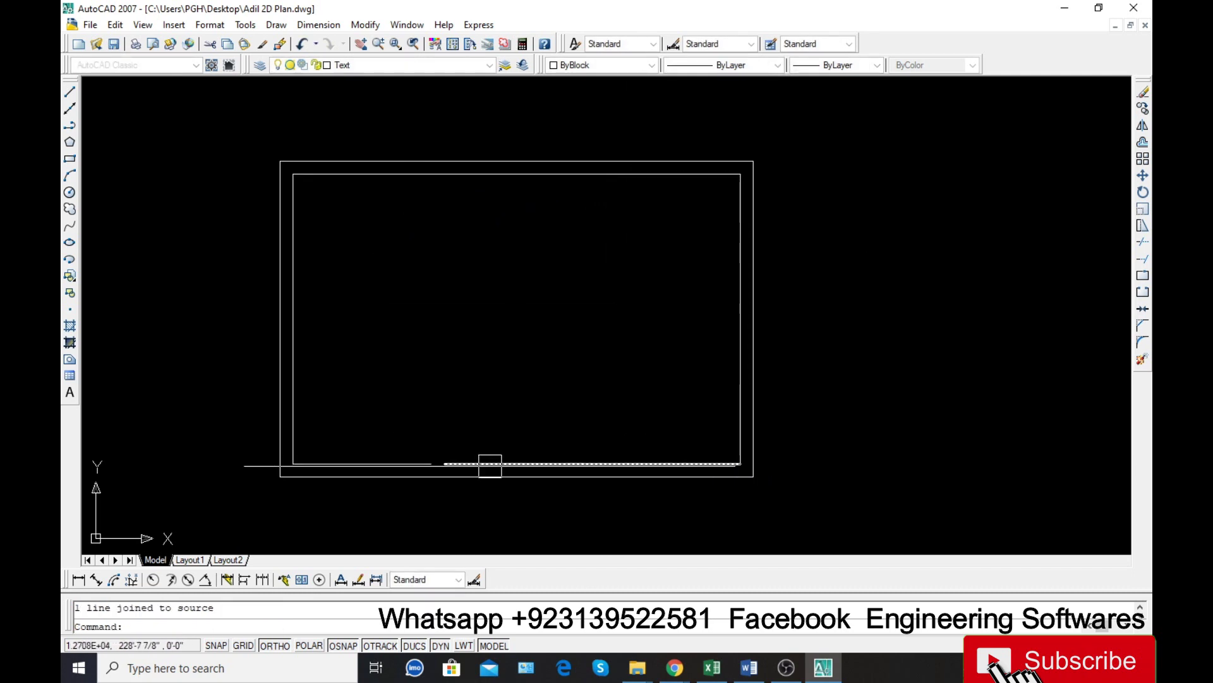
pyautogui.press('Return')
pyautogui.click(480, 464)
pyautogui.click(414, 464)
pyautogui.press('Return')
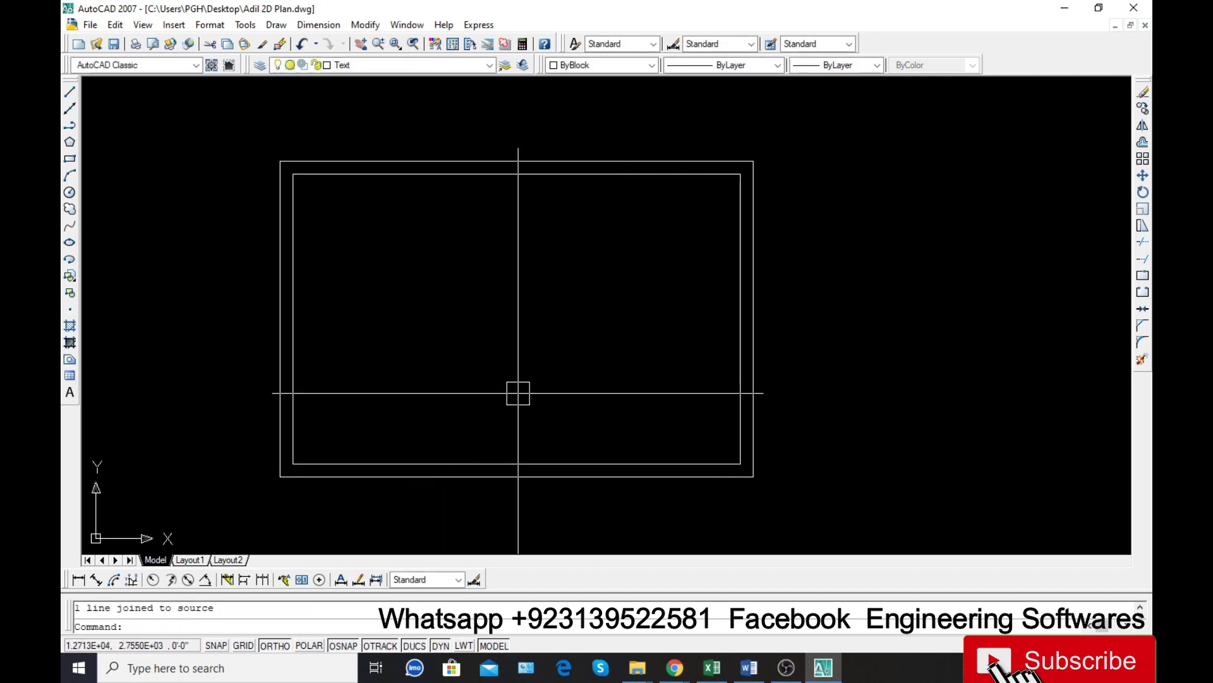
# Offset the window's inner top edge 12 inches downward.
pyautogui.write('o')
pyautogui.press('Return')
pyautogui.write('12')
pyautogui.press('Return')
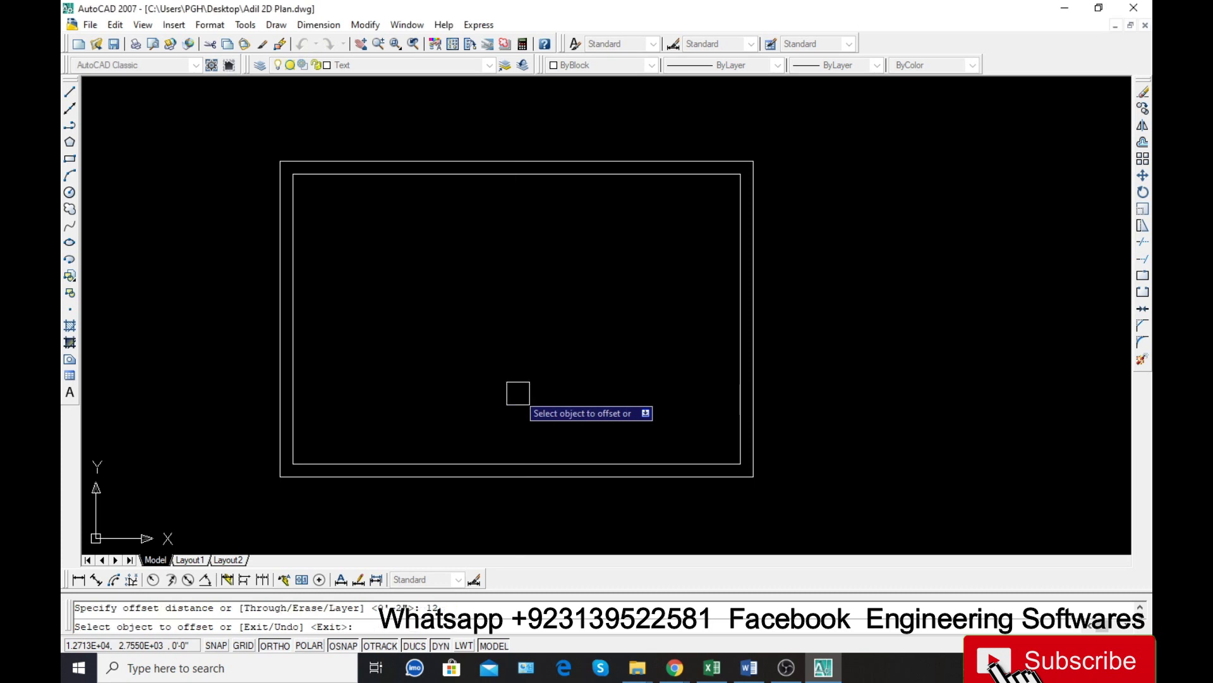
pyautogui.click(445, 183)
pyautogui.click(431, 287)
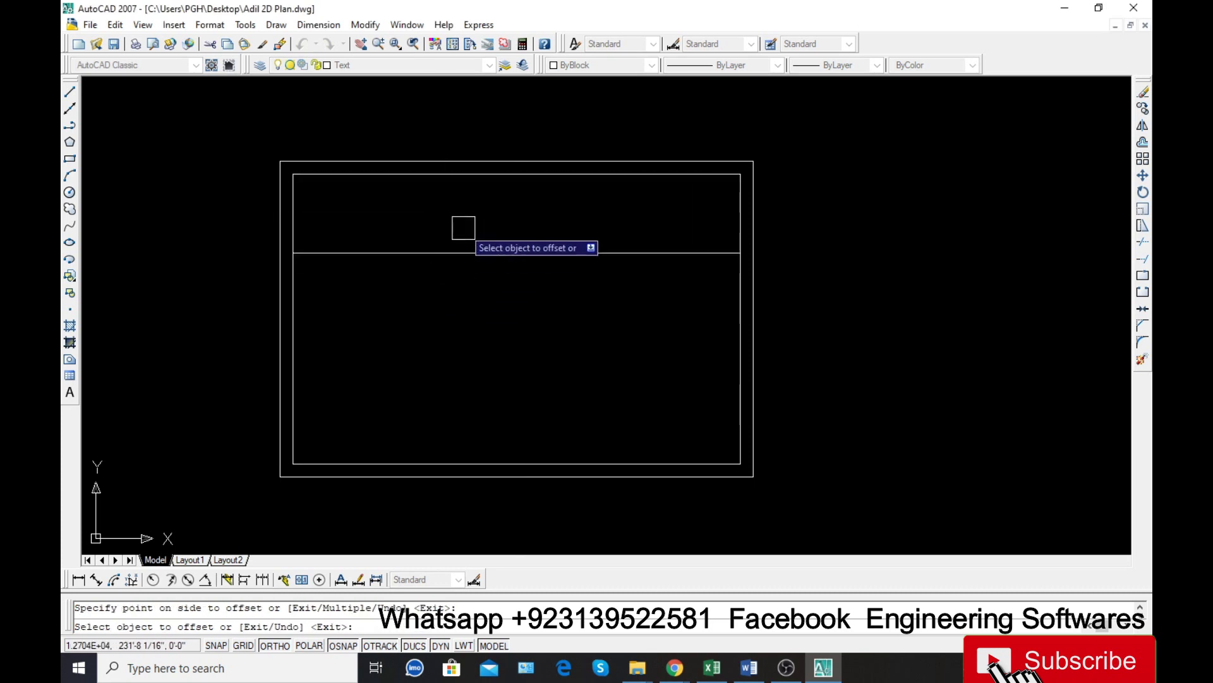
pyautogui.press('Escape')
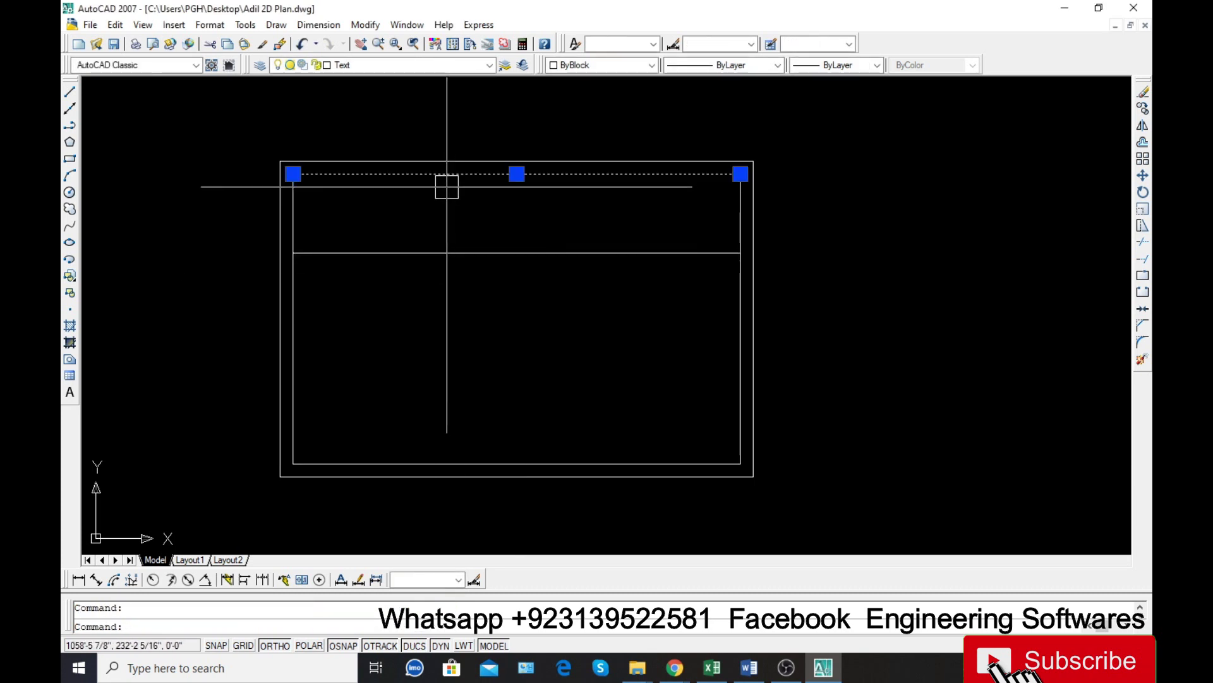
# Erase the window's inner top edge and undo the erasure.
pyautogui.press('Delete')
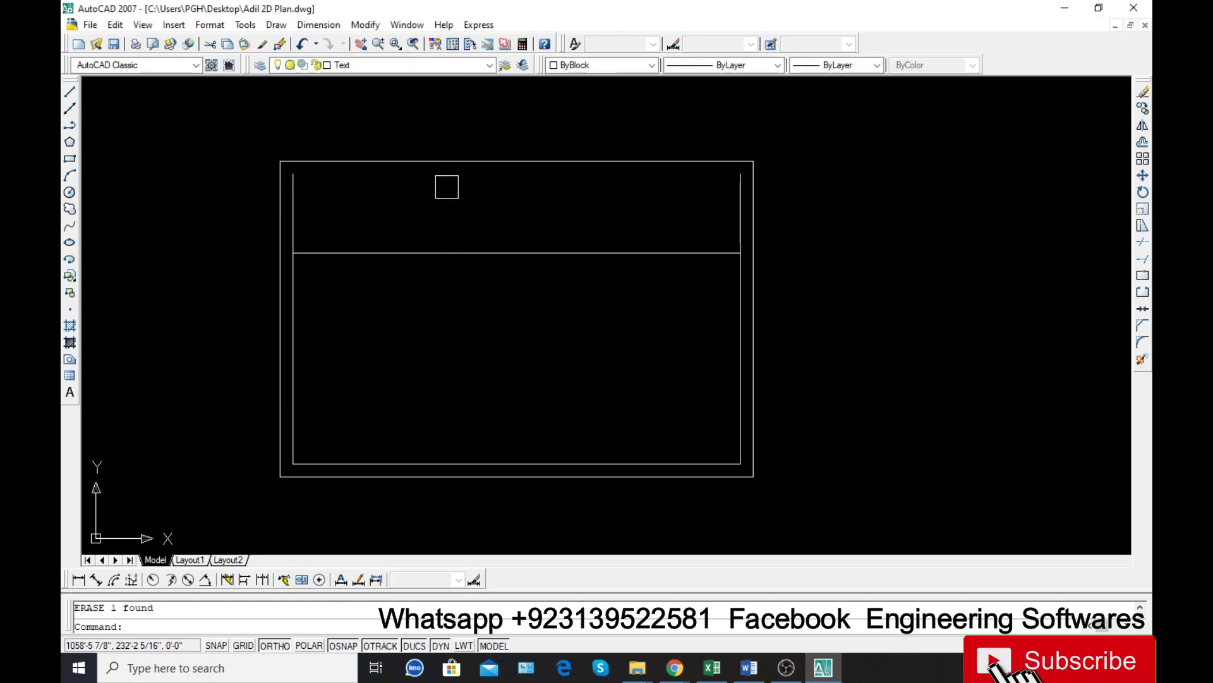
pyautogui.hotkey('ctrl', 'z')
# Offset the window's new horizontal line 2 inches downward to form a crossbar.
pyautogui.press('Return')
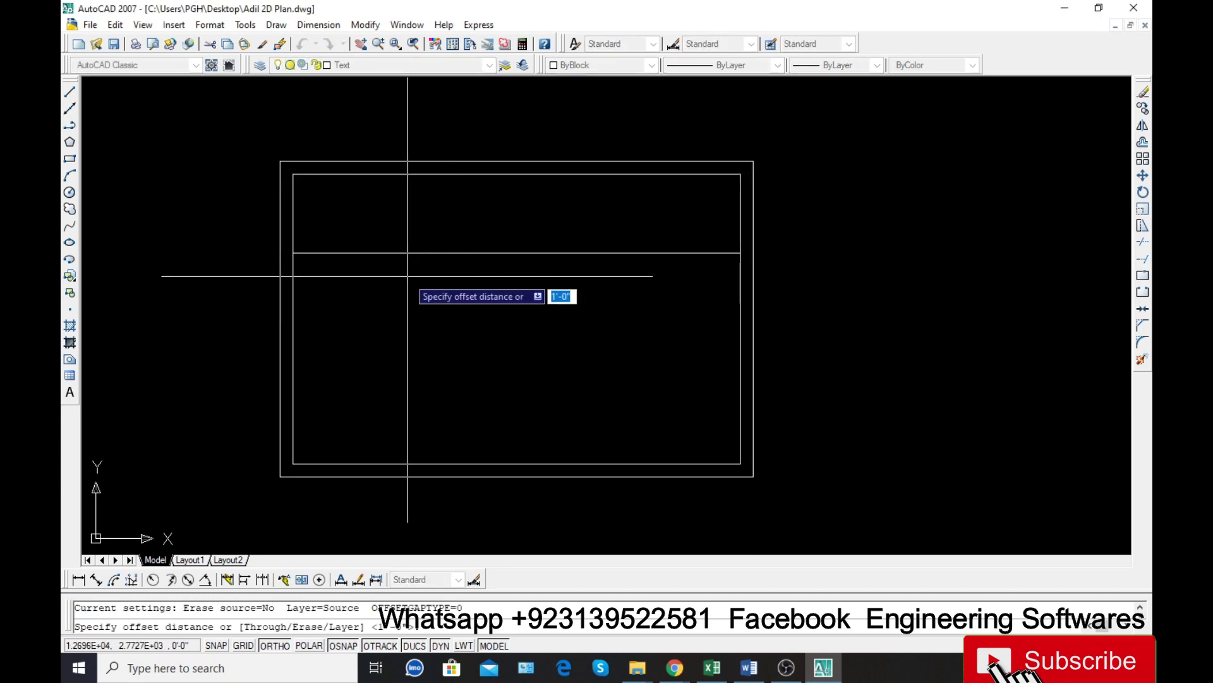
pyautogui.press('Return')
pyautogui.click(420, 253)
pyautogui.click(435, 307)
pyautogui.press('Escape')
pyautogui.write('l')
pyautogui.press('Return')
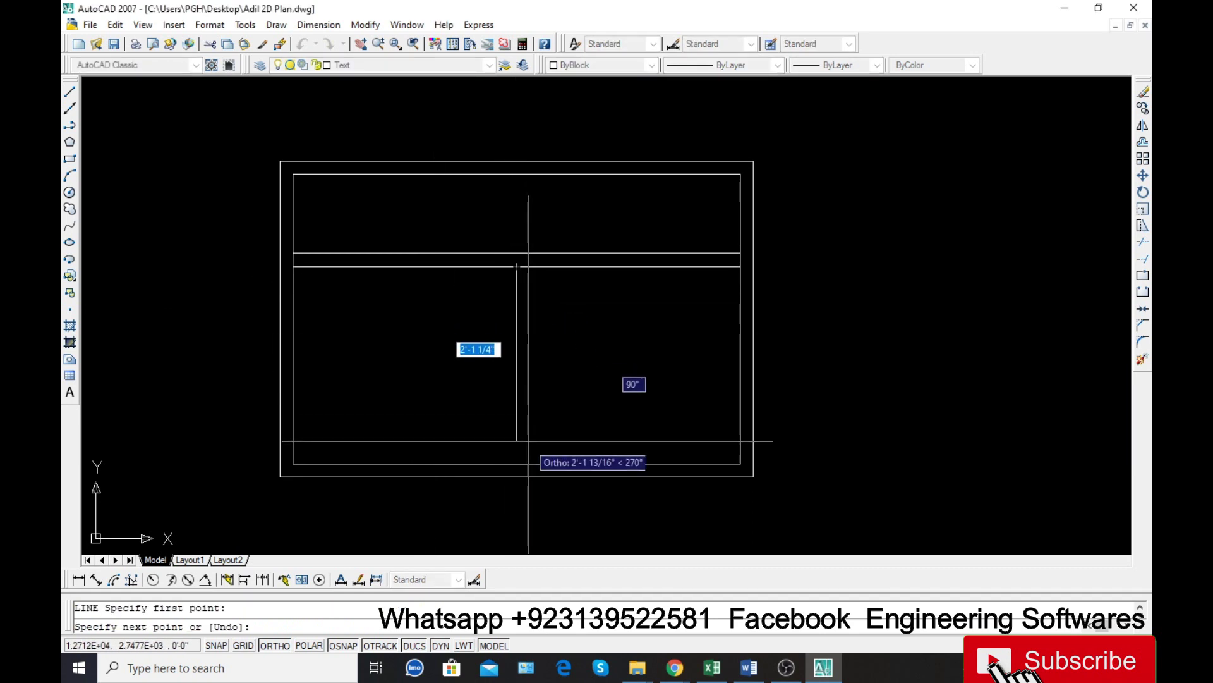
pyautogui.press('Escape')
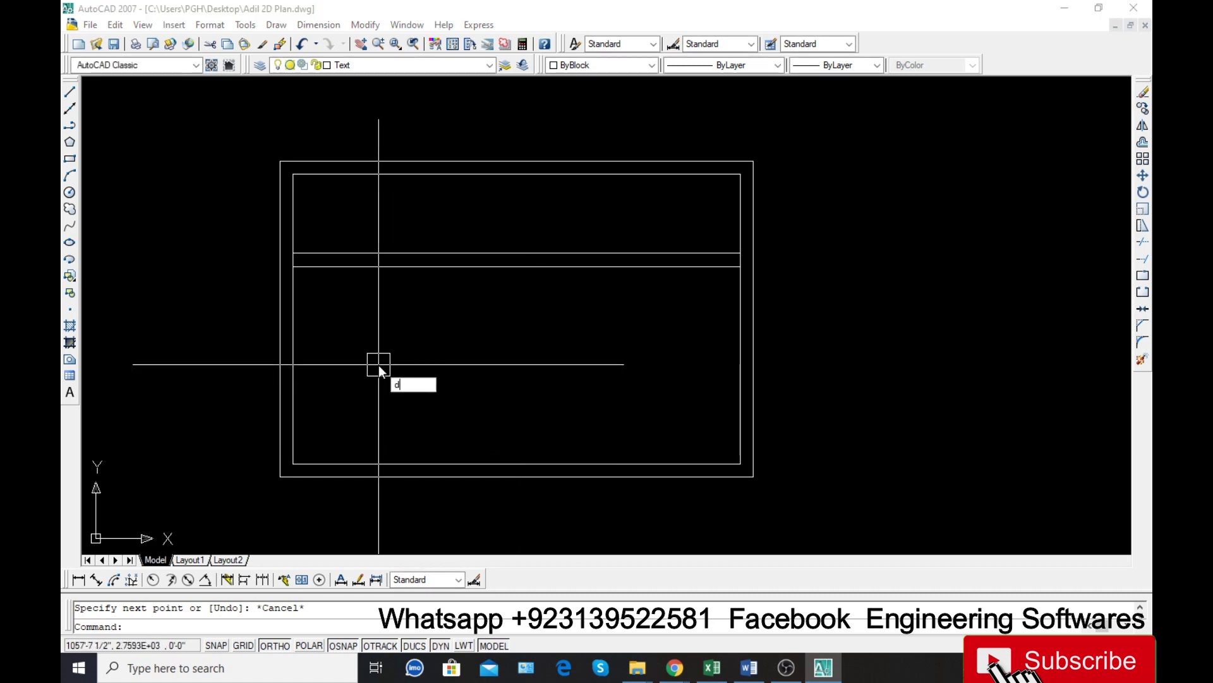
pyautogui.write('dal')
pyautogui.press('Return')
pyautogui.press('Return')
pyautogui.click(392, 266)
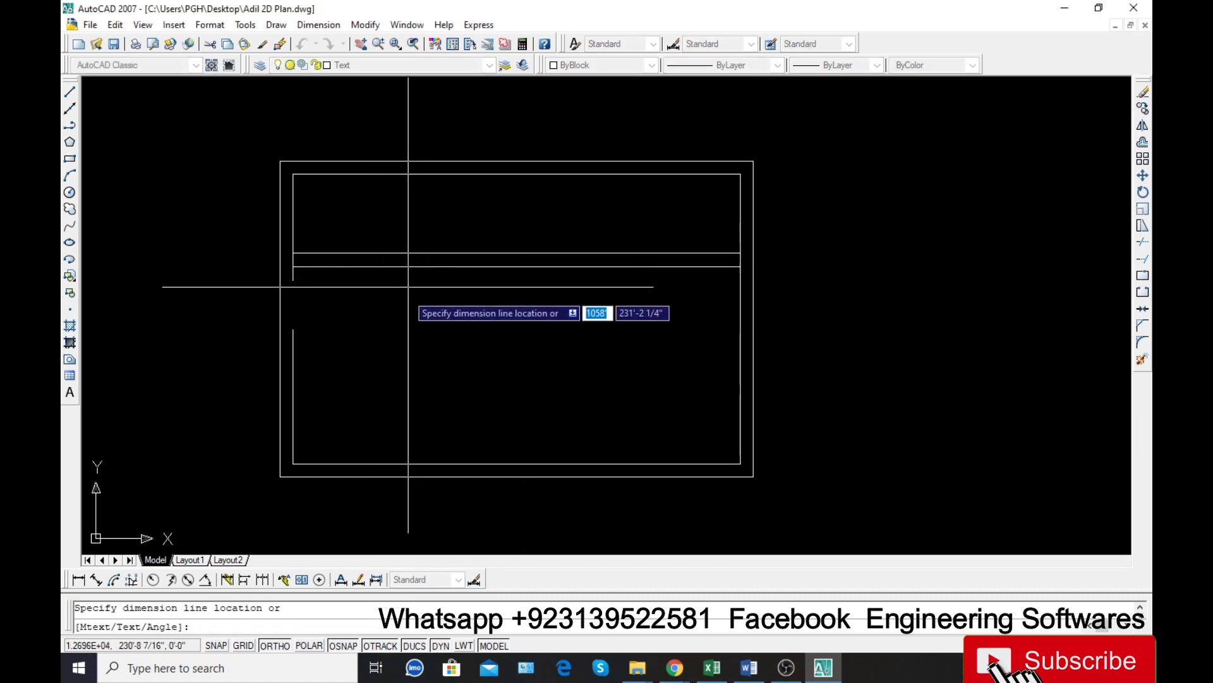
pyautogui.press('Escape')
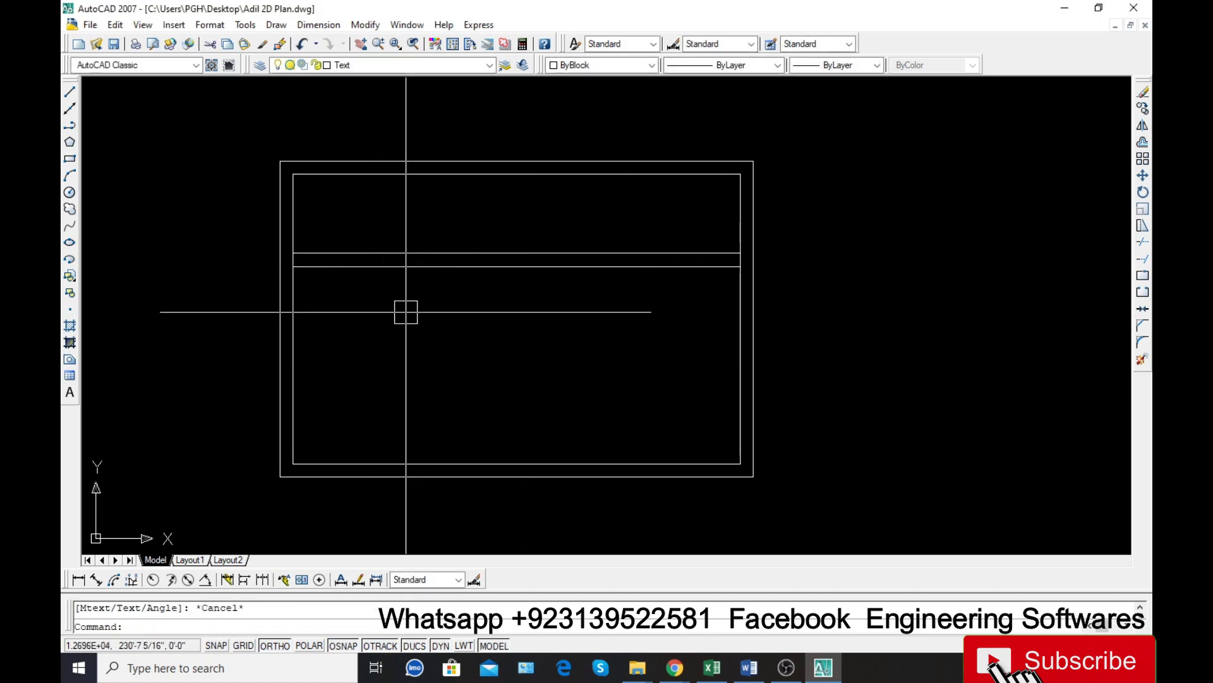
pyautogui.write('o')
pyautogui.press('Return')
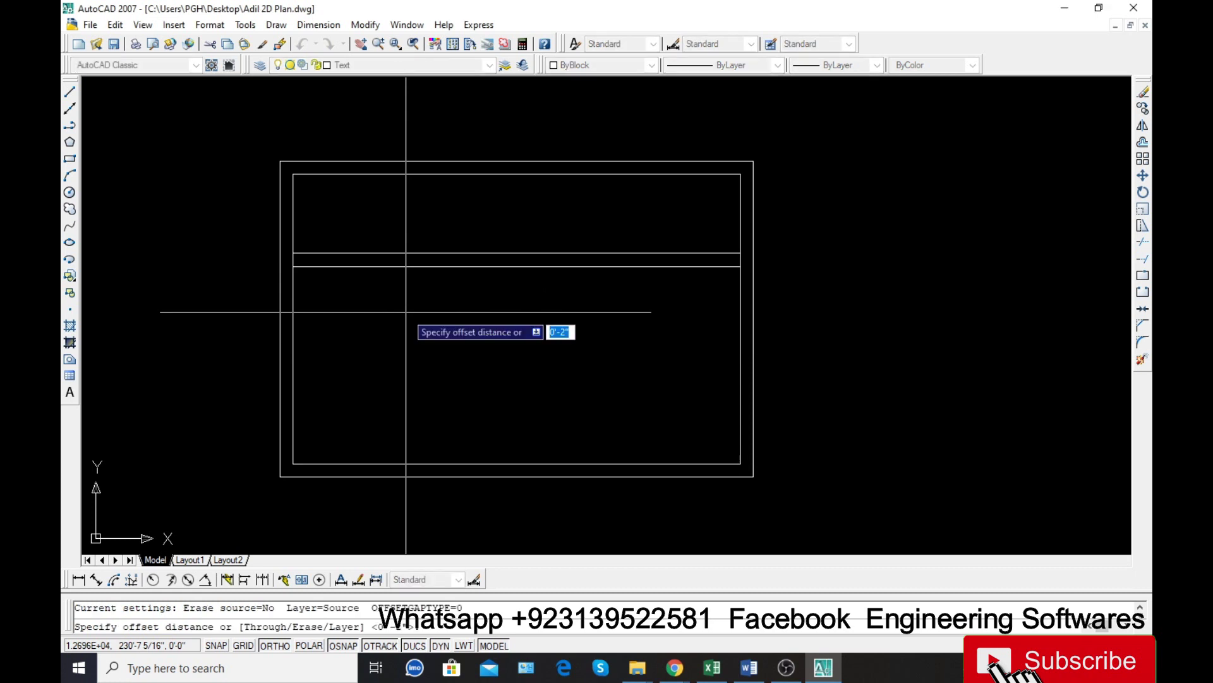
pyautogui.click(516, 266)
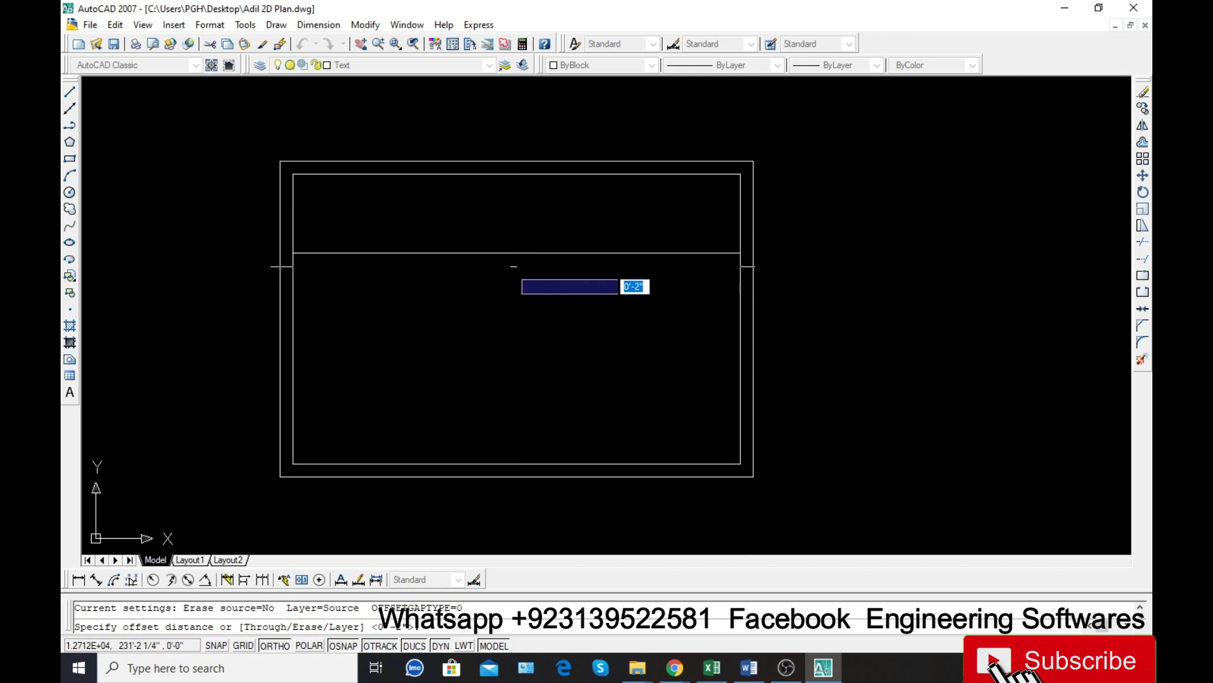
pyautogui.click(516, 465)
pyautogui.press('Escape')
# Draw a vertical line from the midpoint of the crossbar's lower edge down to the window's inner bottom edge.
pyautogui.write('l')
pyautogui.press('Return')
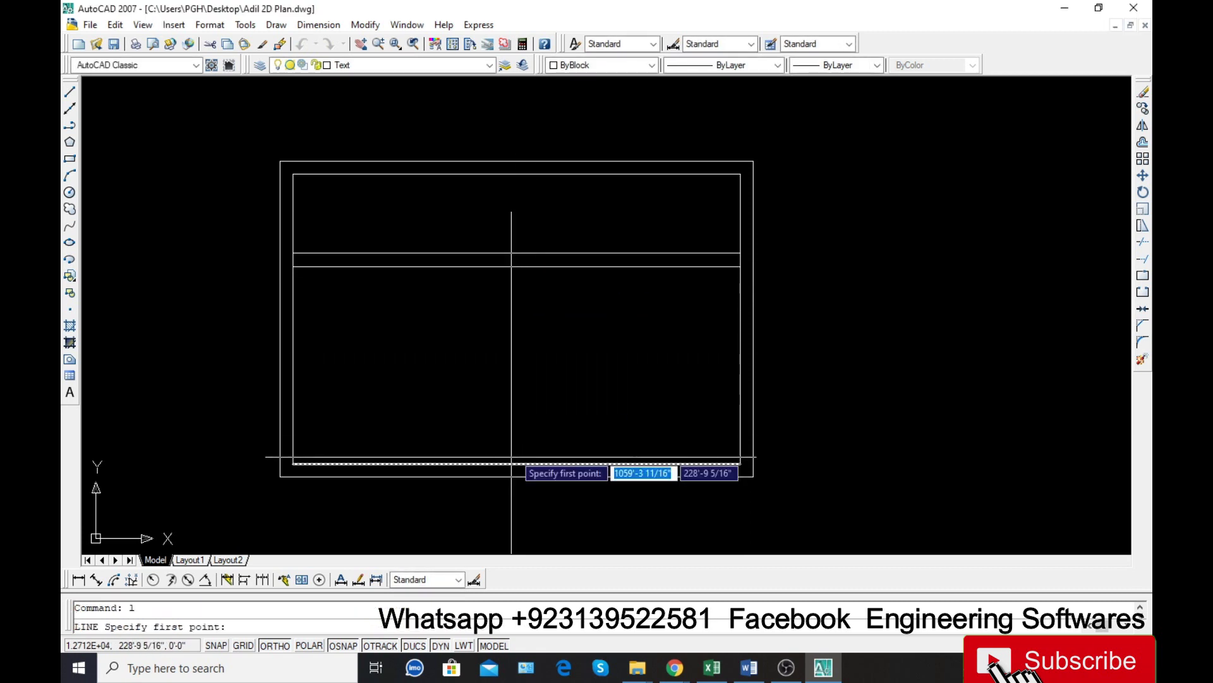
pyautogui.click(517, 267)
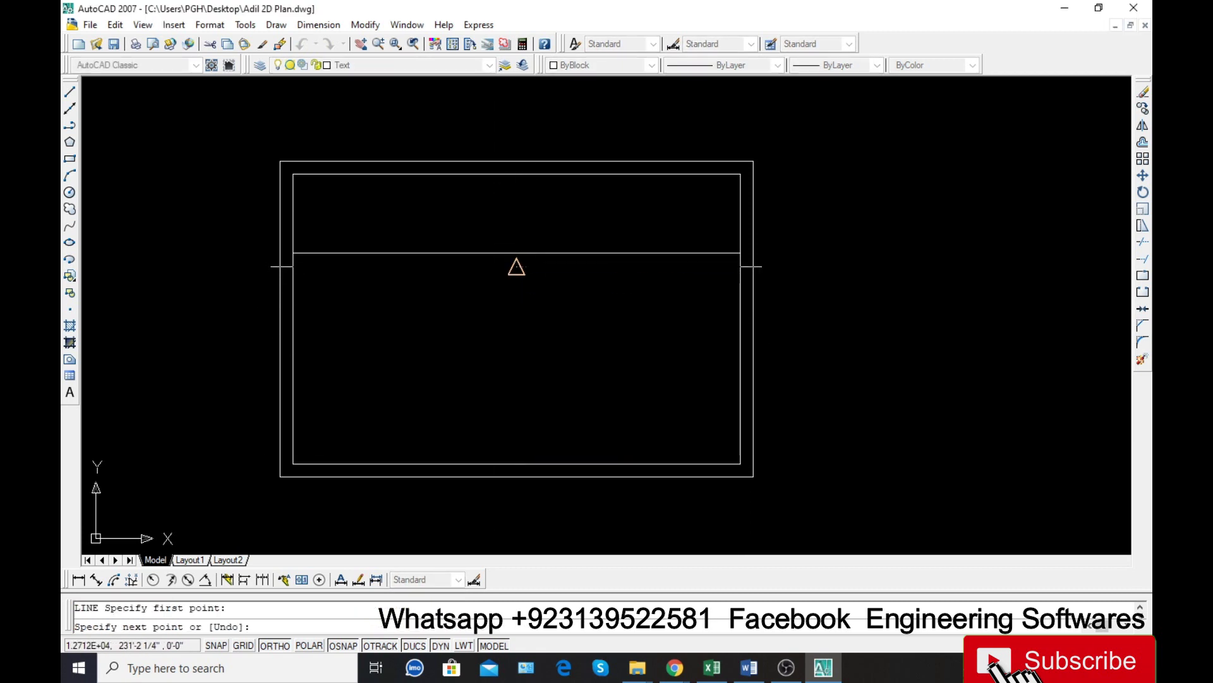
pyautogui.click(516, 465)
pyautogui.press('Escape')
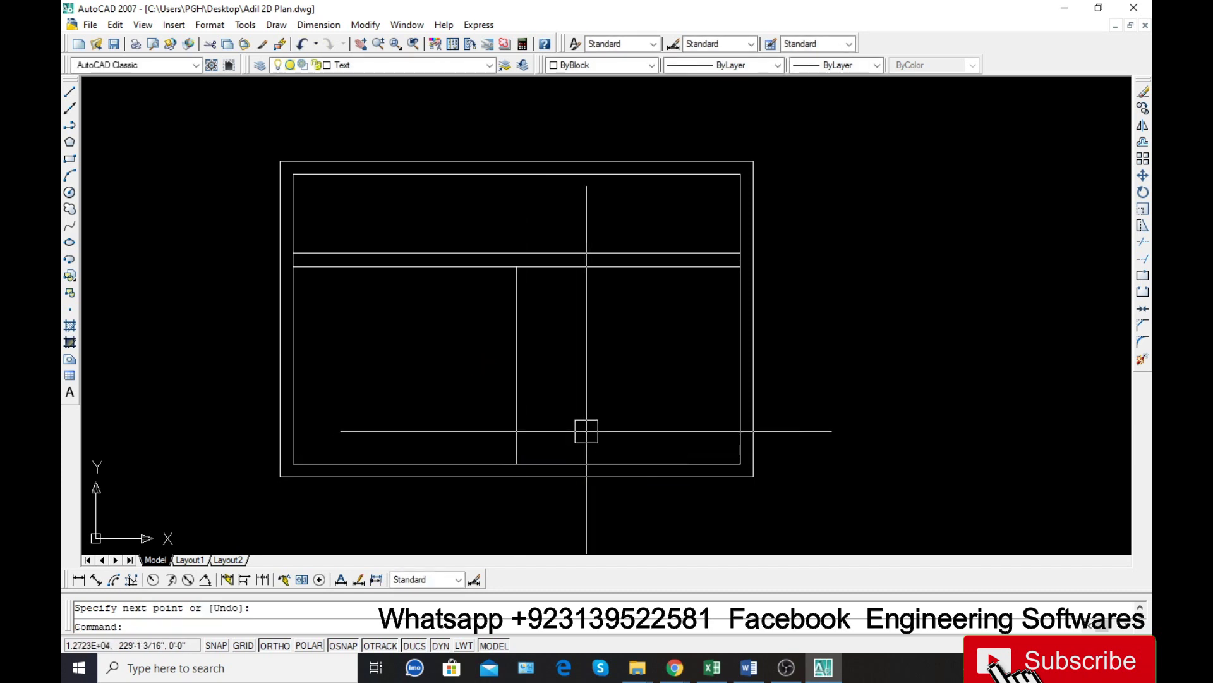
# Offset the window's vertical centre line 1 inch to each side.
pyautogui.write('o')
pyautogui.press('Return')
pyautogui.write('1')
pyautogui.press('Return')
pyautogui.click(526, 381)
pyautogui.click(399, 345)
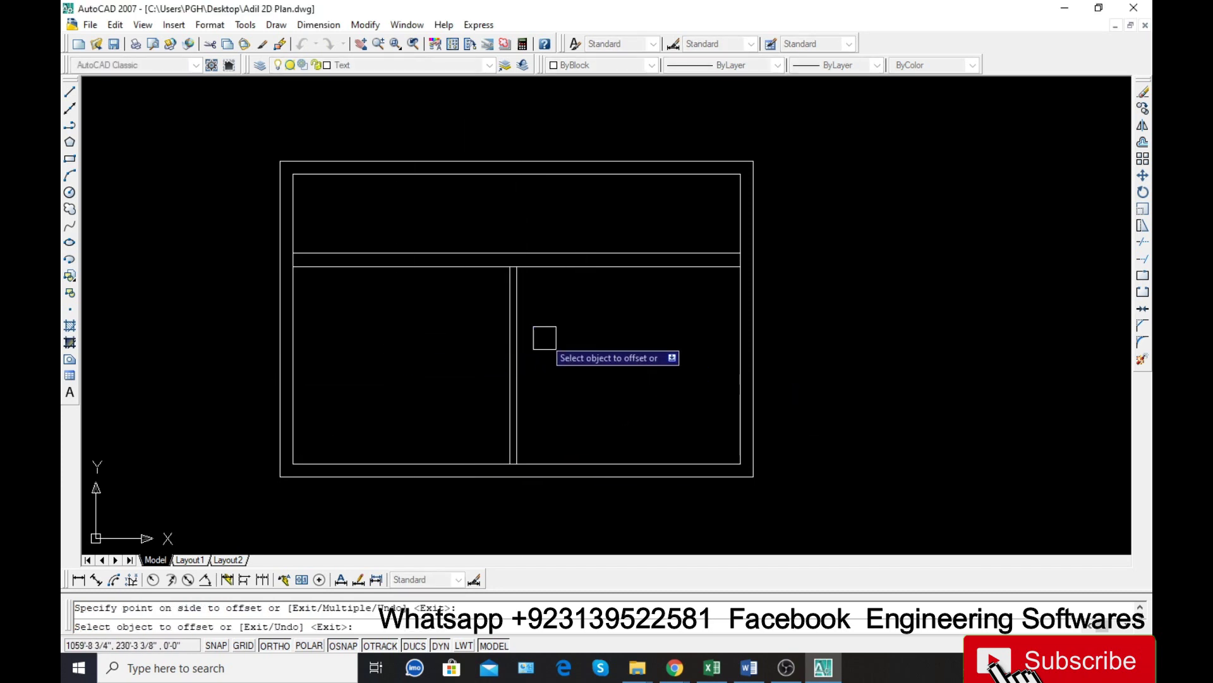
pyautogui.click(510, 346)
pyautogui.click(496, 354)
pyautogui.press('Escape')
# Erase the original centre line between the two offset vertical lines.
pyautogui.scroll(4, 515, 363)
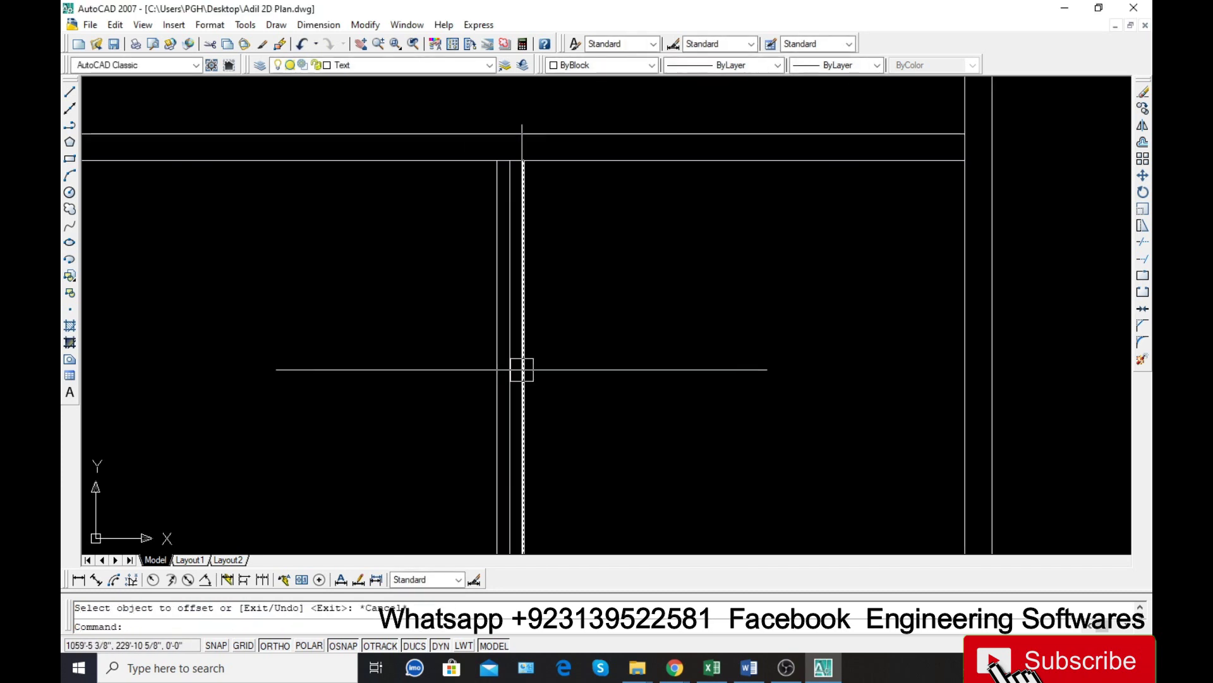
pyautogui.write('e')
pyautogui.press('Return')
pyautogui.scroll(-3, 511, 363)
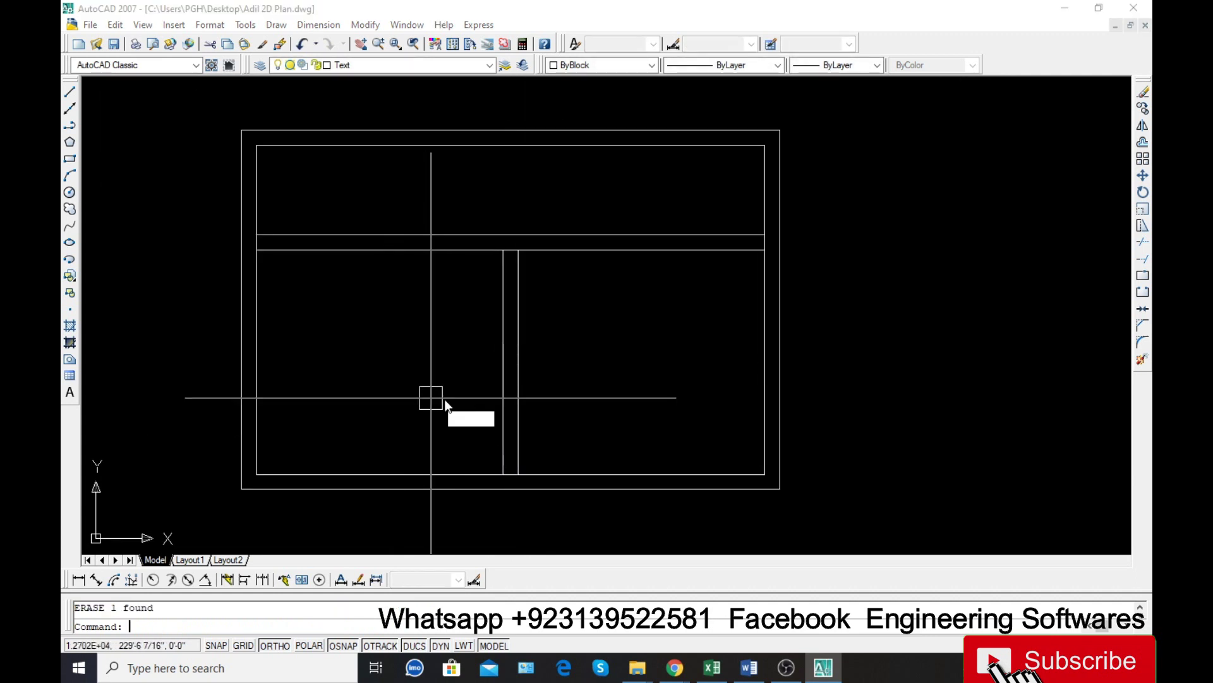
# Trim the crossbar's lower edge and the window's inner bottom edge between the two central vertical lines.
pyautogui.write('tr')
pyautogui.press('Return')
pyautogui.press('Return')
pyautogui.scroll(3, 500, 259)
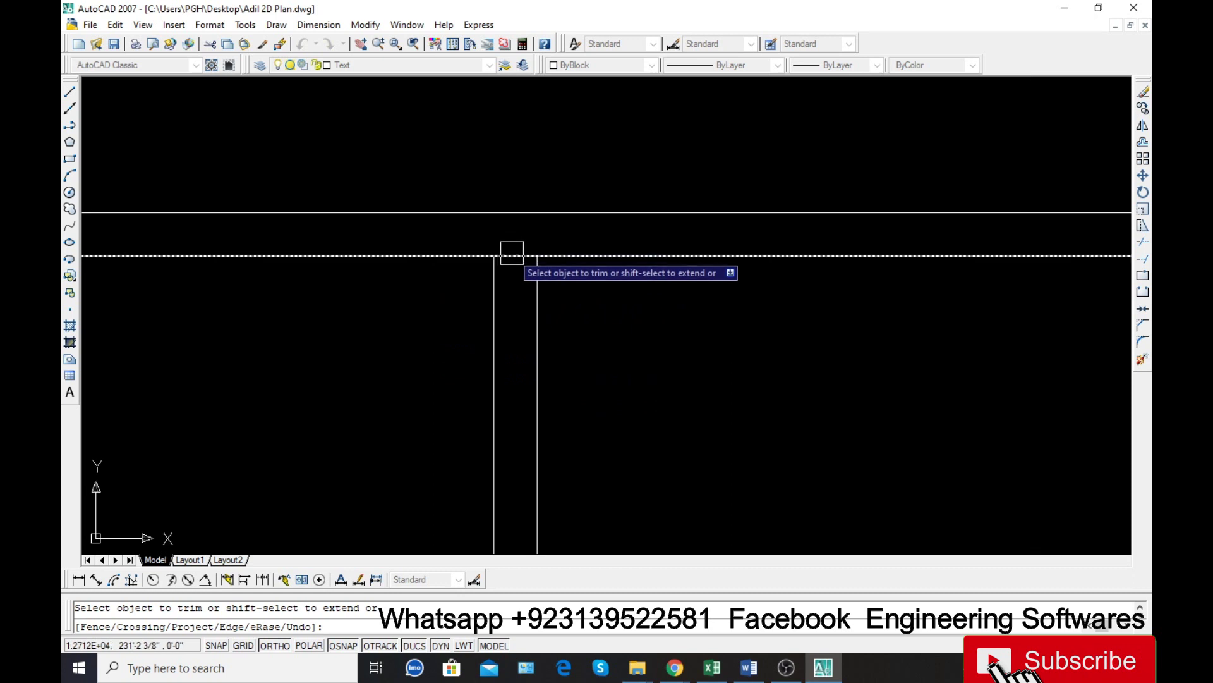
pyautogui.scroll(-5, 500, 261)
pyautogui.scroll(6, 499, 370)
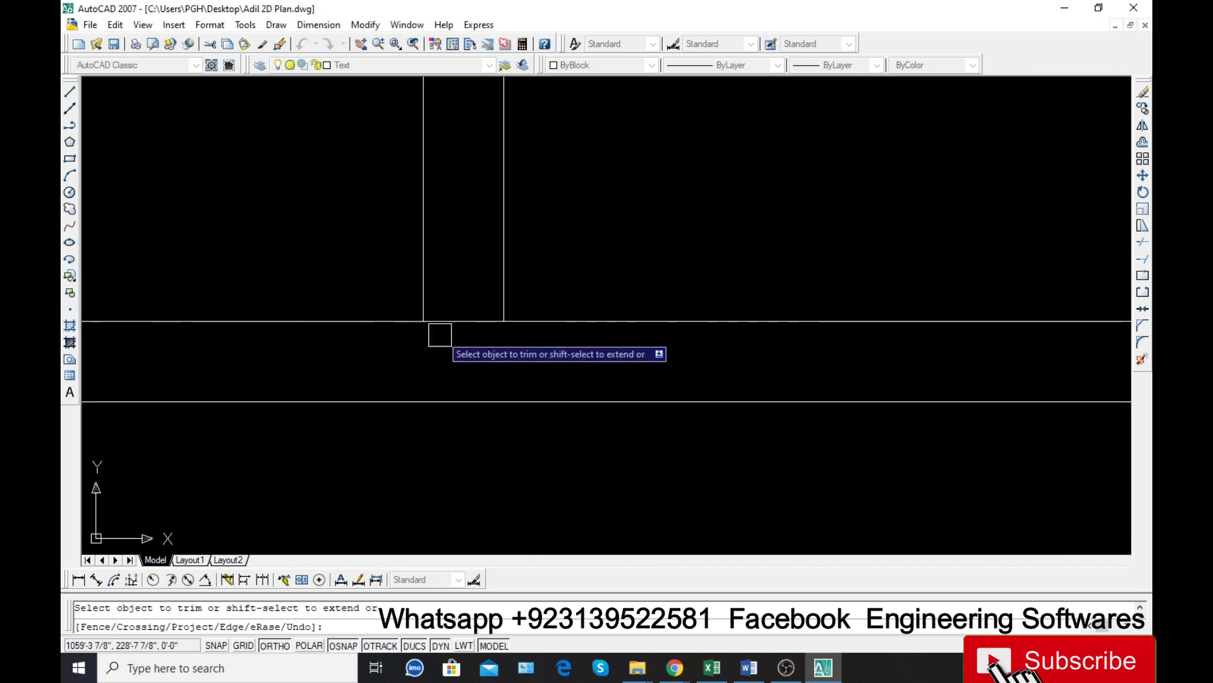
pyautogui.scroll(-6, 436, 398)
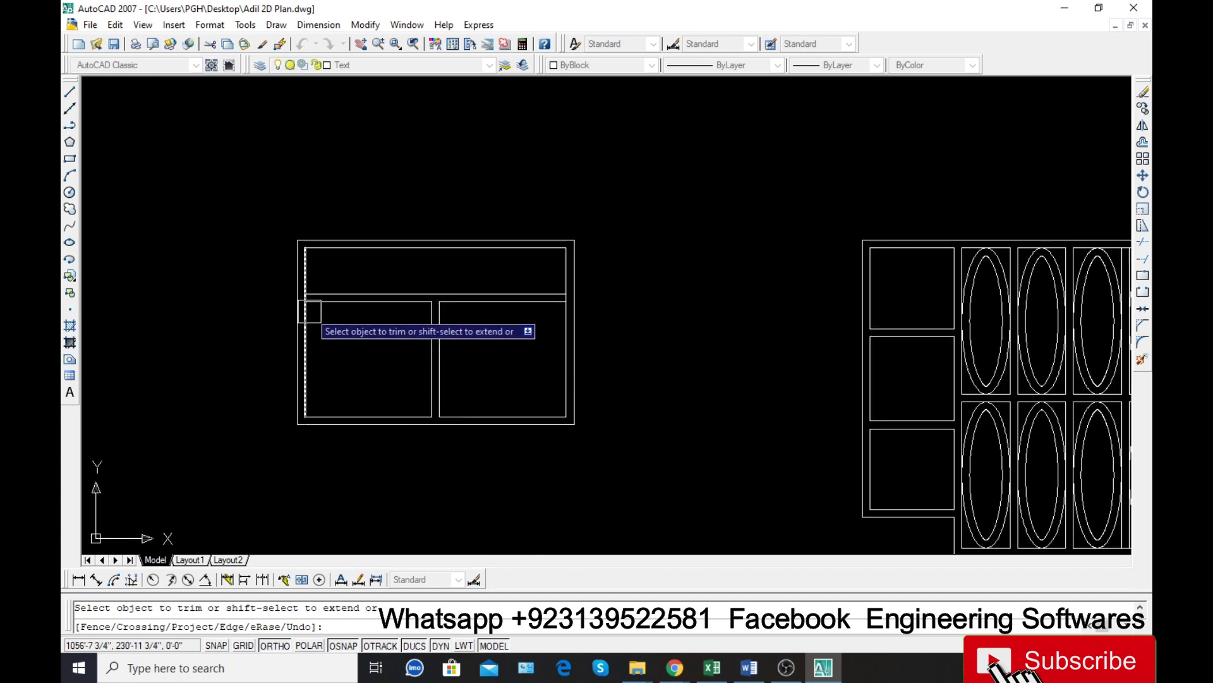
# Trim the window's inner side edges across both ends of the crossbar to separate the upper and lower panes.
pyautogui.scroll(2, 304, 288)
pyautogui.scroll(2, 304, 288)
pyautogui.scroll(-3, 282, 320)
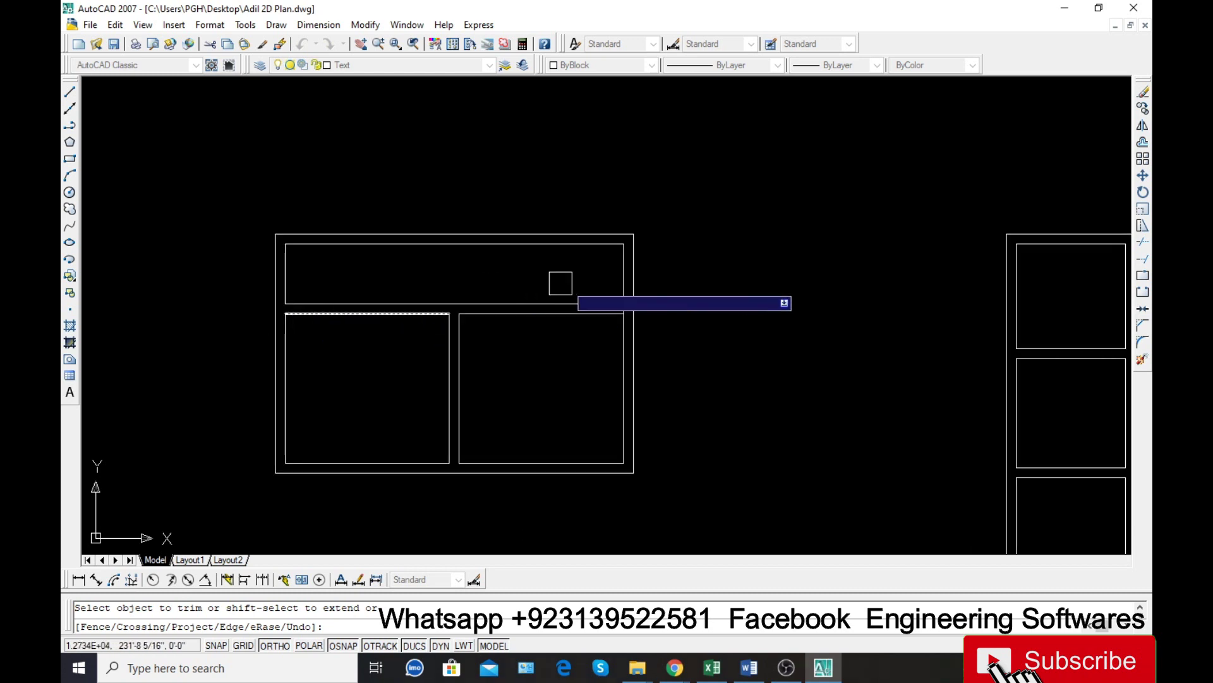
pyautogui.scroll(3, 653, 314)
pyautogui.scroll(3, 628, 328)
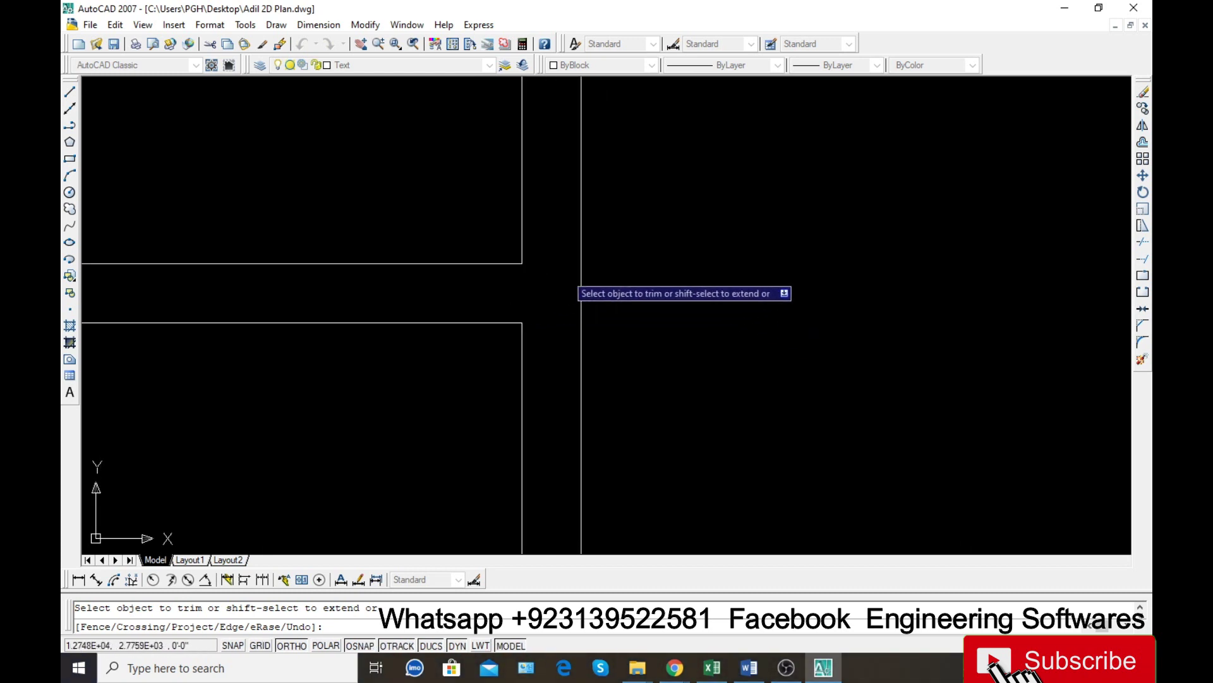
pyautogui.scroll(-4, 625, 282)
pyautogui.scroll(2, 389, 365)
pyautogui.press('Escape')
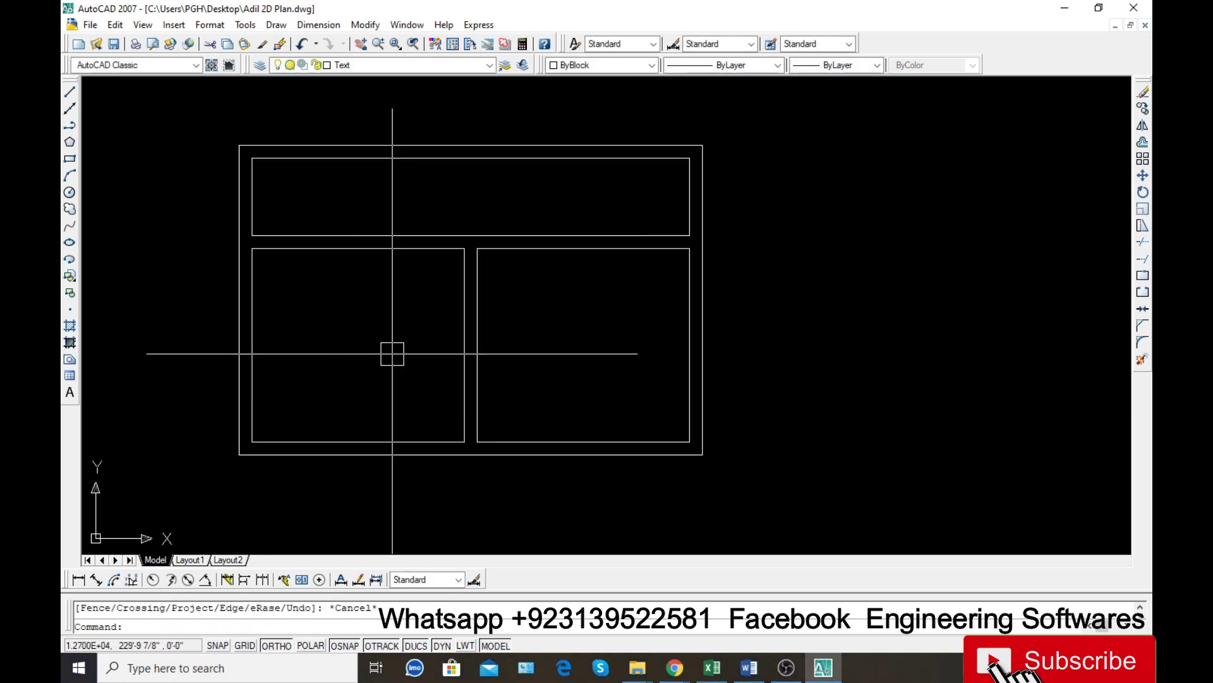
# Draw a vertical line from the midpoint of the left lower pane's top edge down to its bottom edge.
pyautogui.write('l')
pyautogui.press('Return')
pyautogui.click(358, 248)
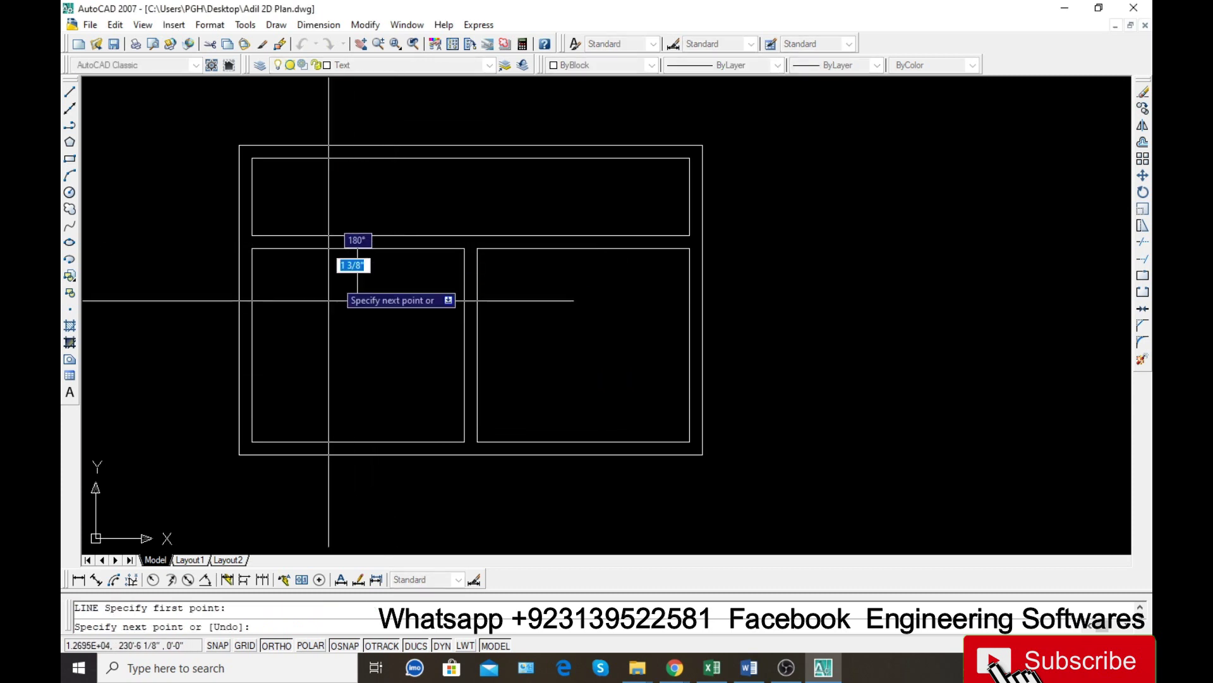
pyautogui.click(357, 441)
pyautogui.press('Return')
# Draw a vertical line from the midpoint of the right lower pane's top edge down to the window's outer bottom edge.
pyautogui.press('Return')
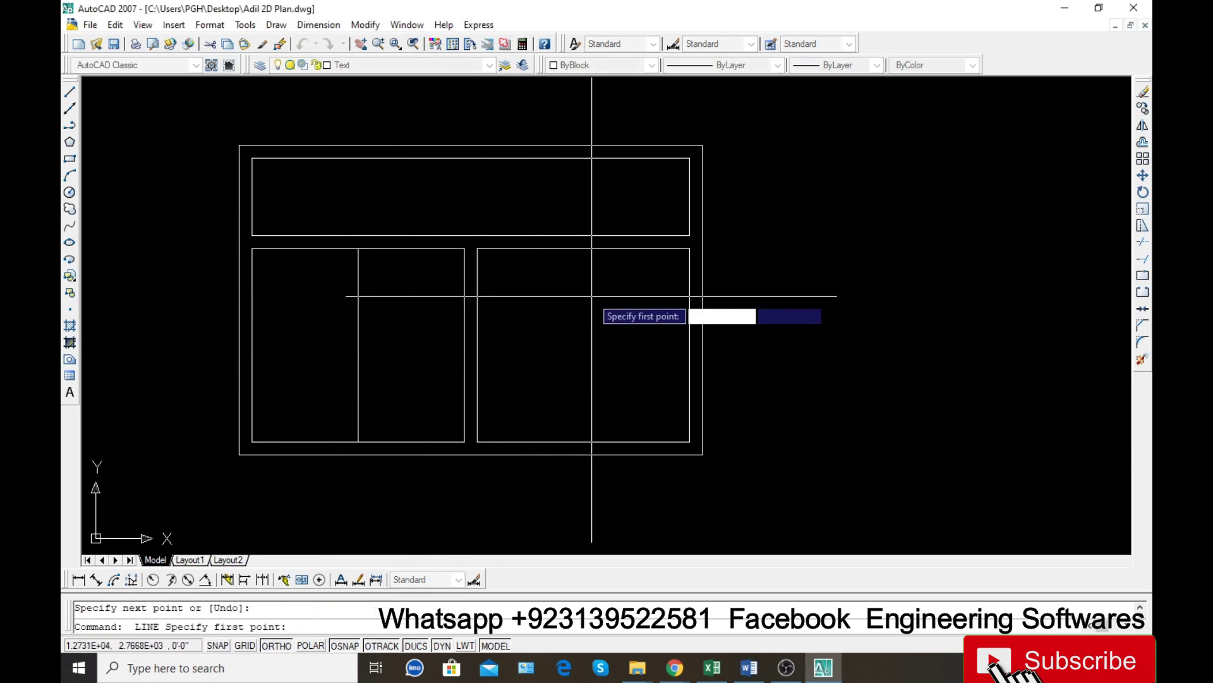
pyautogui.click(583, 249)
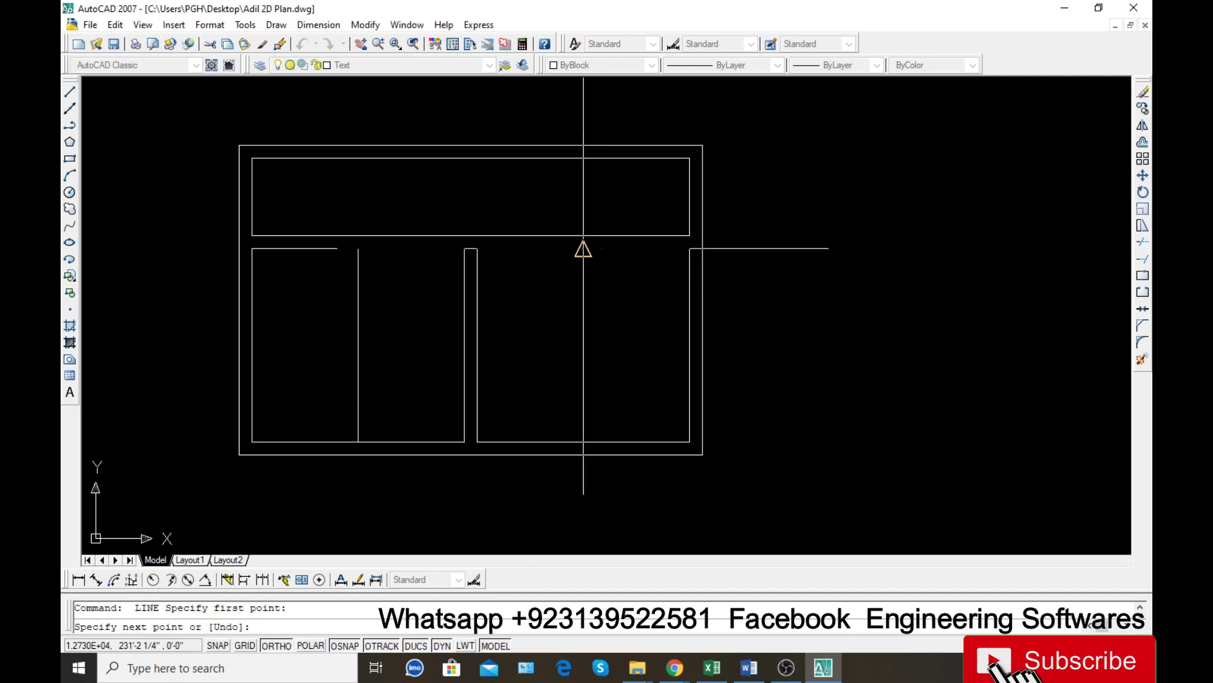
pyautogui.click(583, 452)
pyautogui.press('Return')
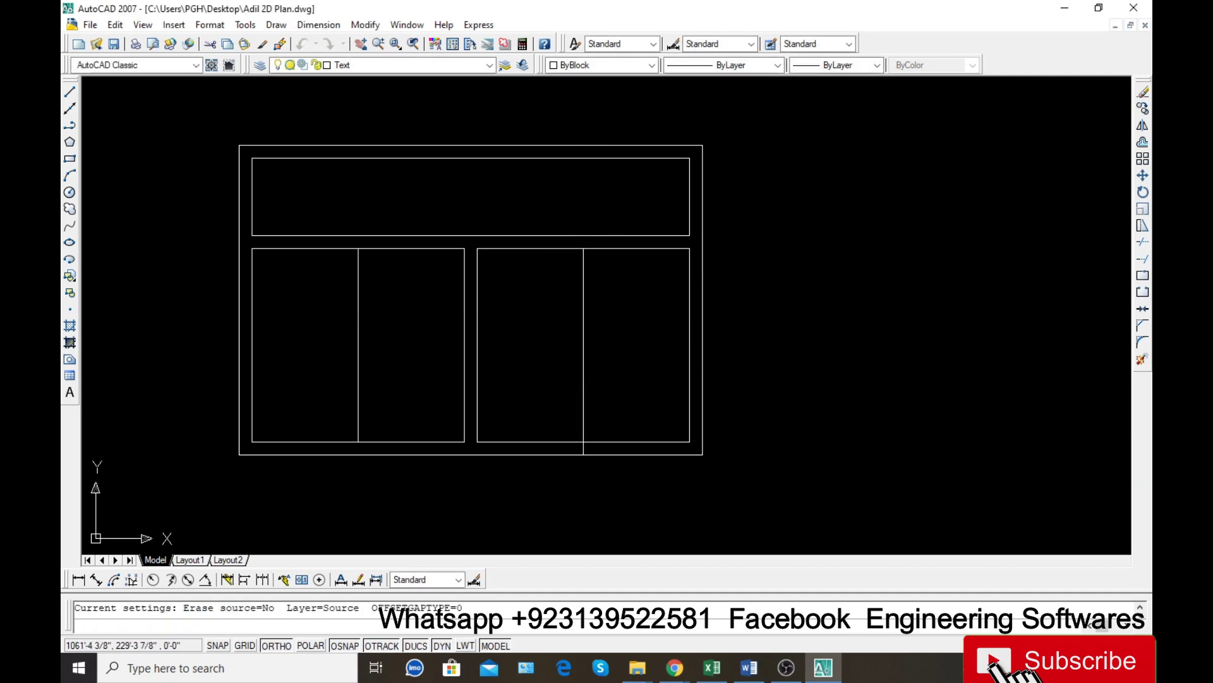
# Offset the vertical centre lines of both lower panes 1 inch to each side.
pyautogui.press('Return')
pyautogui.click(588, 332)
pyautogui.click(519, 330)
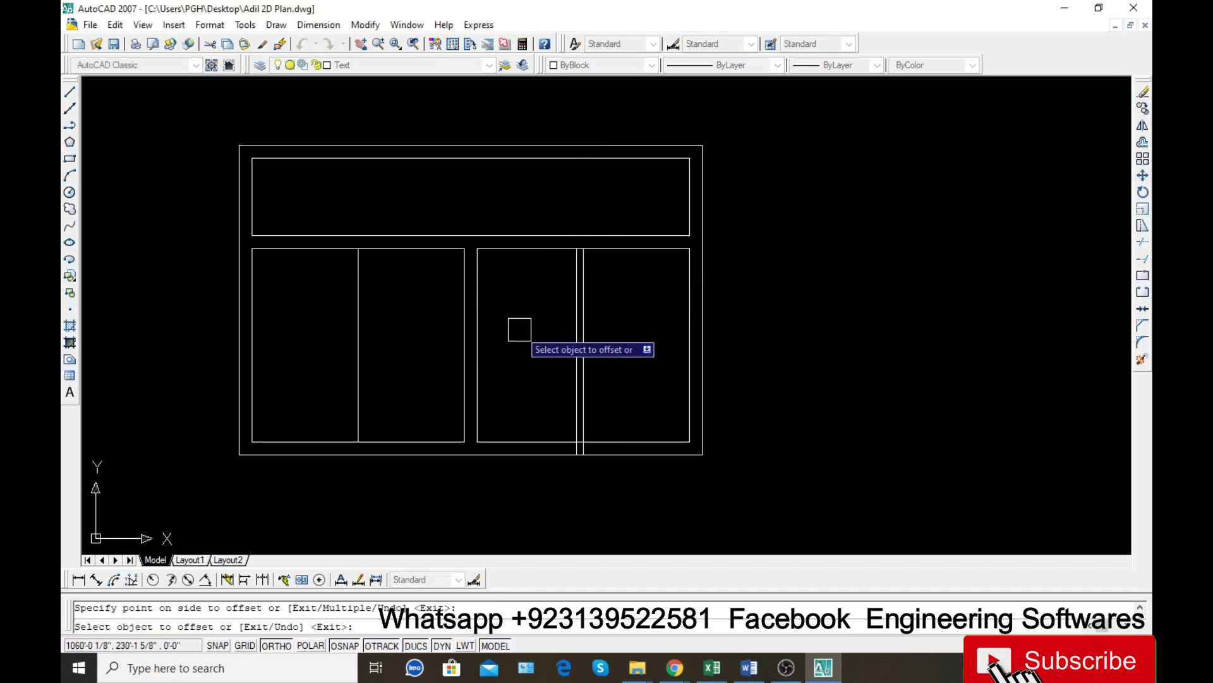
pyautogui.click(583, 331)
pyautogui.click(618, 339)
pyautogui.click(358, 366)
pyautogui.click(345, 372)
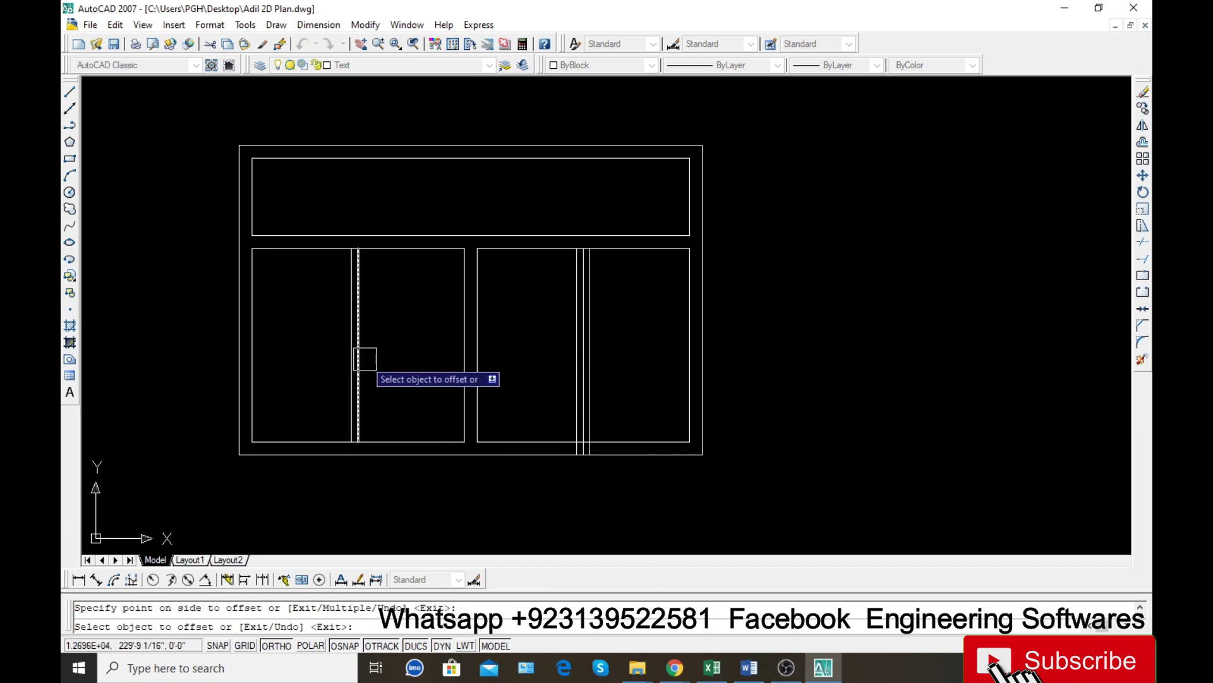
pyautogui.click(365, 359)
pyautogui.click(550, 379)
pyautogui.press('Escape')
# Erase the original centre lines between the offset lines in both lower panes.
pyautogui.scroll(5, 425, 455)
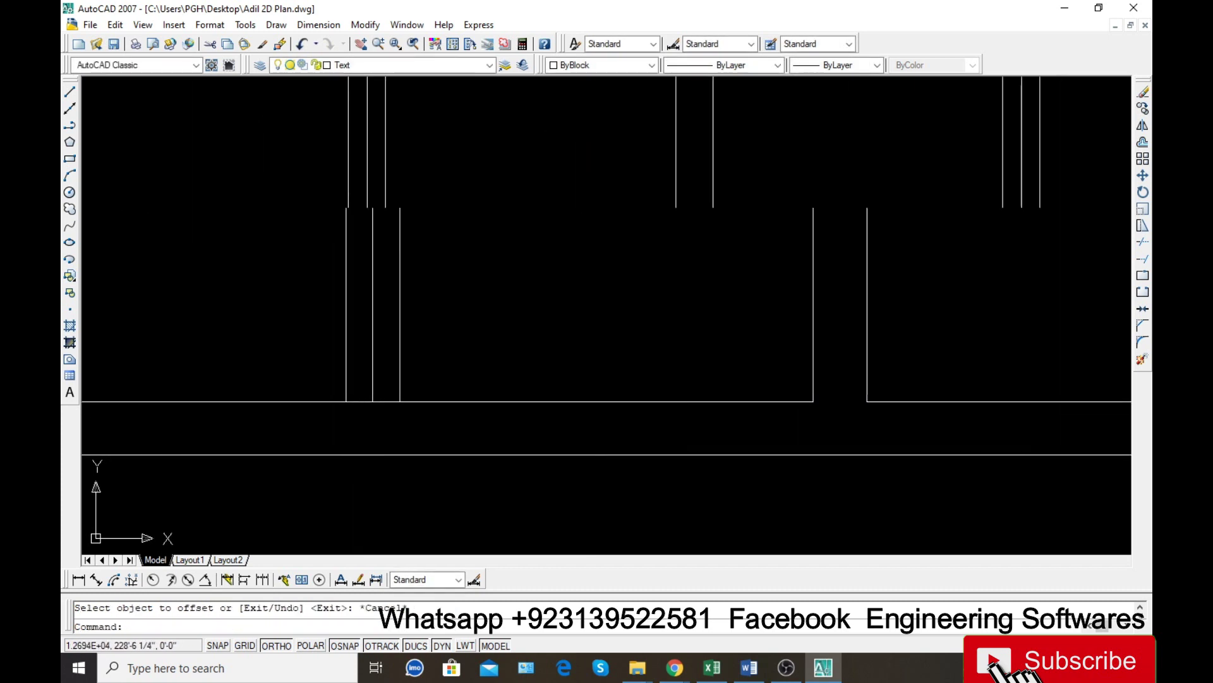
pyautogui.click(381, 368)
pyautogui.scroll(-5, 381, 367)
pyautogui.scroll(5, 612, 384)
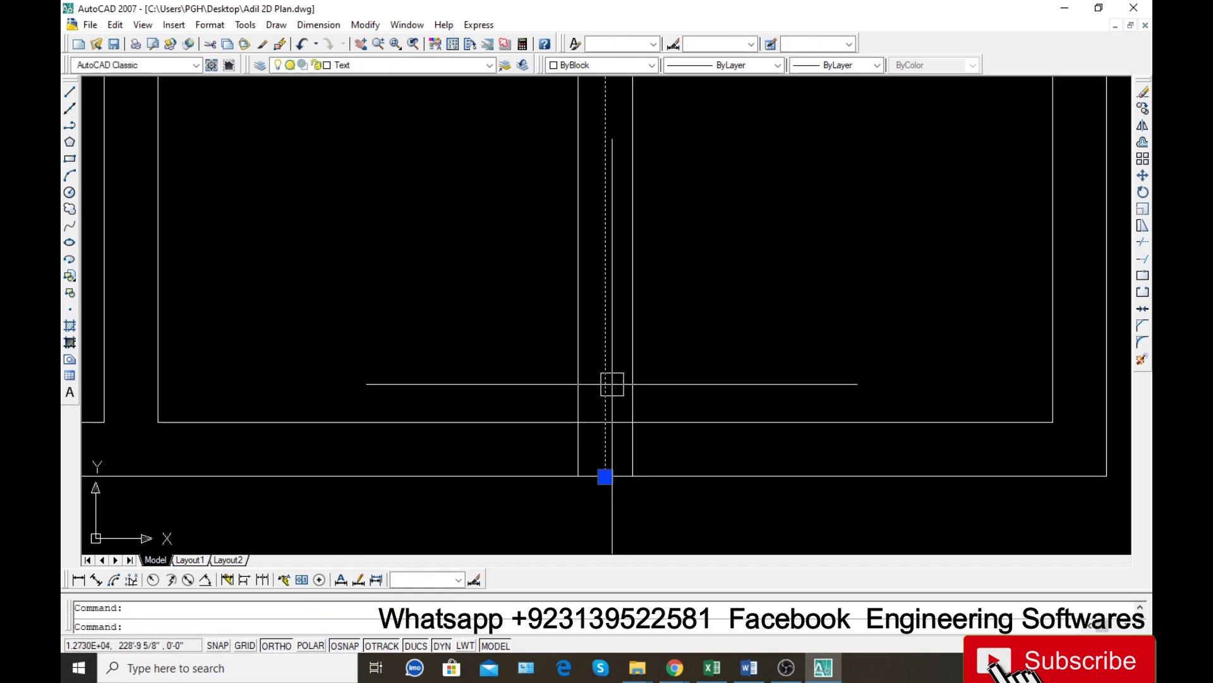
# Trim the right mullion's lines below the inner bottom edge and the piece of that edge between them.
pyautogui.write('tr')
pyautogui.press('Return')
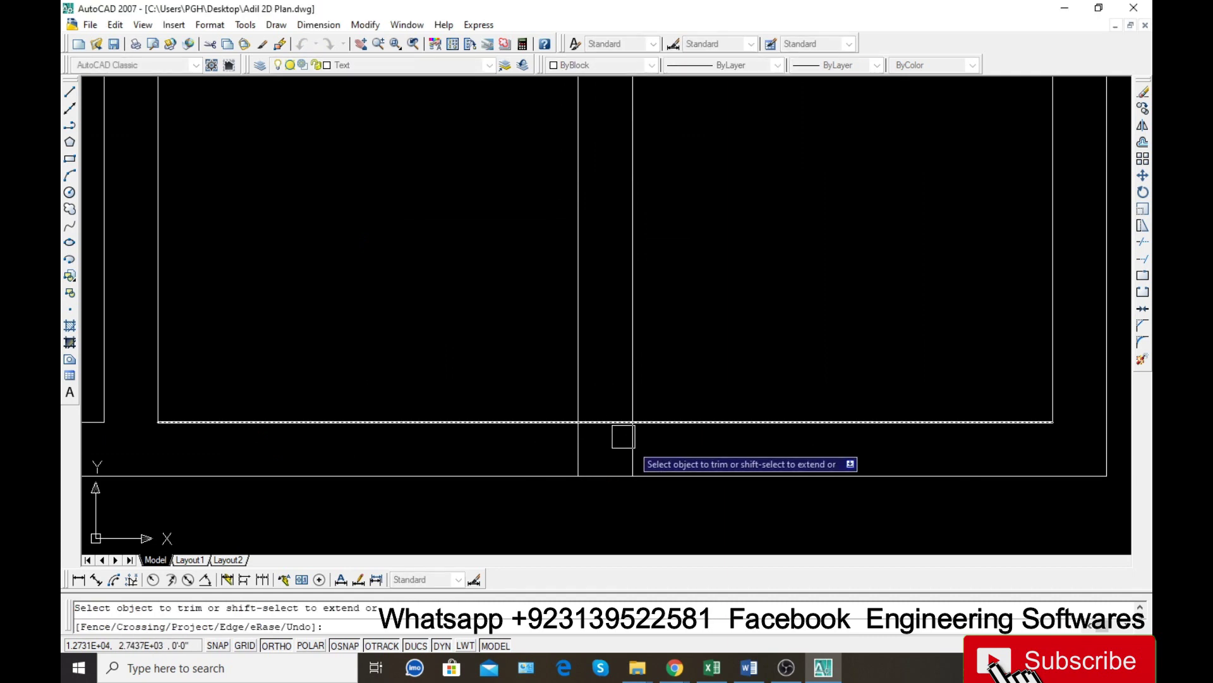
pyautogui.click(658, 454)
pyautogui.click(616, 459)
pyautogui.scroll(-6, 629, 487)
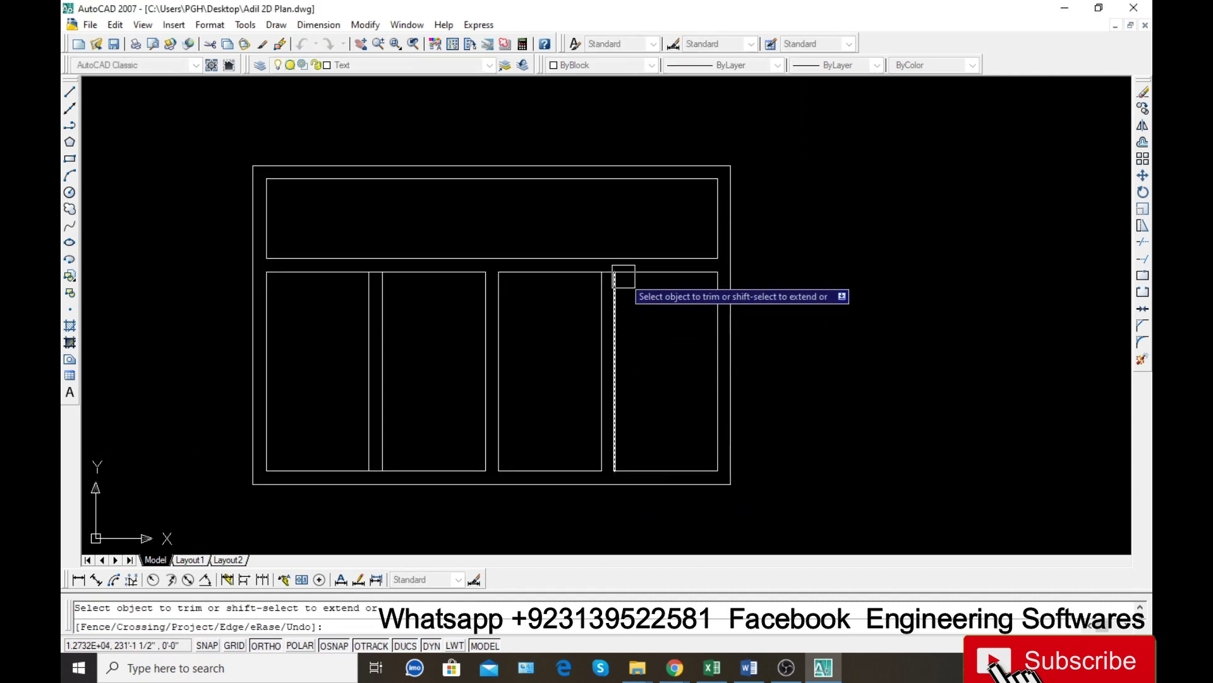
# Trim the lower panes' top edges inside both side mullions and the bottom edge inside the left mullion.
pyautogui.scroll(5, 617, 270)
pyautogui.scroll(-3, 657, 322)
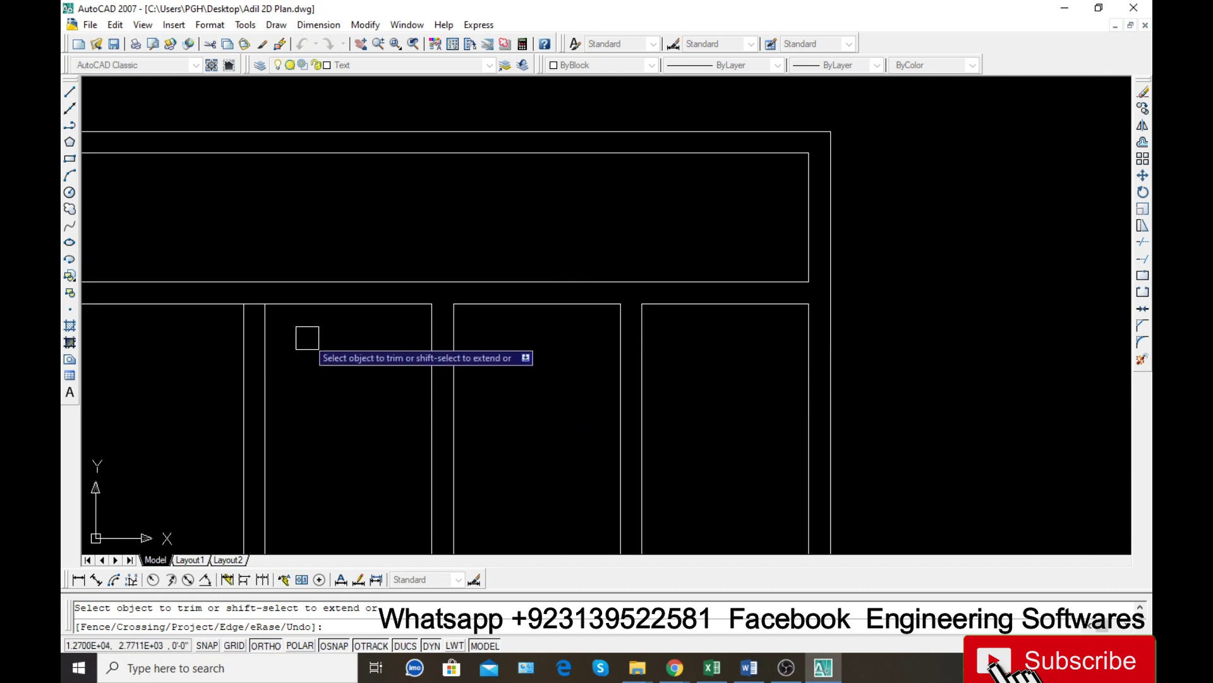
pyautogui.scroll(3, 253, 290)
pyautogui.scroll(-4, 339, 445)
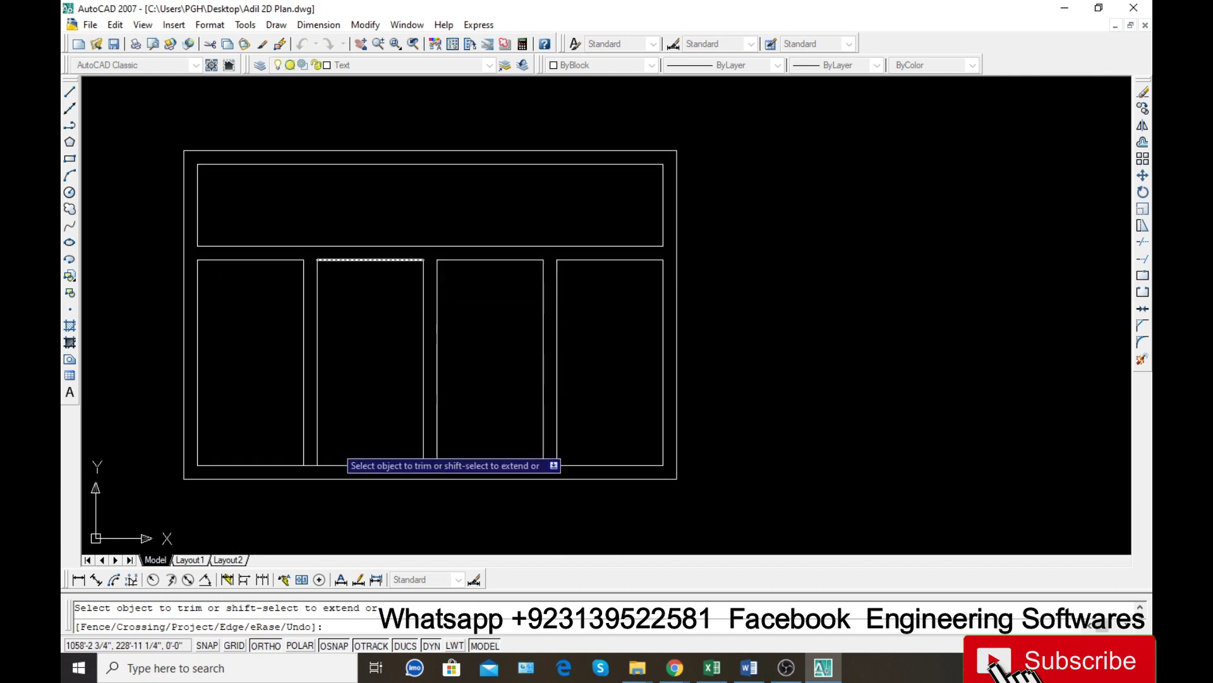
pyautogui.scroll(4, 305, 470)
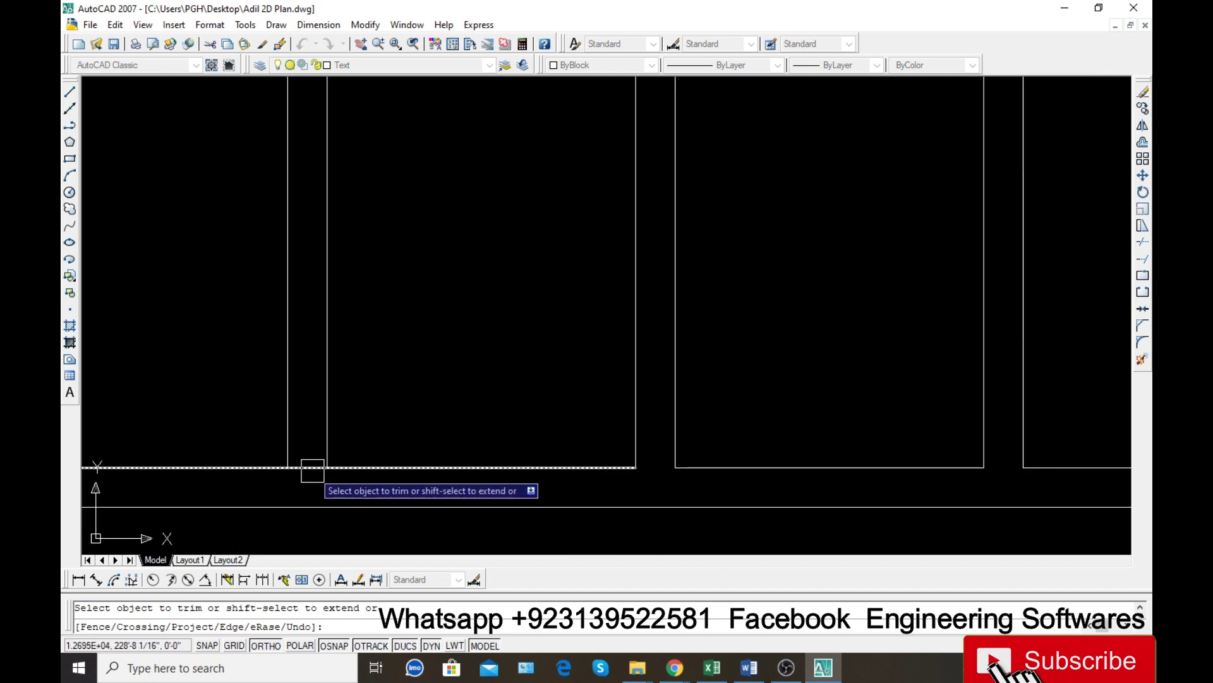
pyautogui.scroll(-3, 288, 468)
pyautogui.press('Escape')
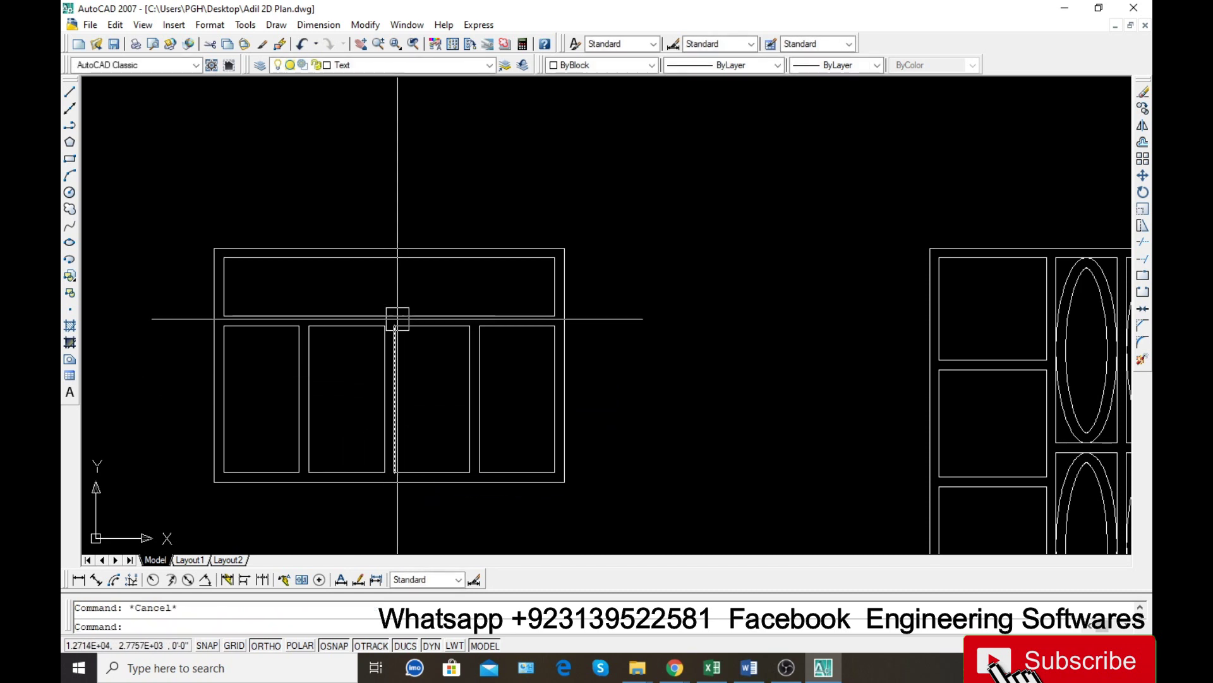
# Extend the two central mullion lines up through the crossbar to the window's inner top edge.
pyautogui.write('ex')
pyautogui.press('Return')
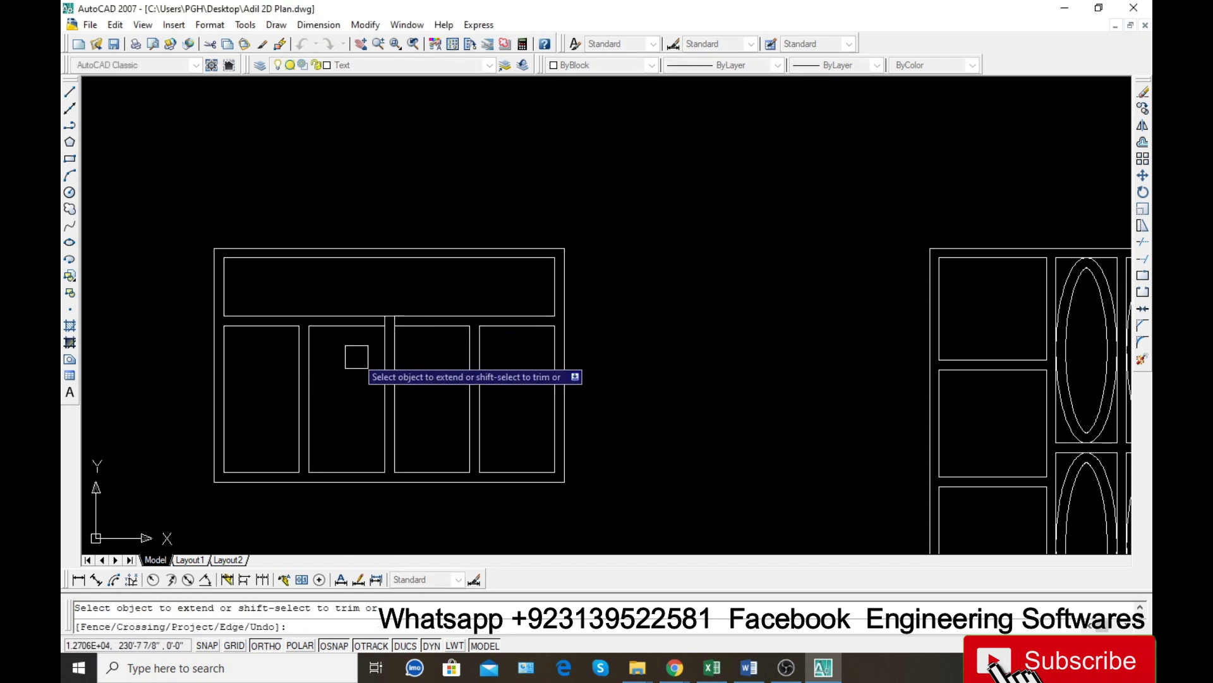
pyautogui.click(385, 354)
pyautogui.click(395, 354)
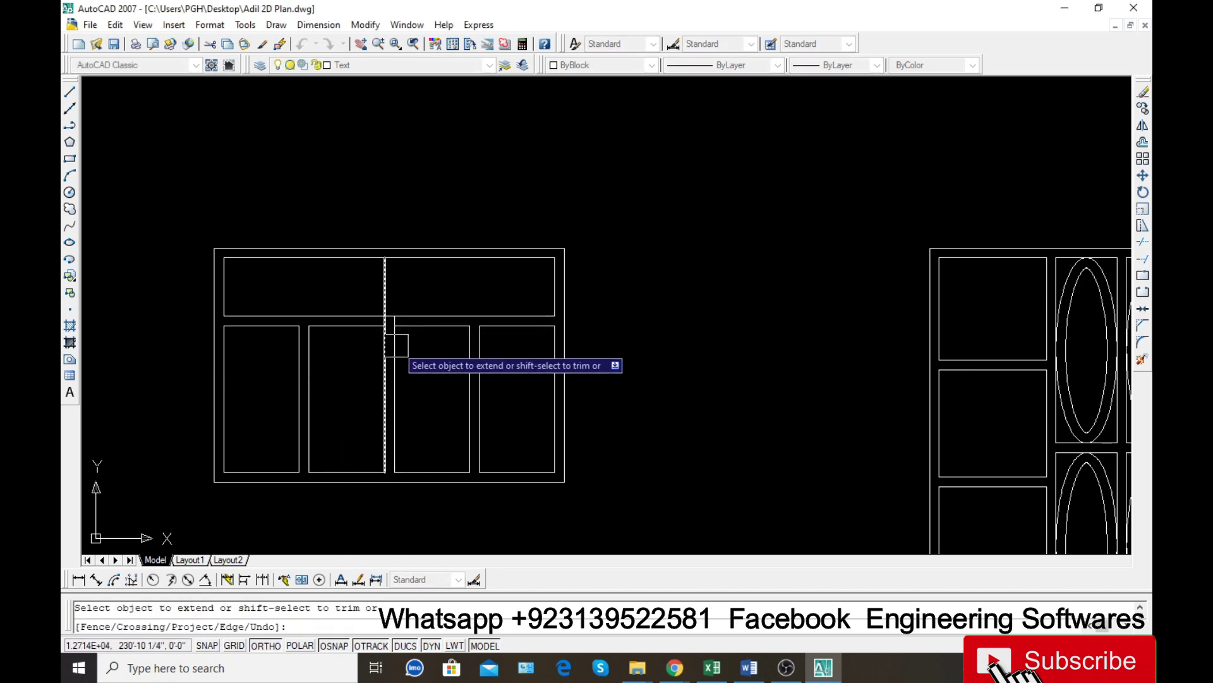
pyautogui.scroll(4, 387, 294)
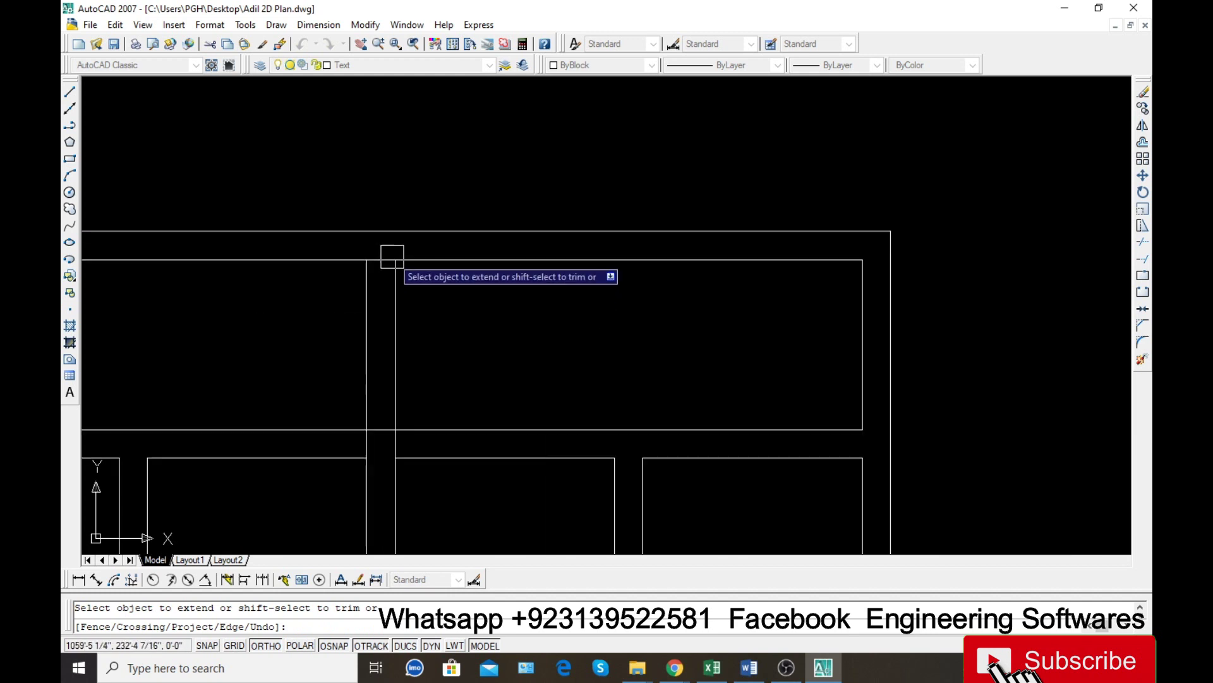
pyautogui.press('Escape')
# Trim the inner top edge and the crossbar's upper edge between the central mullion lines to form two upper panes.
pyautogui.write('tr')
pyautogui.press('Return')
pyautogui.press('Return')
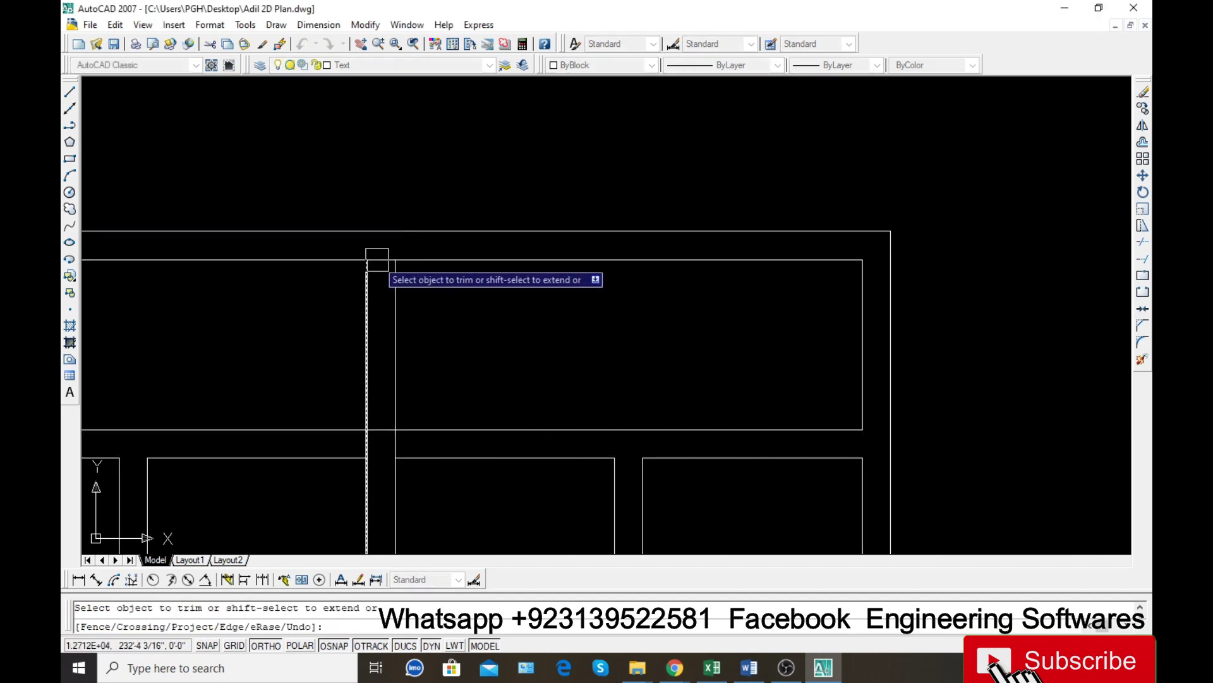
pyautogui.scroll(3, 377, 259)
pyautogui.scroll(5, 384, 316)
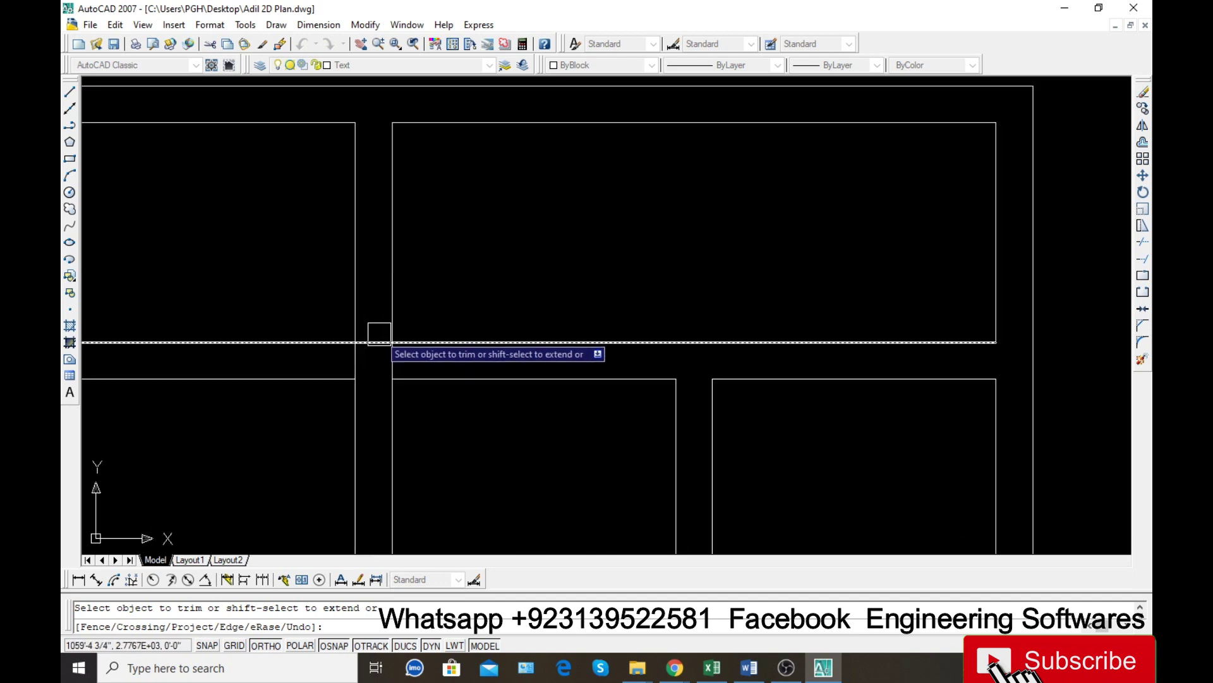
pyautogui.scroll(-3, 464, 346)
pyautogui.scroll(4, 462, 346)
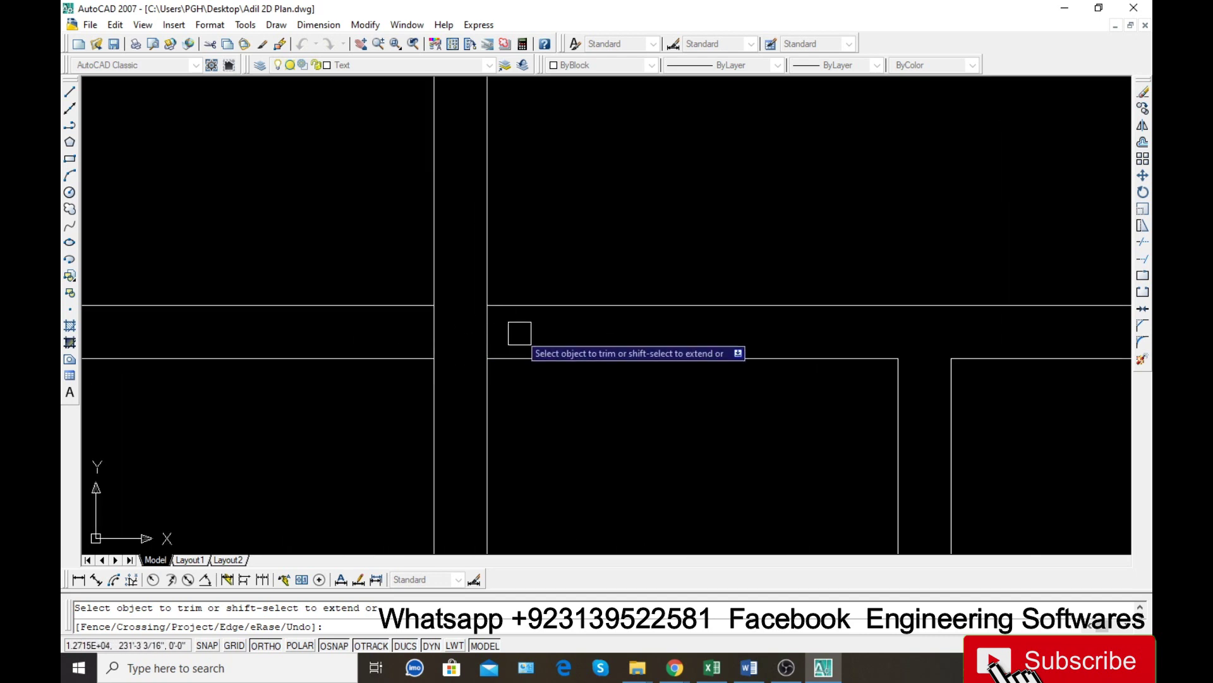
pyautogui.scroll(-5, 366, 330)
pyautogui.press('Escape')
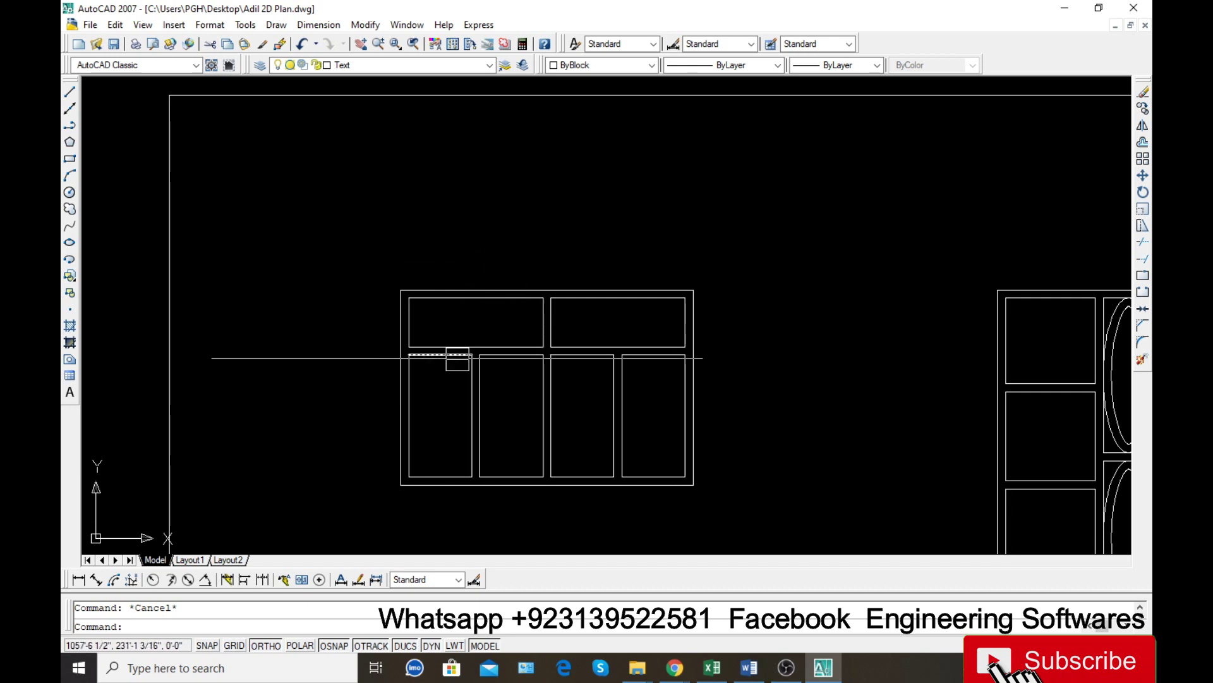
# Draw an arc in the left upper pane from its lower left corner through the top edge's midpoint to its lower right corner.
pyautogui.write('ar')
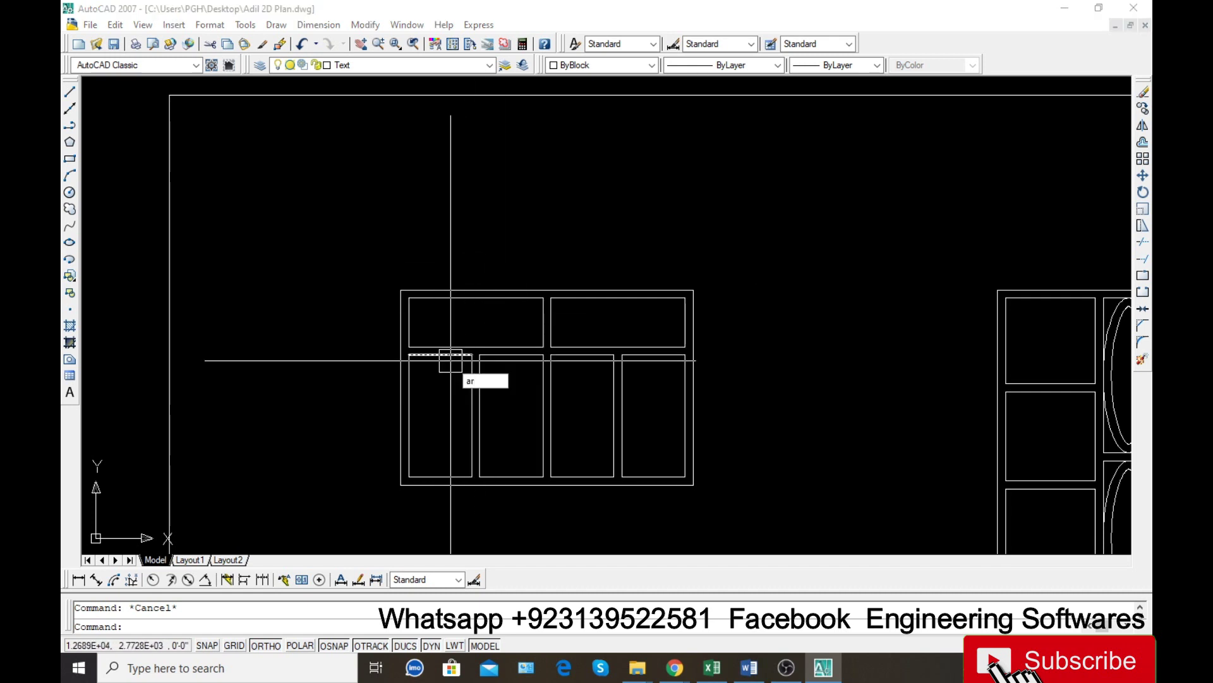
pyautogui.write('c')
pyautogui.press('Return')
pyautogui.scroll(3, 393, 347)
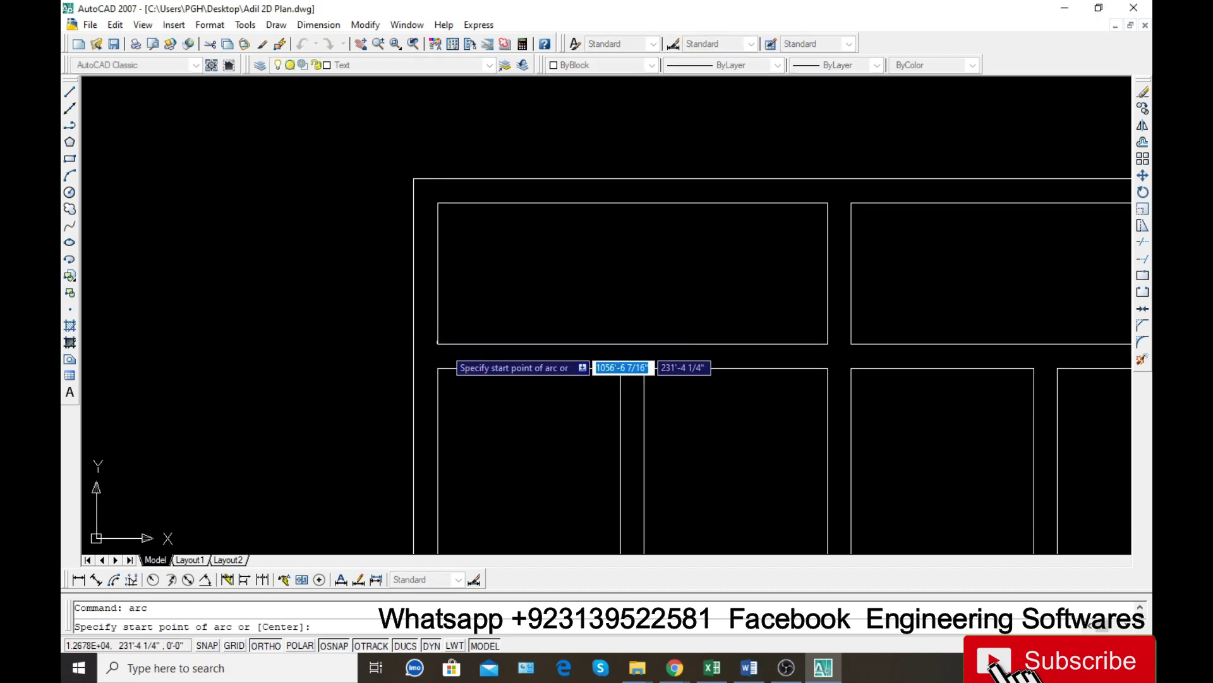
pyautogui.click(437, 343)
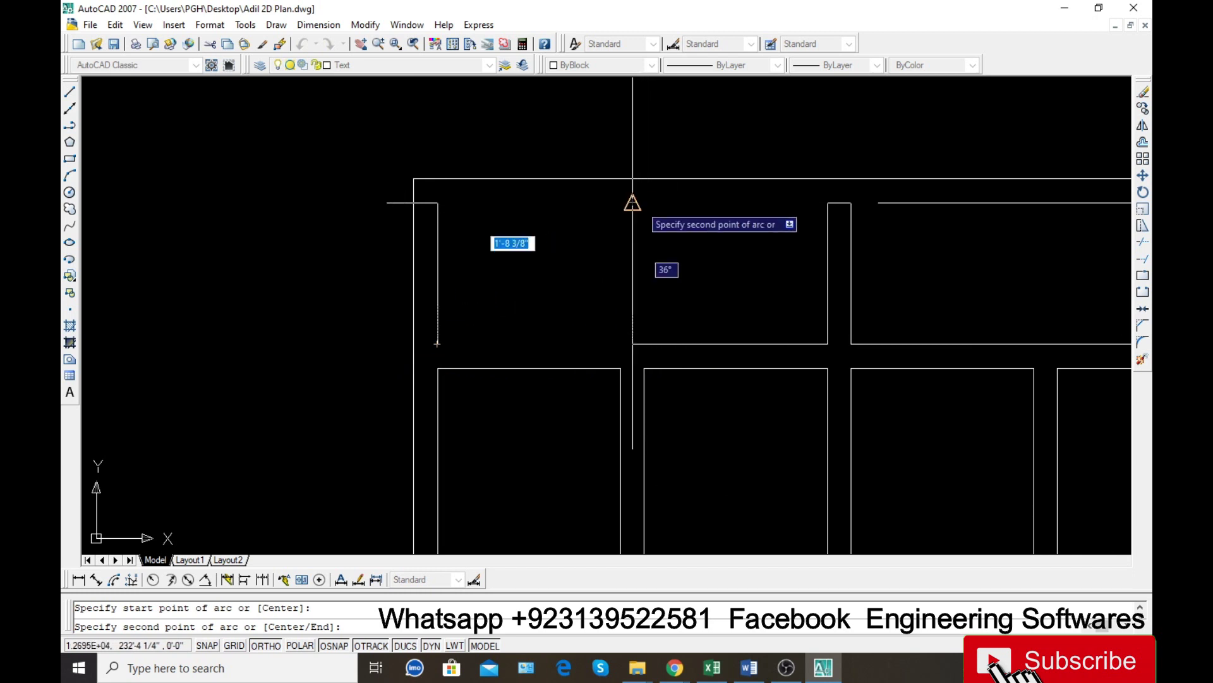
pyautogui.click(633, 202)
pyautogui.click(827, 343)
pyautogui.scroll(-2, 457, 342)
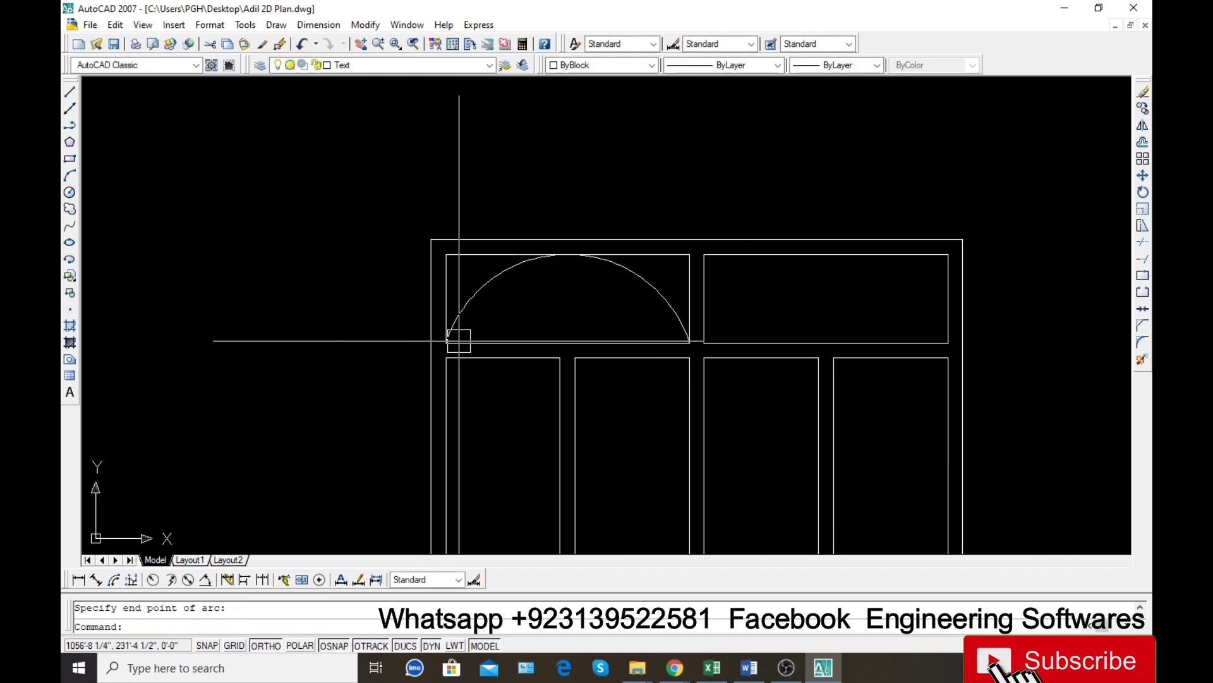
pyautogui.write('oo')
pyautogui.press('Return')
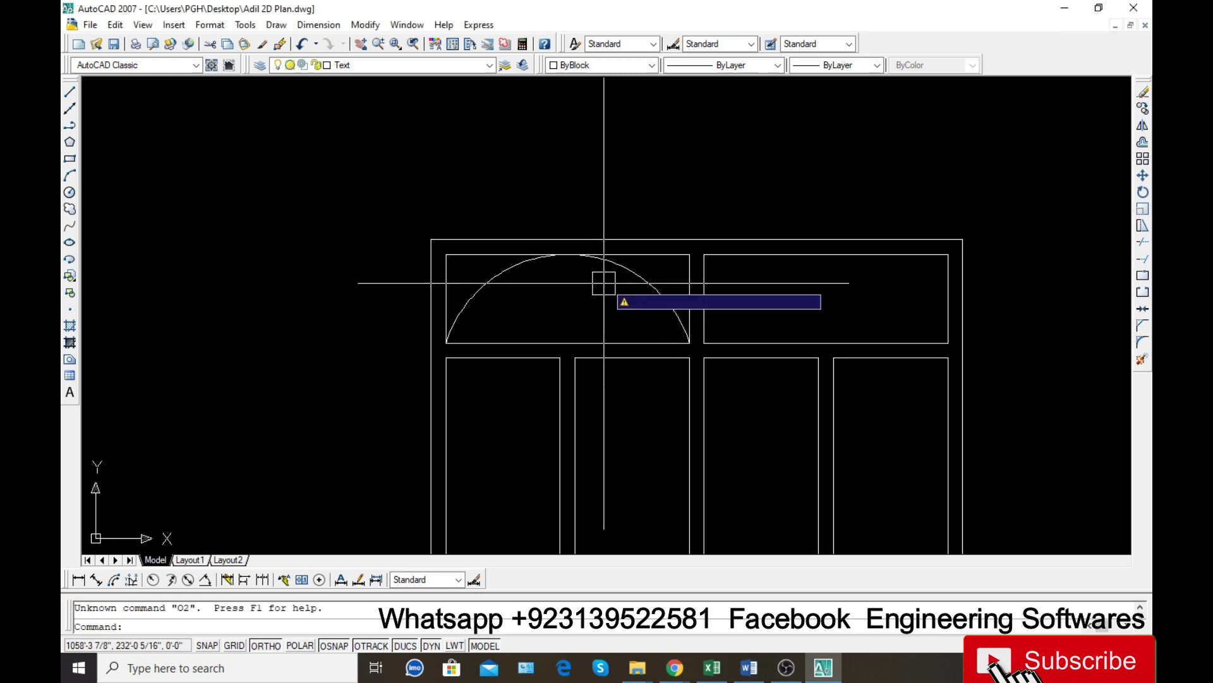
pyautogui.press('Escape')
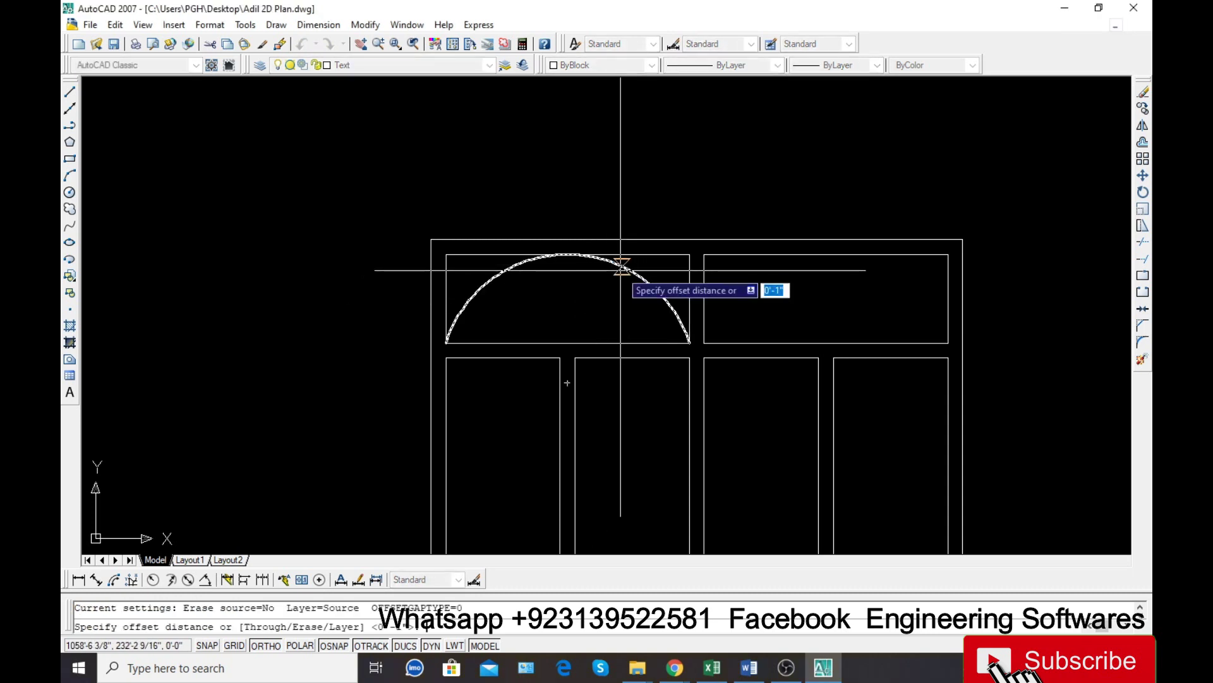
# Offset the arc in the left upper pane 2 inches inward.
pyautogui.write('2')
pyautogui.press('Return')
pyautogui.press('Return')
pyautogui.press('Return')
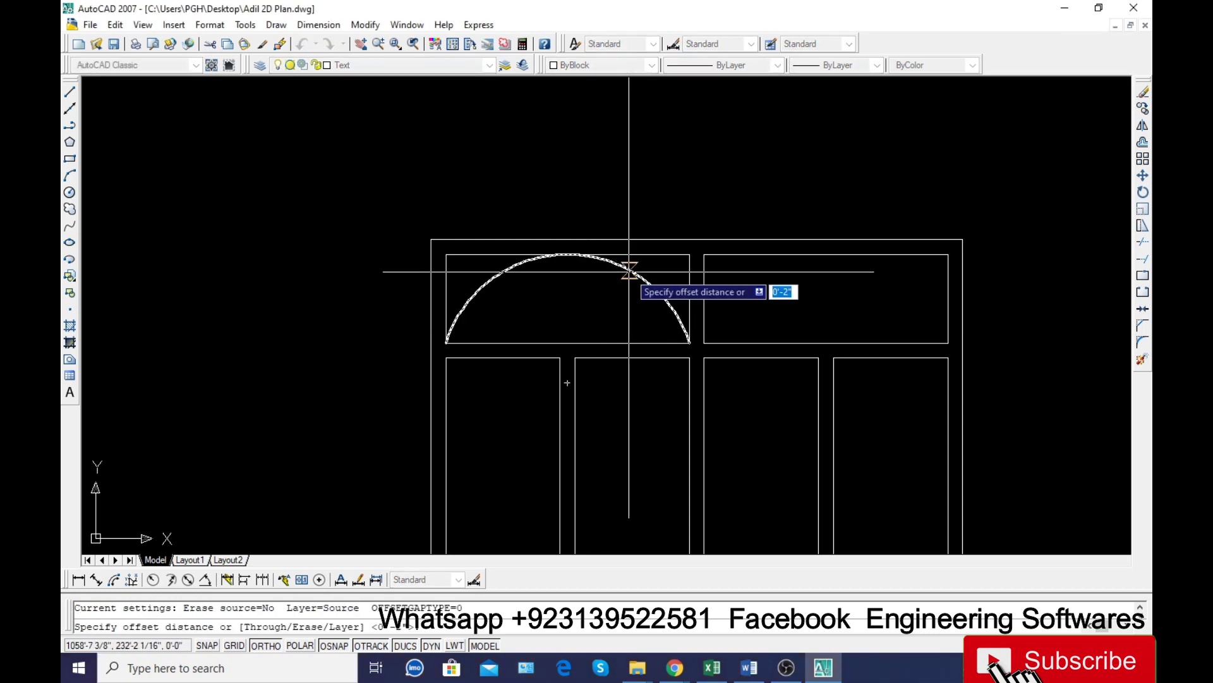
pyautogui.press('Return')
pyautogui.click(634, 272)
pyautogui.click(619, 297)
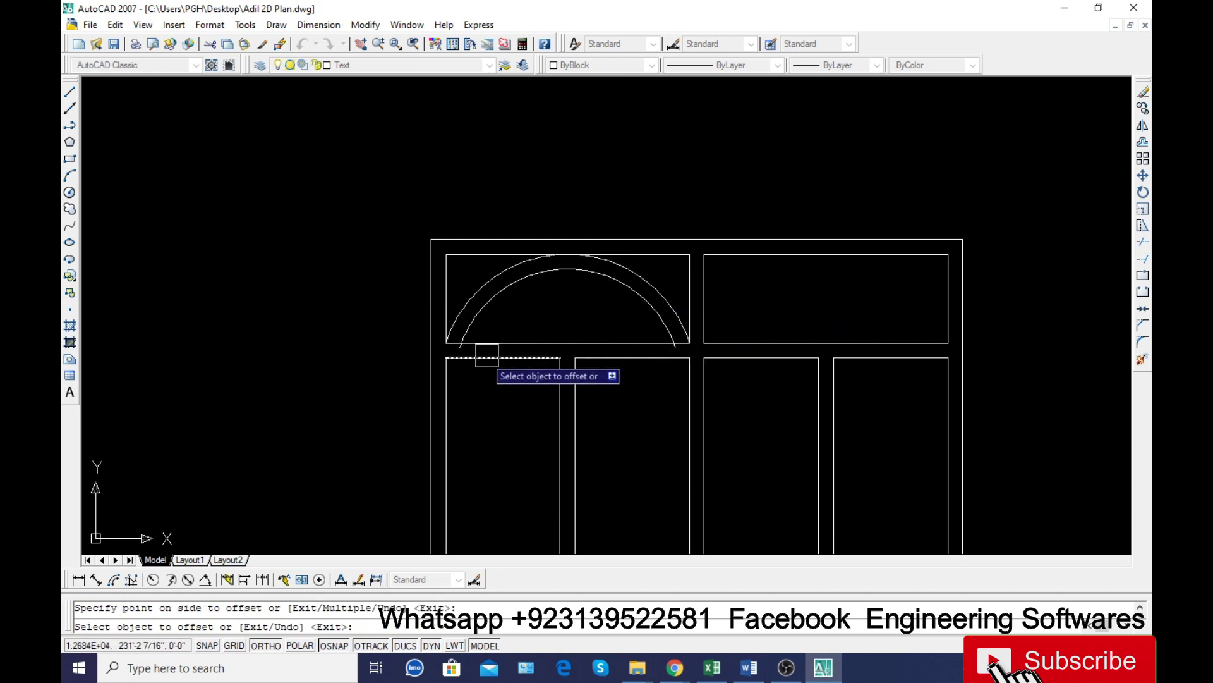
# Trim the inner arc's ends below the left upper pane and the pane's bottom edge between the inner and outer arcs.
pyautogui.scroll(3, 470, 348)
pyautogui.press('Return')
pyautogui.write('tr')
pyautogui.press('Return')
pyautogui.press('Return')
pyautogui.scroll(3, 466, 328)
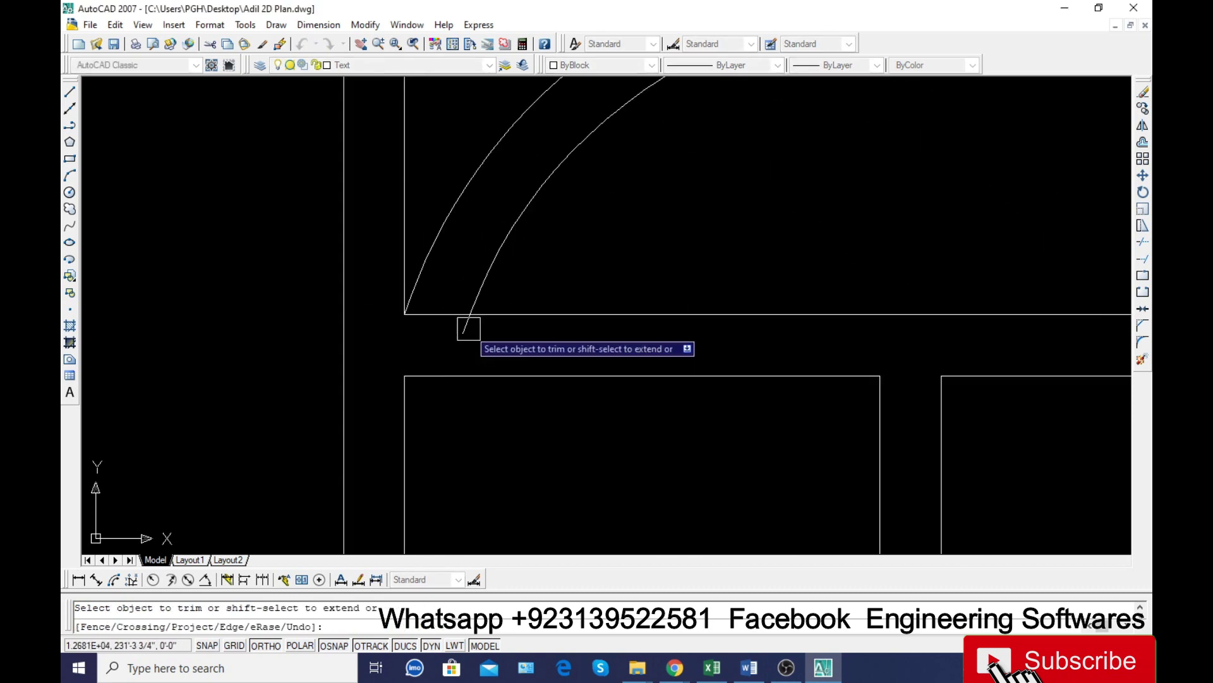
pyautogui.scroll(-4, 417, 322)
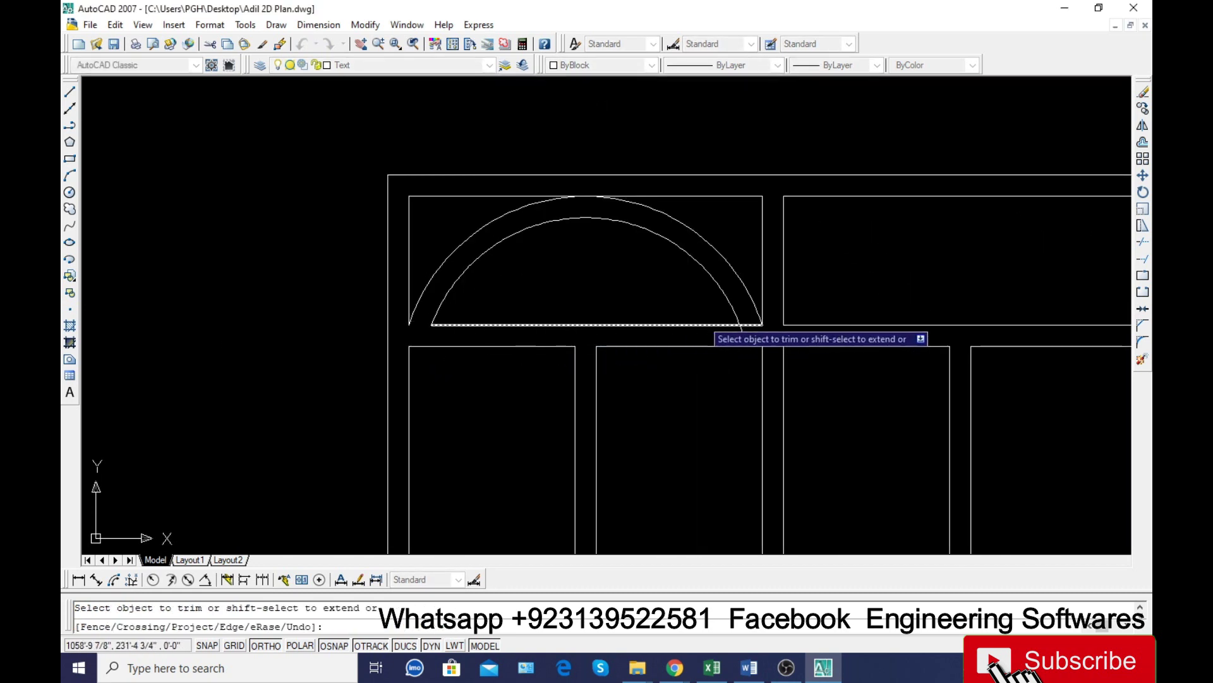
pyautogui.scroll(3, 742, 328)
pyautogui.scroll(-4, 742, 327)
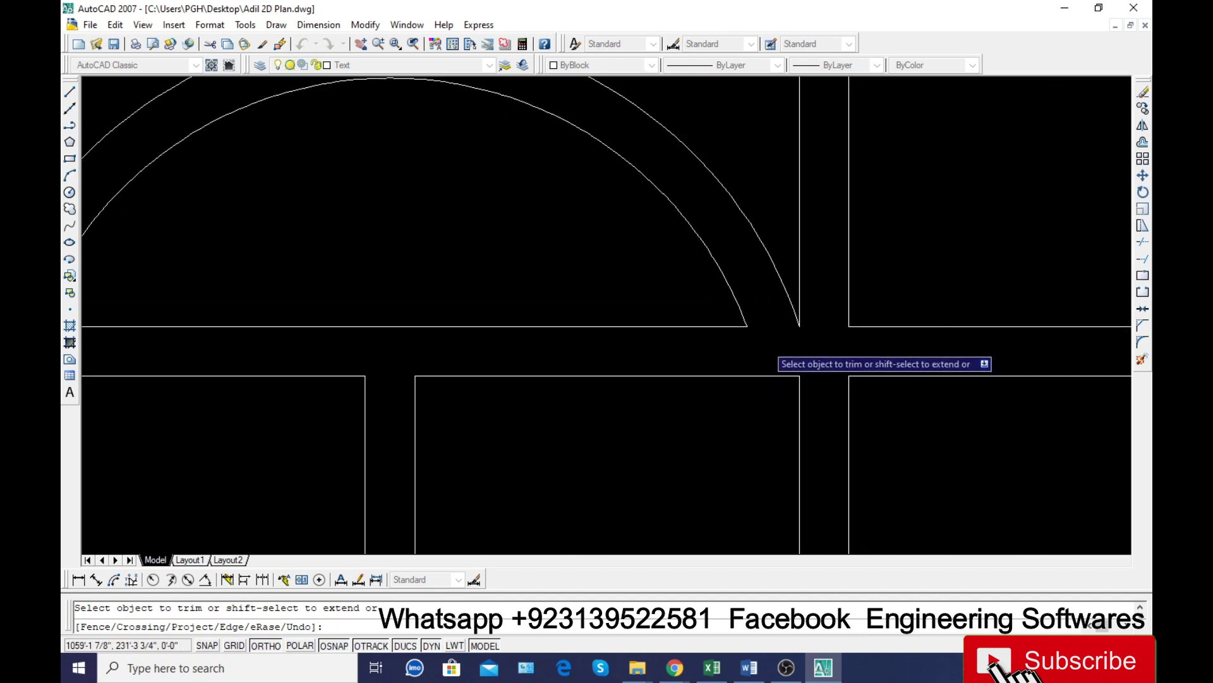
pyautogui.scroll(-2, 311, 270)
pyautogui.press('Escape')
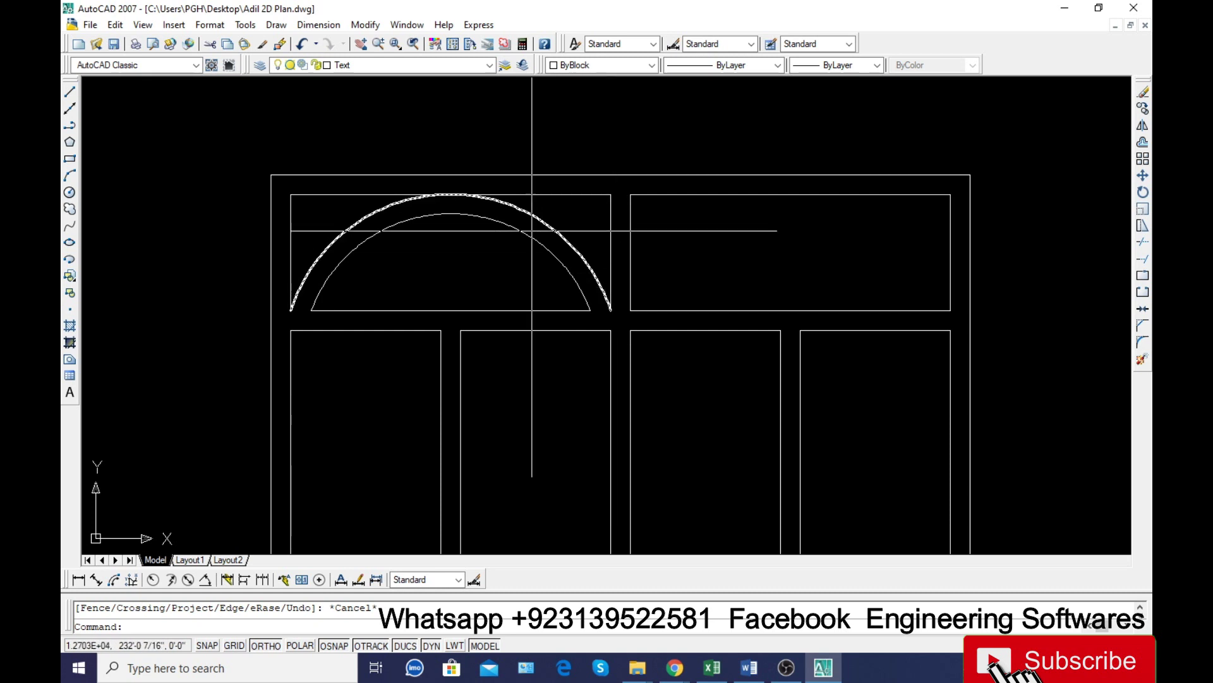
# Mirror both arcs of the left upper pane about the window's vertical centreline into the right upper pane, keeping the originals.
pyautogui.press('Return')
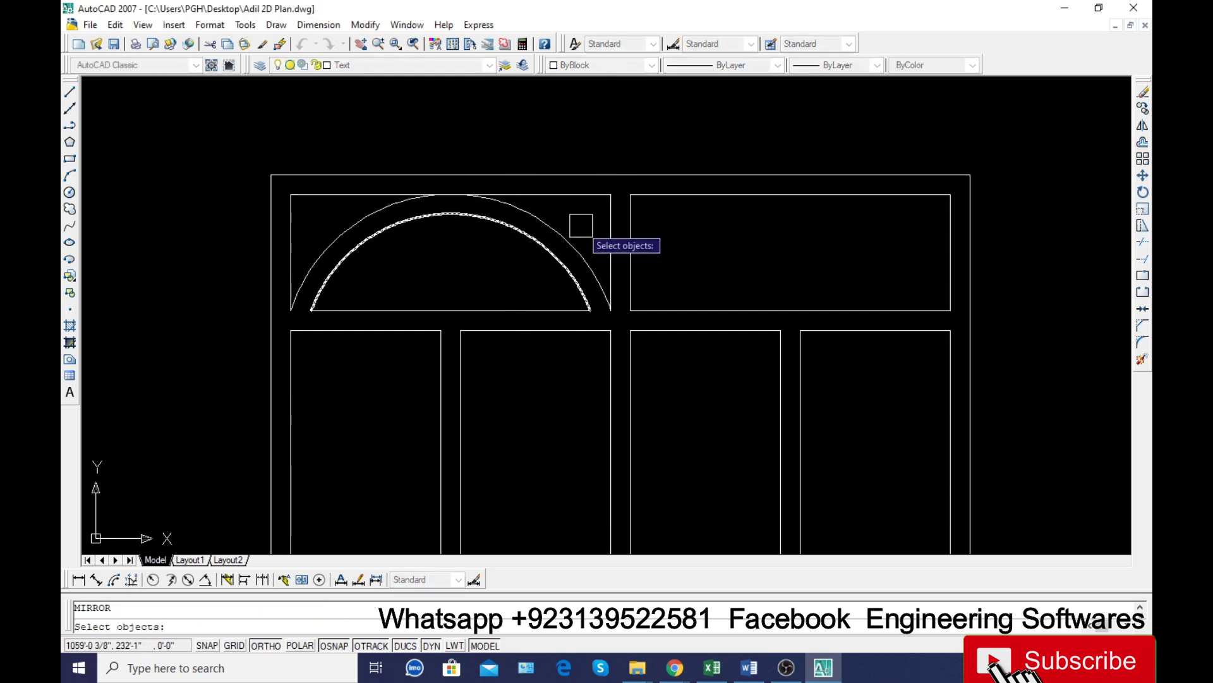
pyautogui.click(579, 225)
pyautogui.click(515, 263)
pyautogui.press('Return')
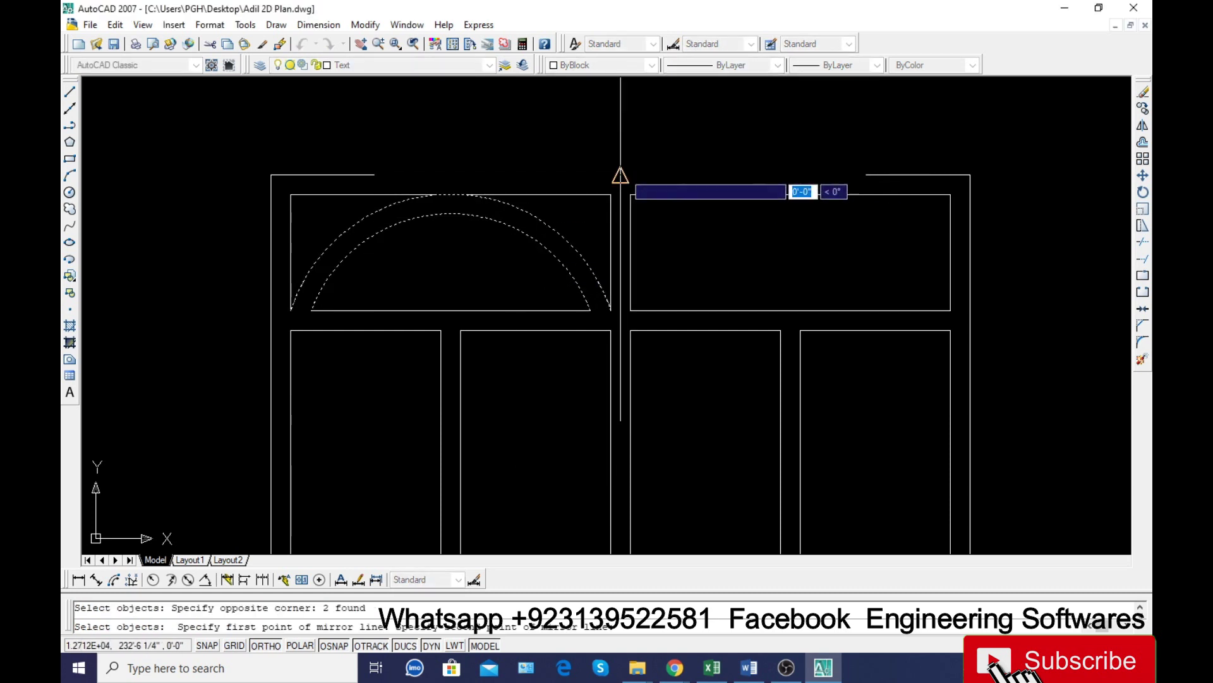
pyautogui.click(620, 175)
pyautogui.scroll(-4, 608, 230)
pyautogui.click(617, 373)
pyautogui.press('Return')
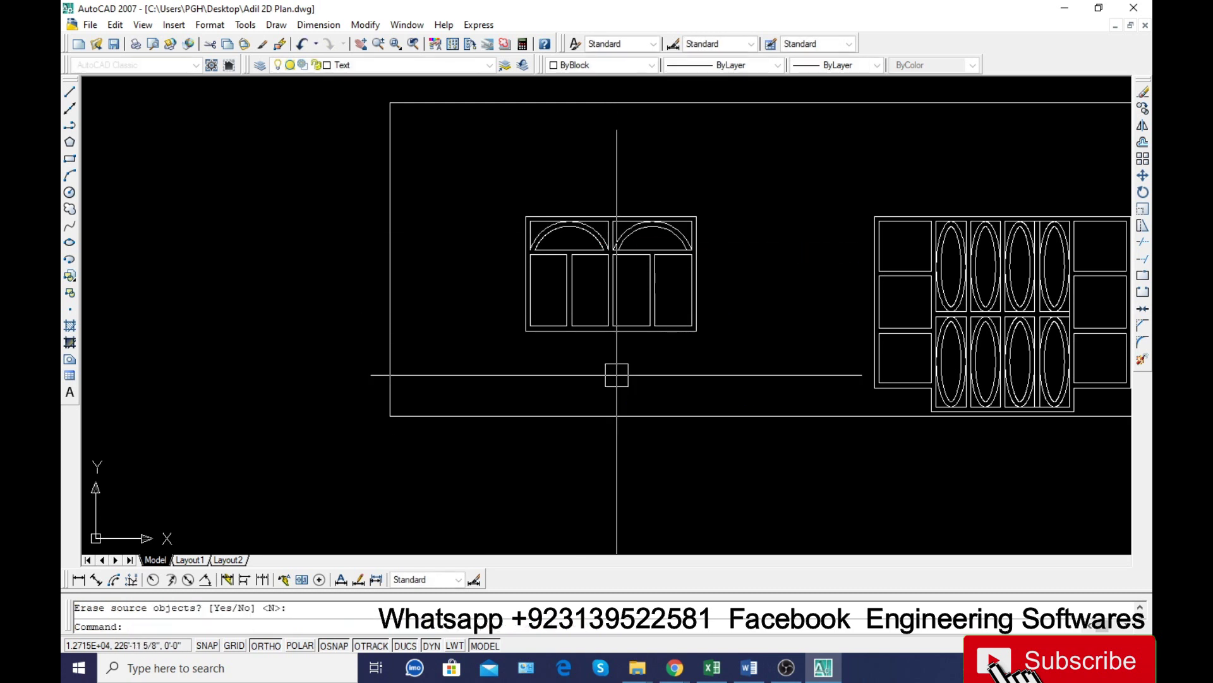
# Save the drawing.
pyautogui.scroll(3, 456, 293)
pyautogui.scroll(2, 448, 294)
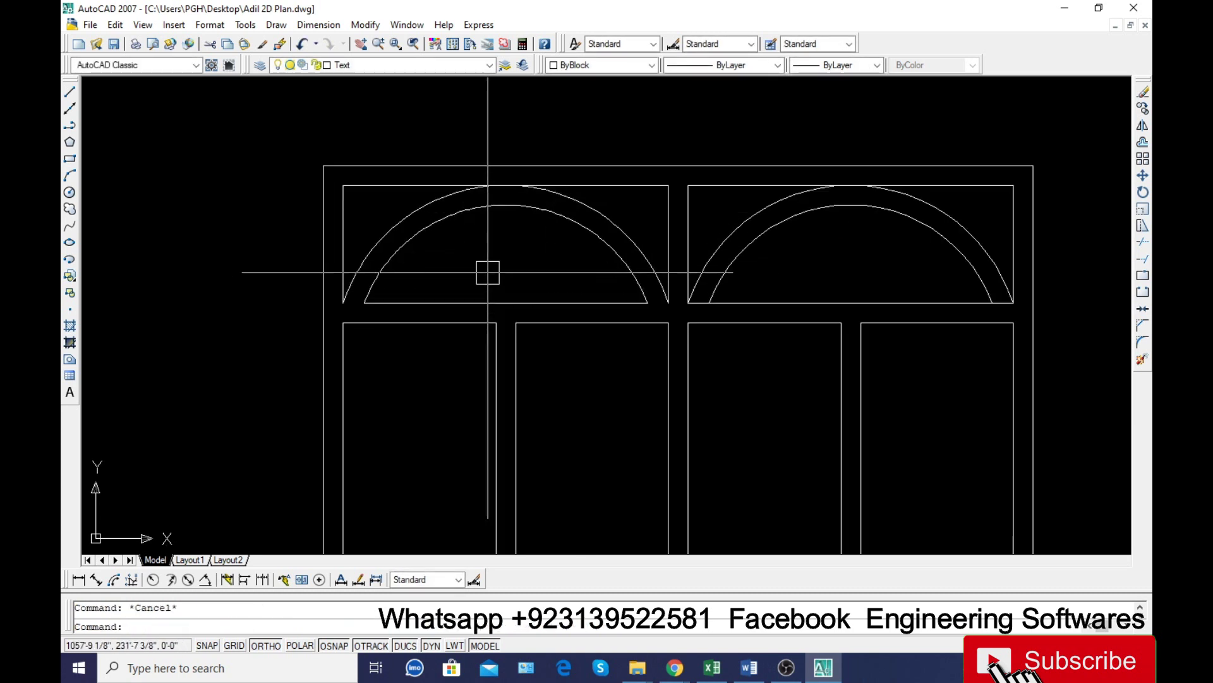
pyautogui.scroll(-6, 353, 197)
pyautogui.scroll(-5, 356, 199)
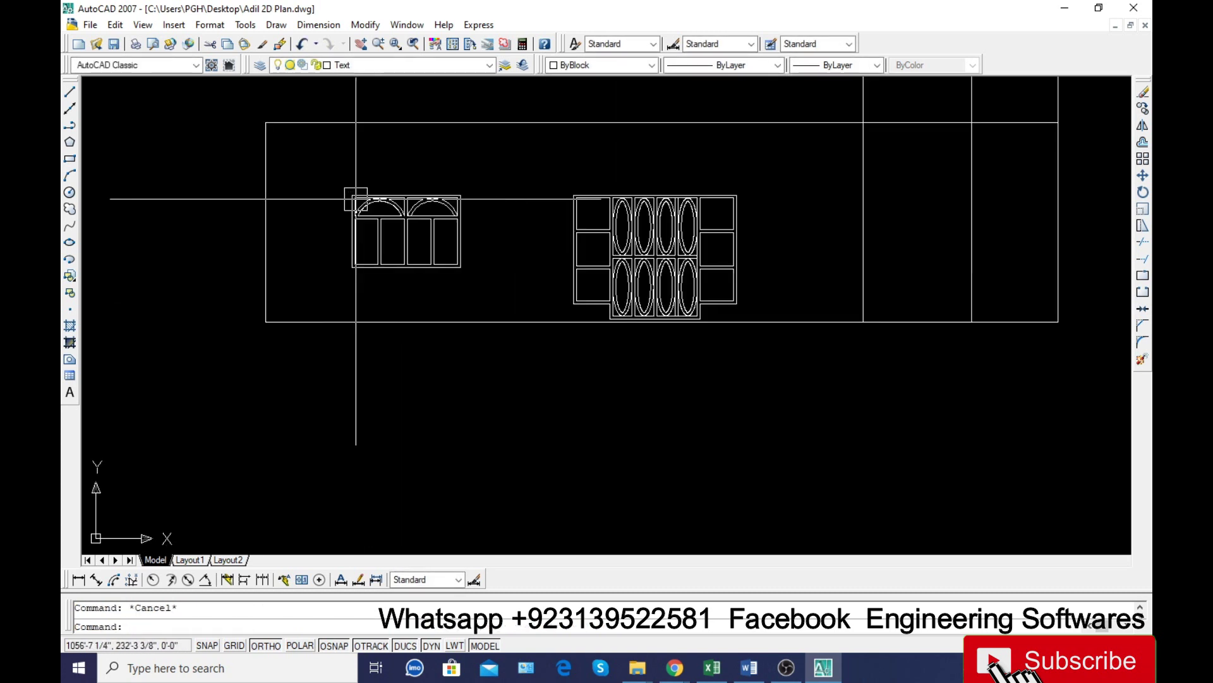
pyautogui.scroll(2, 407, 238)
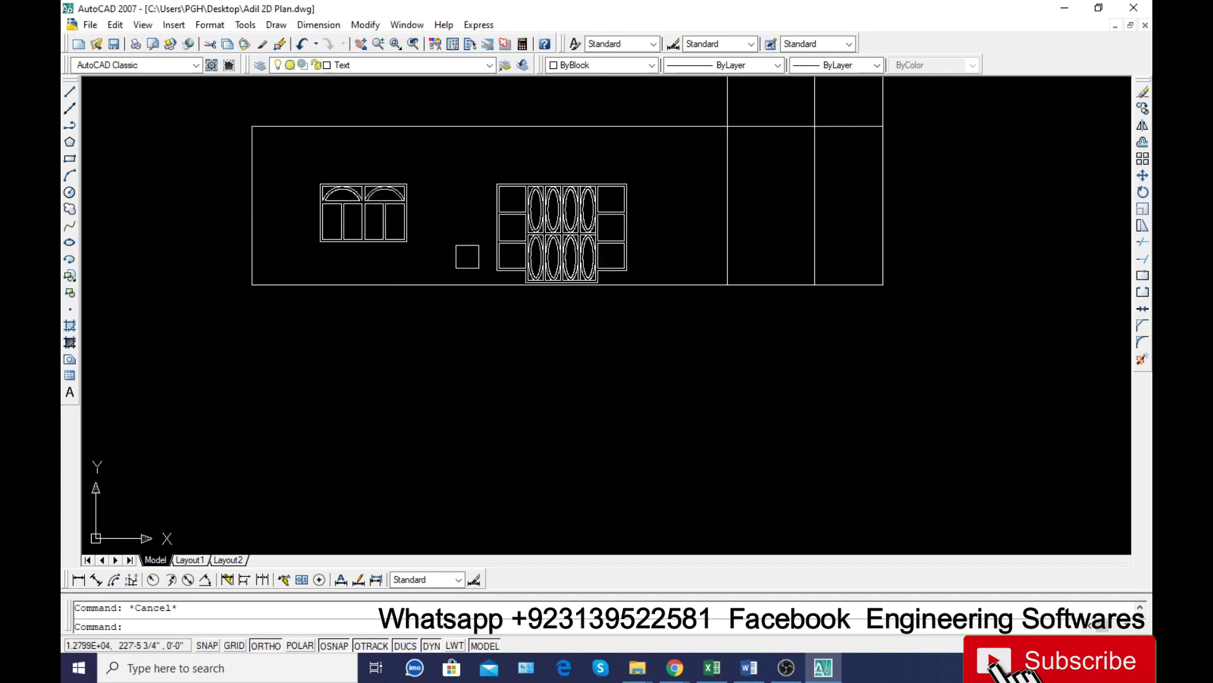
pyautogui.scroll(-4, 465, 348)
pyautogui.hotkey('ctrl', 's')
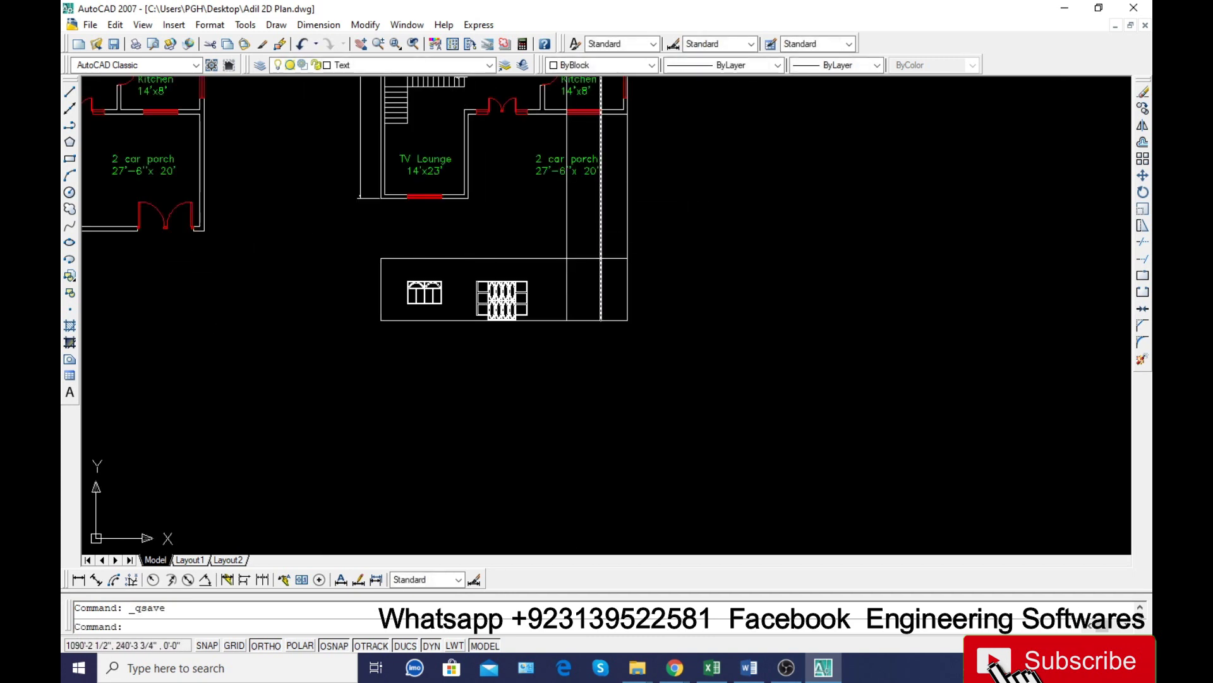
# Draw a line along the elevation's base between the two vertical projection lines beside the main door.
pyautogui.scroll(3, 494, 301)
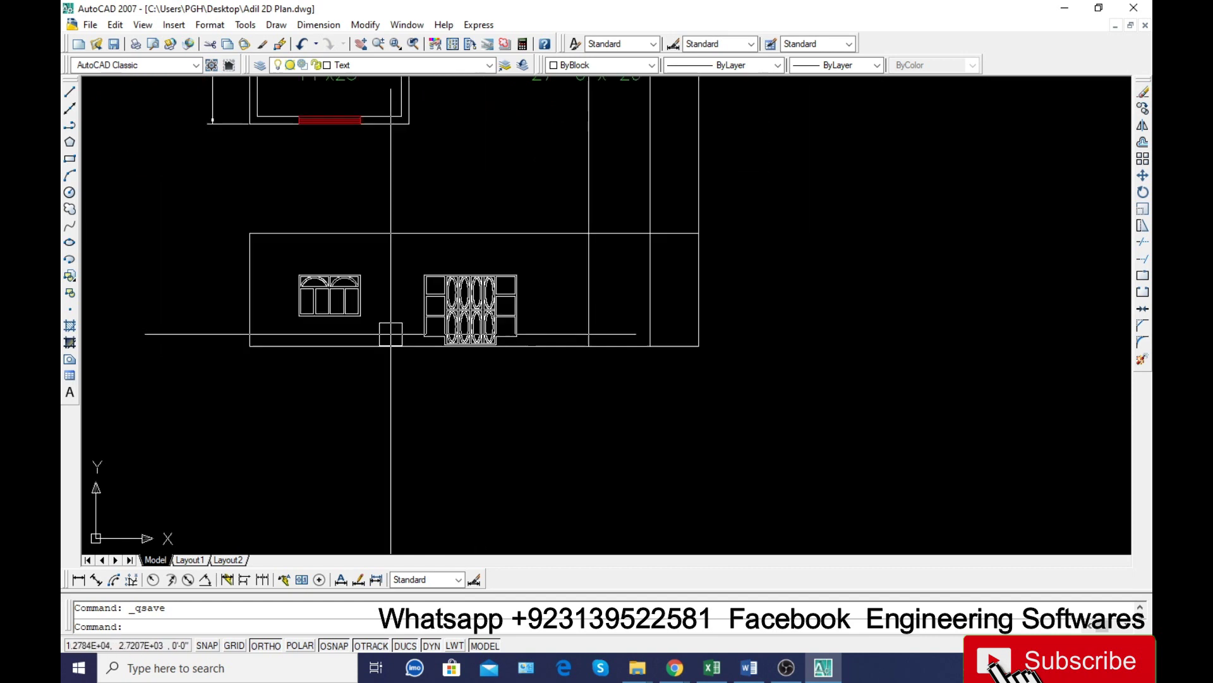
pyautogui.scroll(-3, 393, 330)
pyautogui.scroll(3, 533, 273)
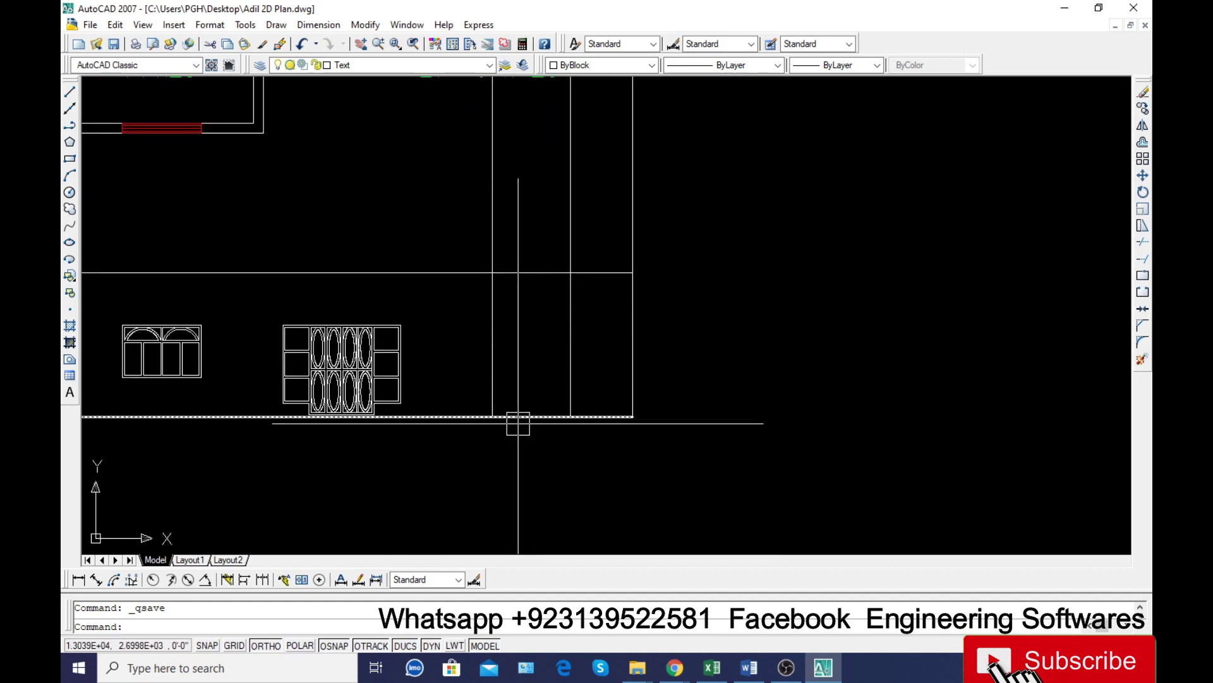
pyautogui.press('l')
pyautogui.press('Return')
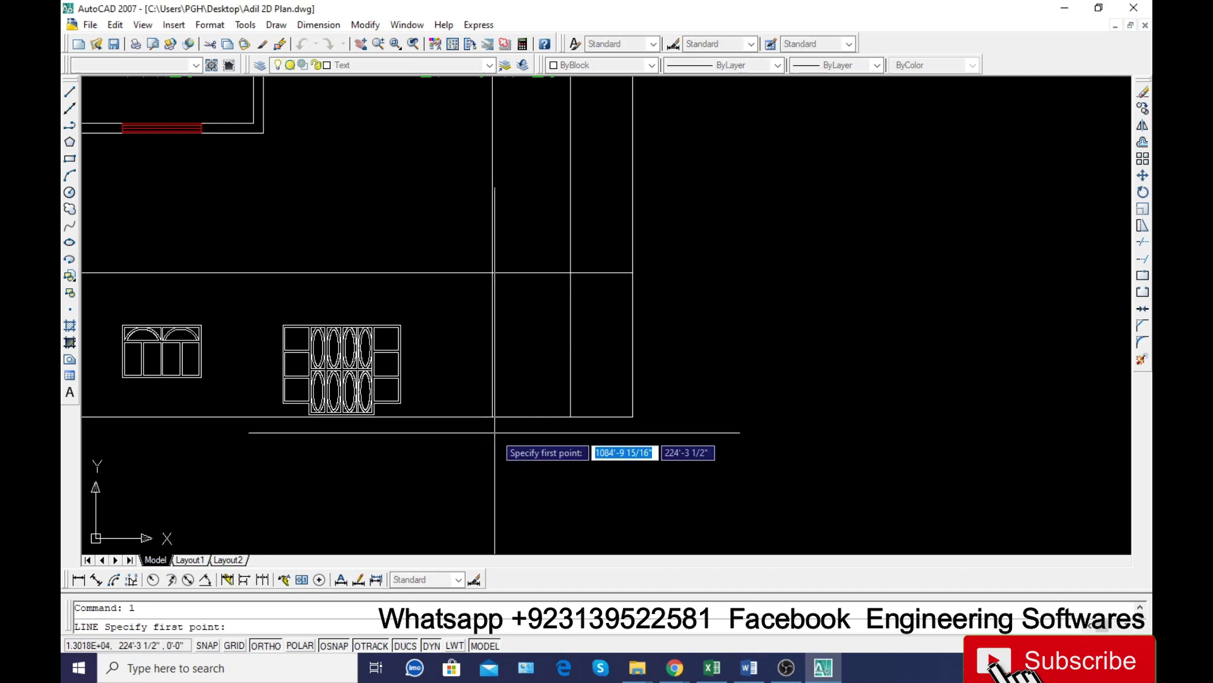
pyautogui.click(493, 417)
pyautogui.click(570, 416)
pyautogui.press('Return')
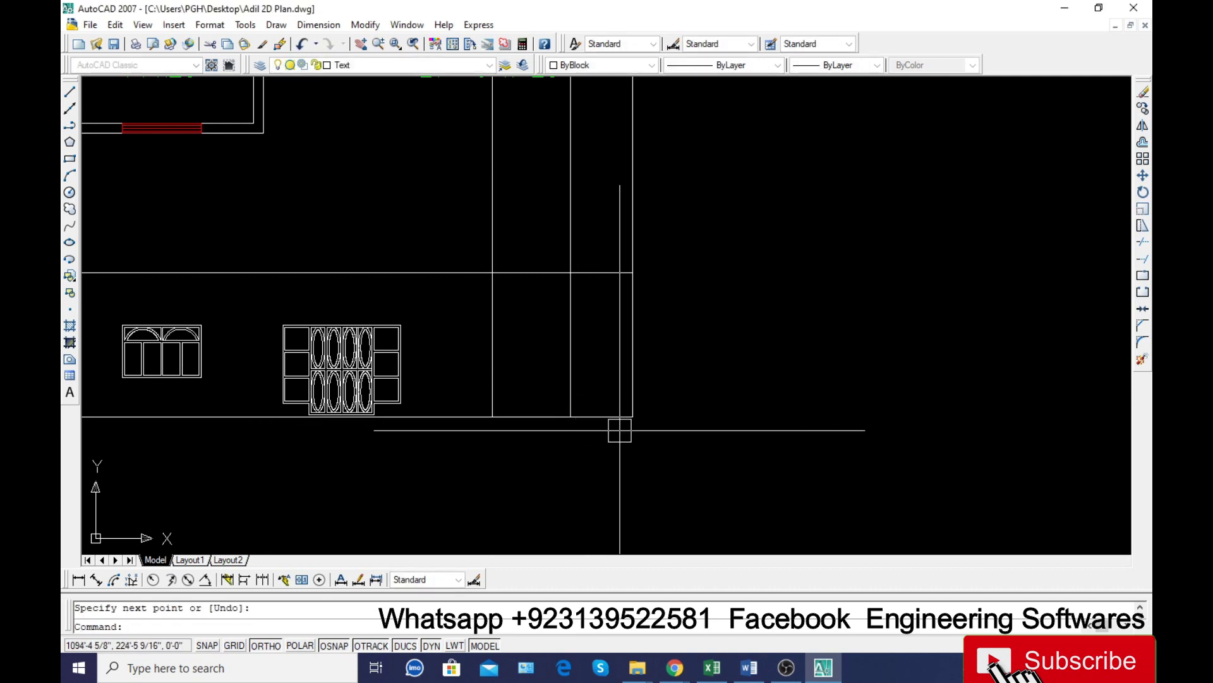
# Offset the base line between the projection lines 30 inches upward and erase the original segment.
pyautogui.write('o')
pyautogui.press('Return')
pyautogui.write('3')
pyautogui.press('Return')
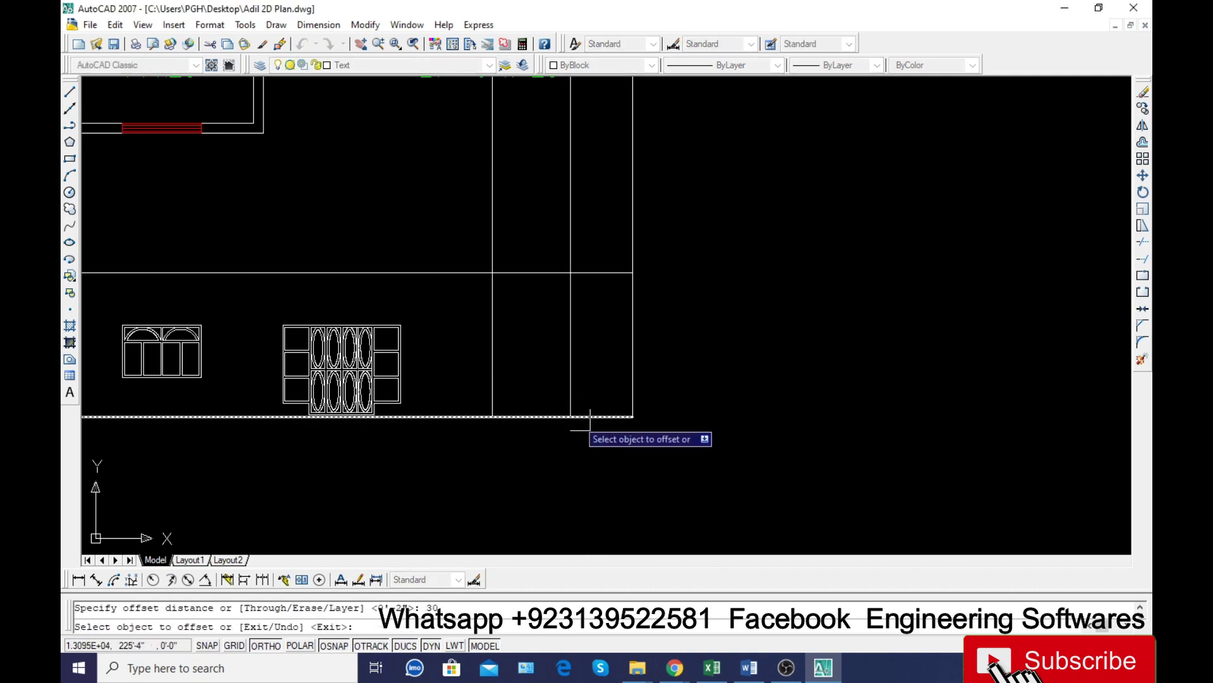
pyautogui.click(556, 416)
pyautogui.click(524, 396)
pyautogui.press('Escape')
pyautogui.click(530, 416)
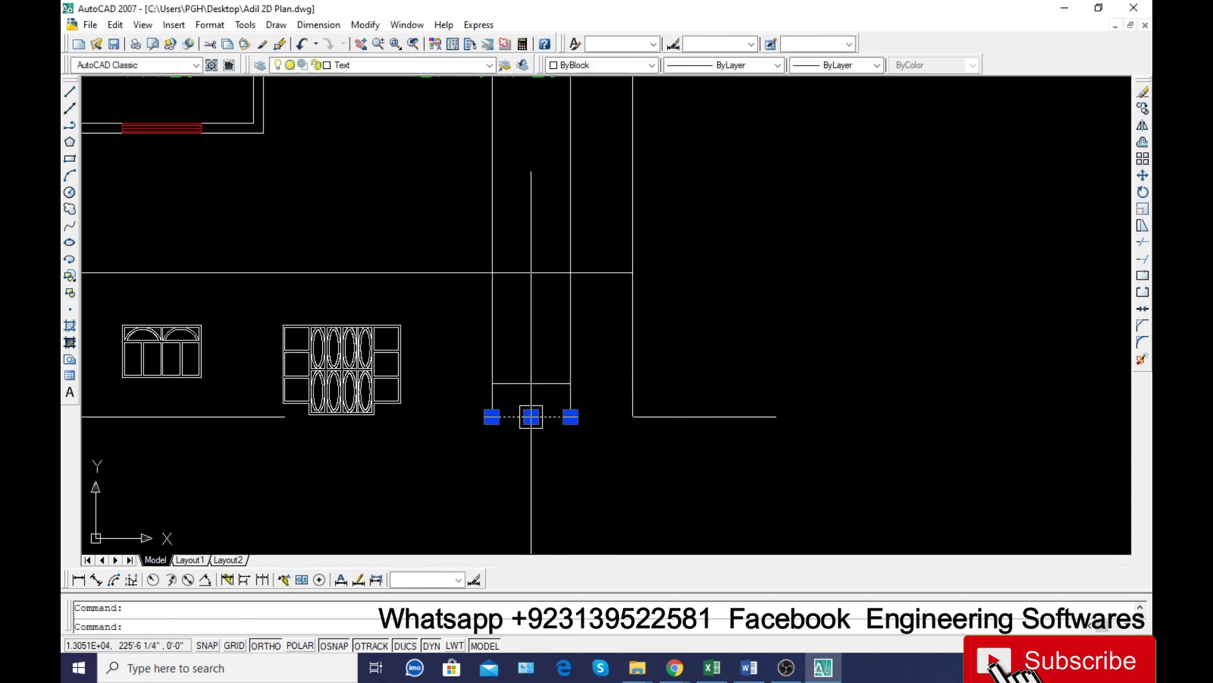
# Try to trim the two vertical projection lines below the offset line.
pyautogui.write('tr')
pyautogui.press('Return')
pyautogui.press('Return')
pyautogui.click(571, 410)
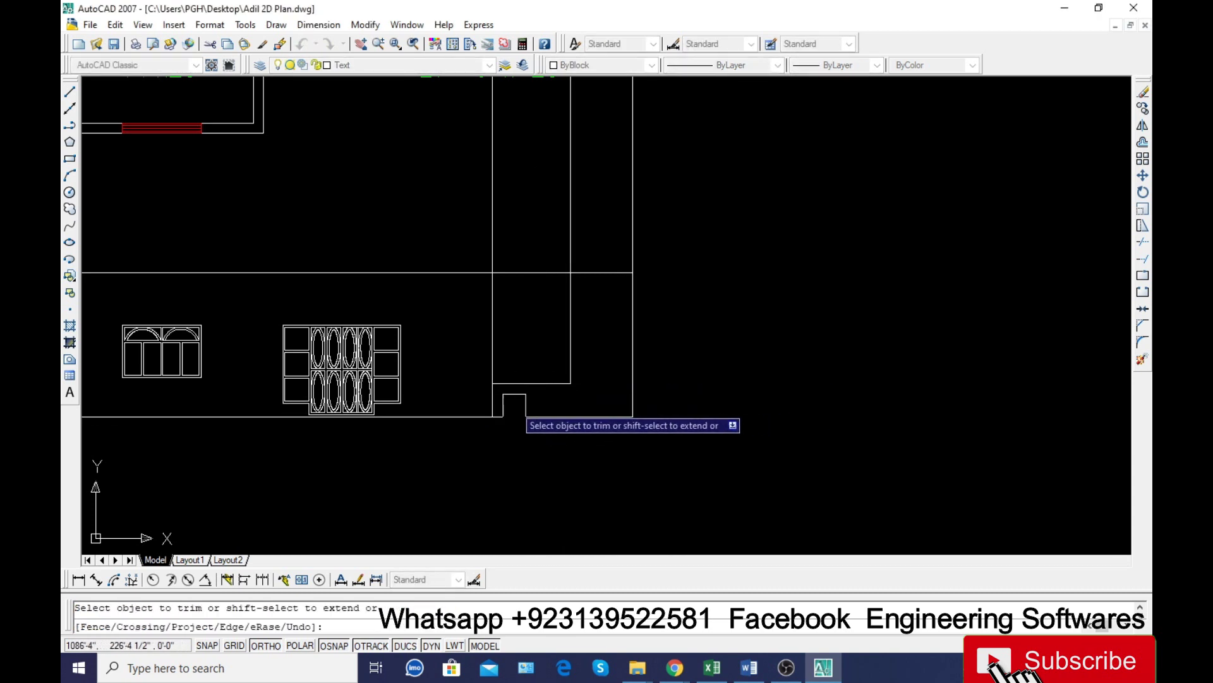
pyautogui.press('Escape')
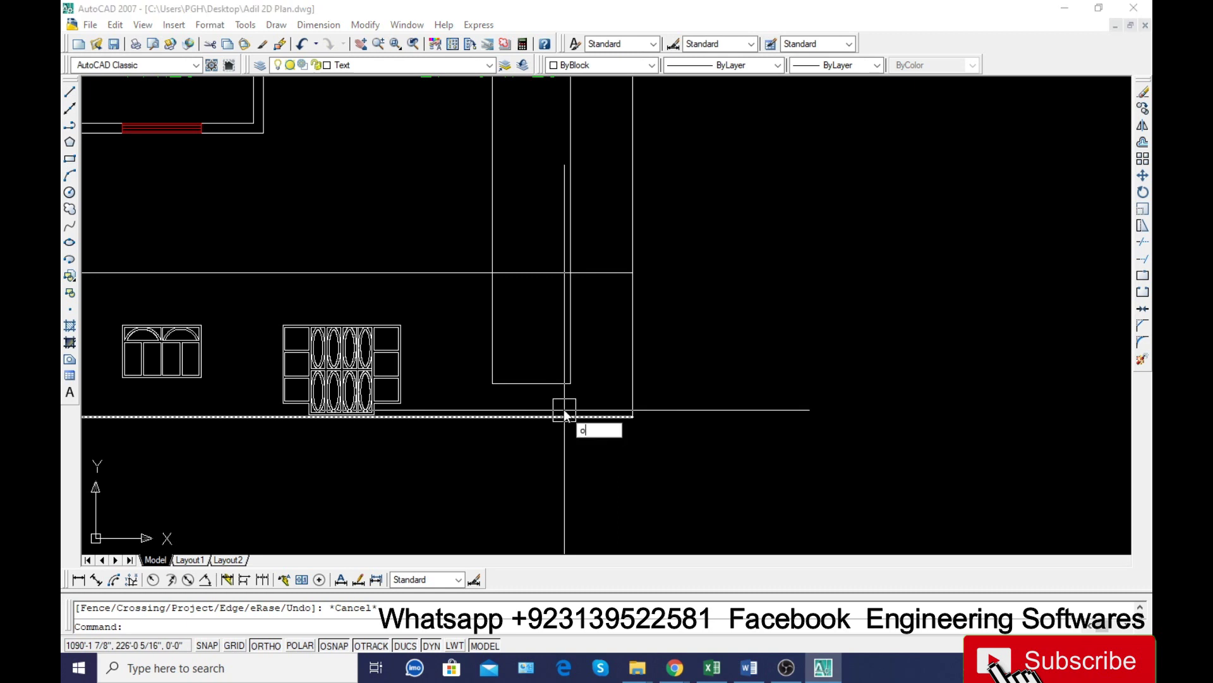
# Undo the last trim of the two vertical projection lines.
pyautogui.write('o')
pyautogui.press('Return')
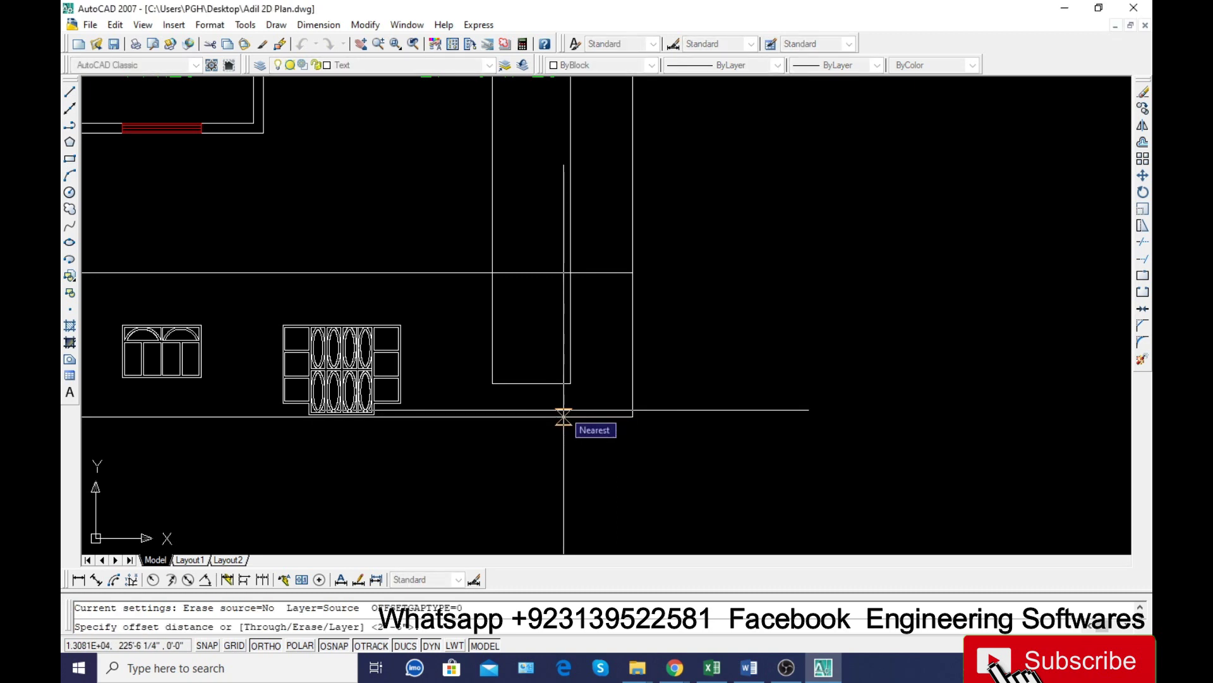
pyautogui.press('Return')
pyautogui.press('Escape')
pyautogui.hotkey('ctrl', 'z')
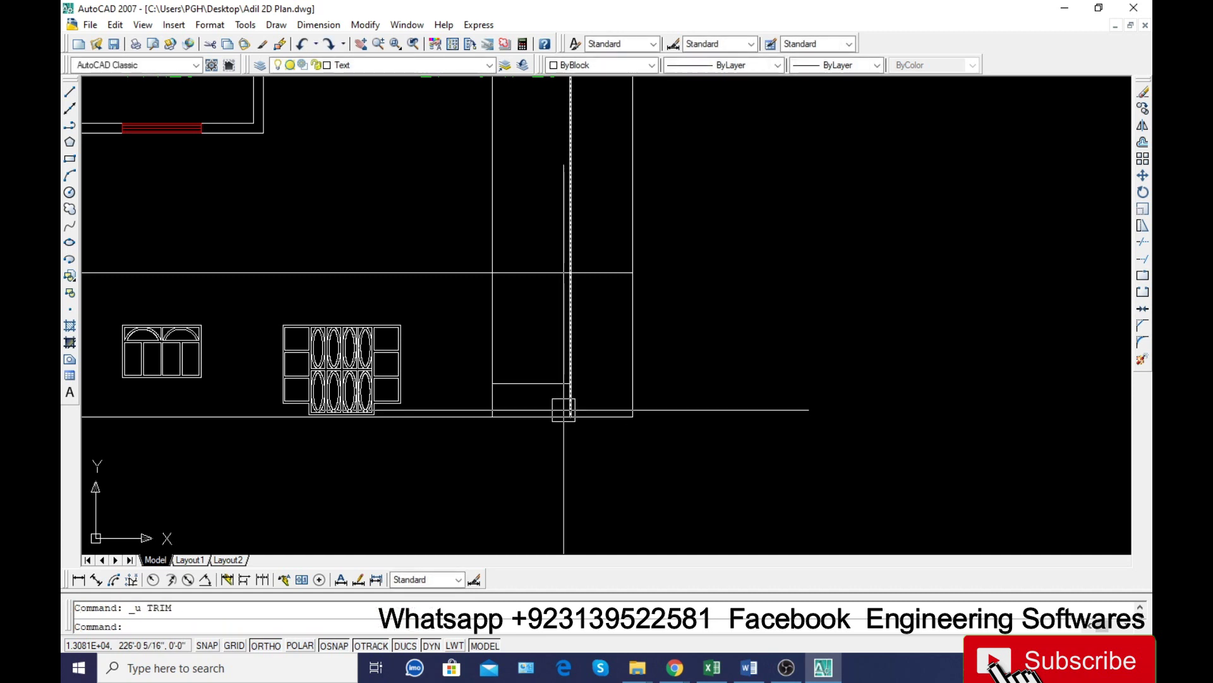
# Offset the horizontal line between the projection lines 6 inches upward and erase the lower original.
pyautogui.write('o')
pyautogui.press('Return')
pyautogui.write('6')
pyautogui.press('Return')
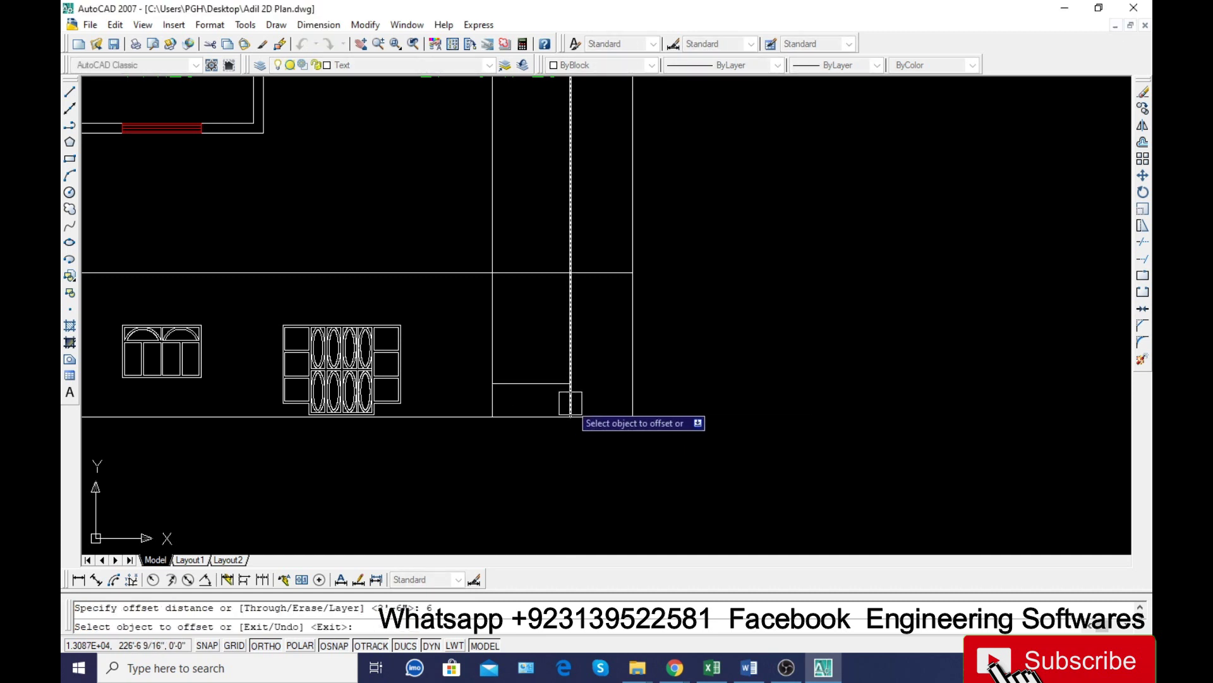
pyautogui.click(543, 383)
pyautogui.click(531, 374)
pyautogui.scroll(6, 517, 384)
pyautogui.press('Escape')
pyautogui.click(516, 383)
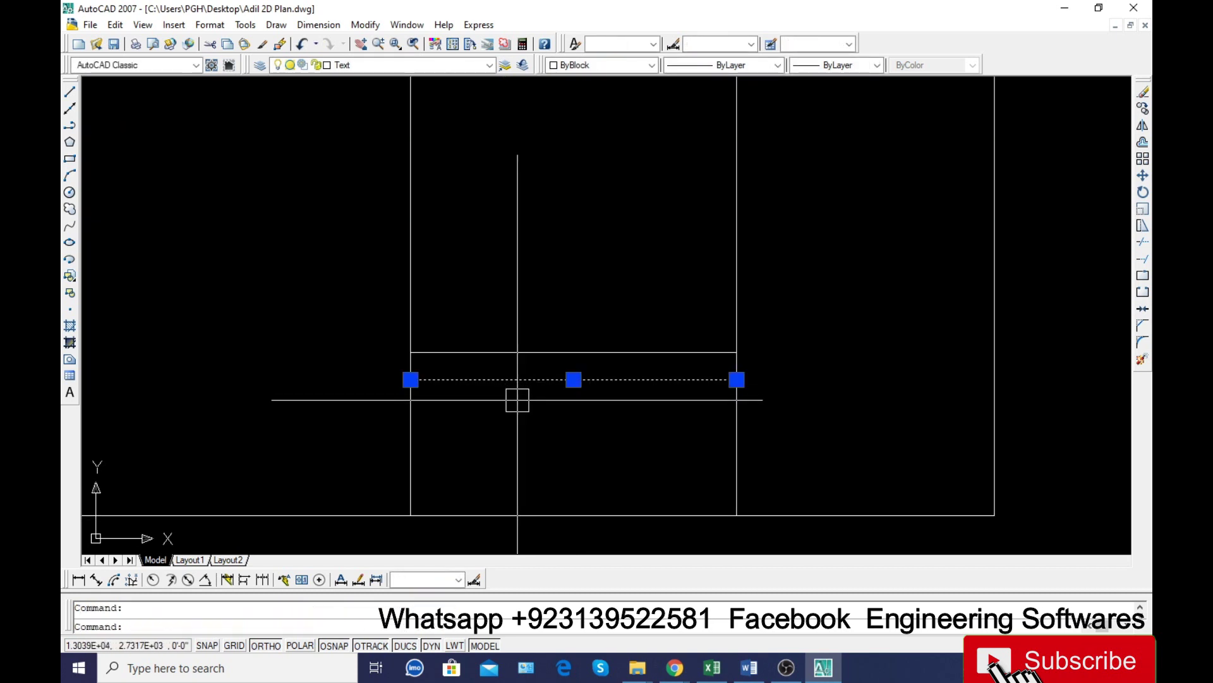
pyautogui.write('e')
pyautogui.press('Return')
# Trim both vertical projection lines below the raised horizontal line to form the second window's bottom corners.
pyautogui.write('tr')
pyautogui.press('Return')
pyautogui.press('Return')
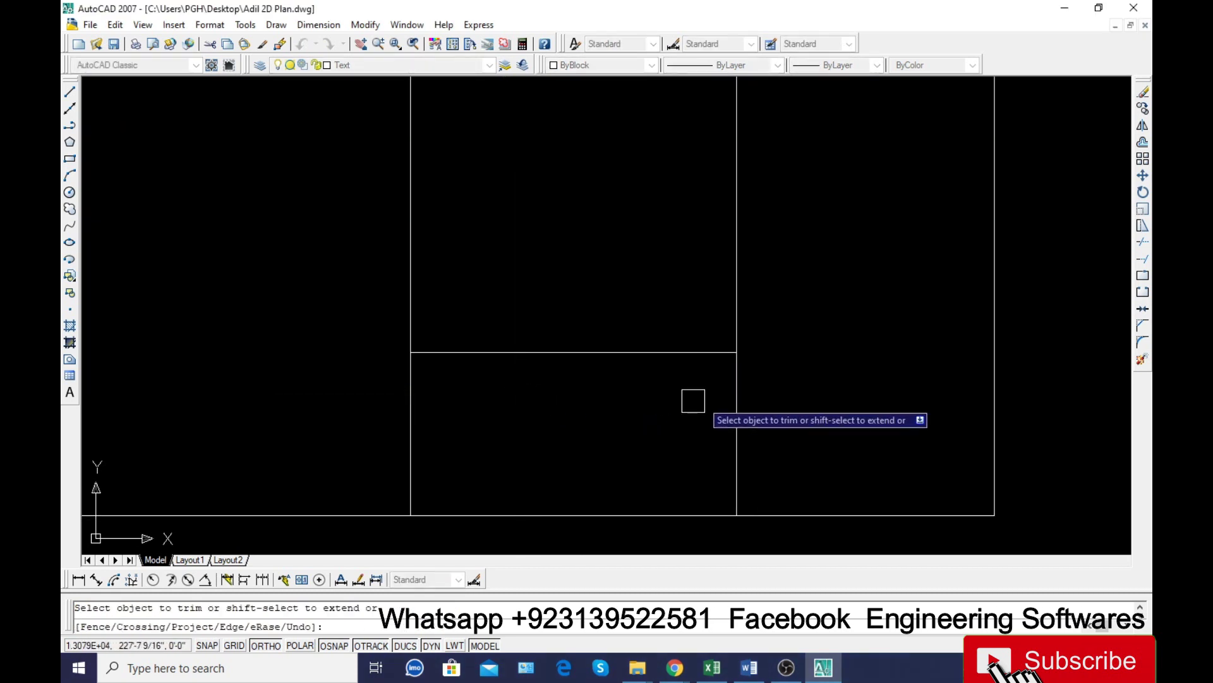
pyautogui.click(786, 401)
pyautogui.click(414, 434)
pyautogui.scroll(-5, 500, 434)
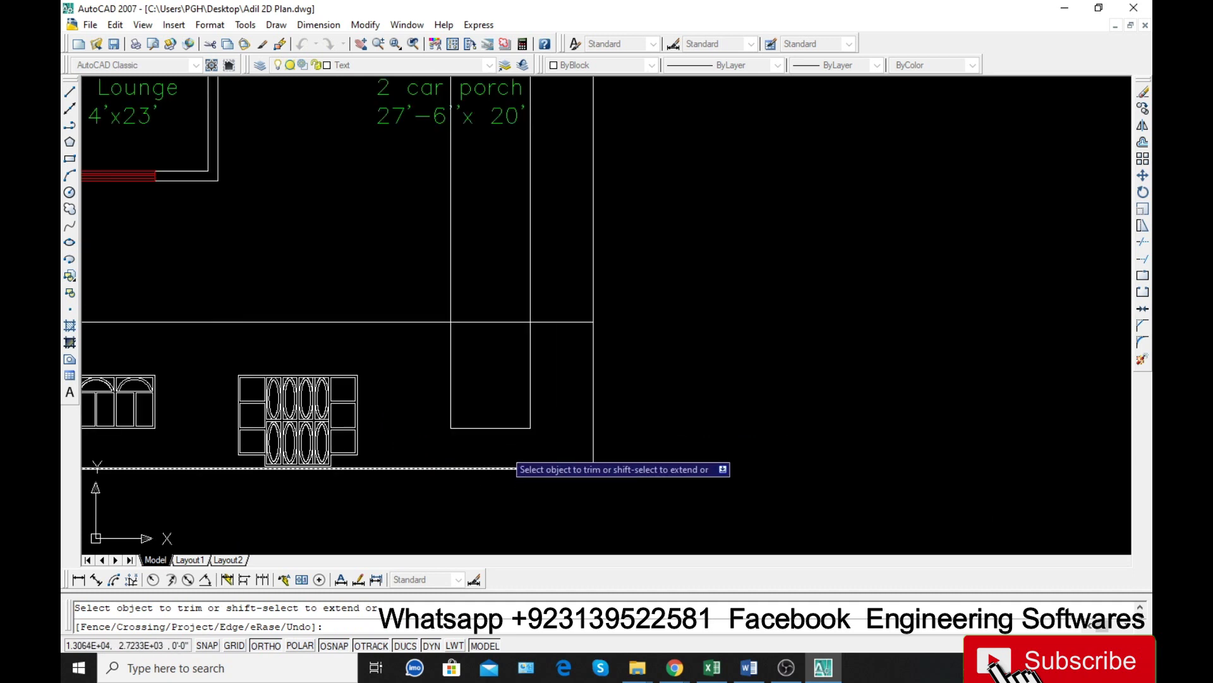
pyautogui.press('Escape')
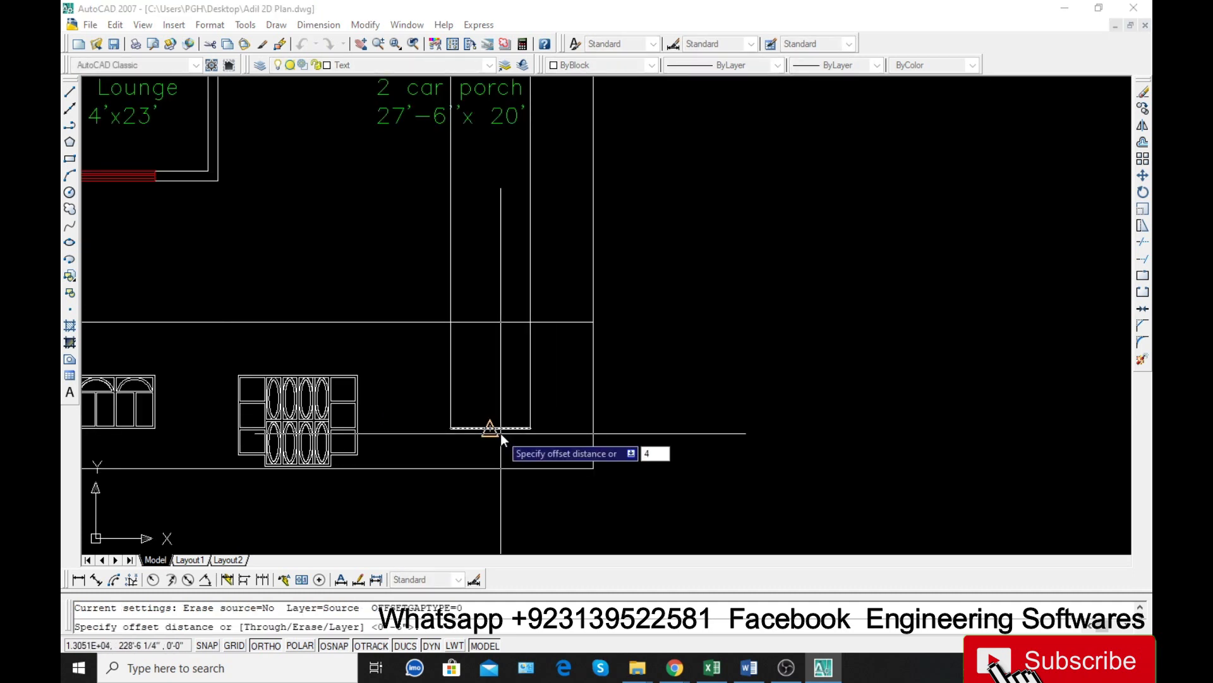
# Offset the second window's bottom line 4 feet upward to form its top edge.
pyautogui.press('Return')
pyautogui.click(502, 428)
pyautogui.click(500, 393)
pyautogui.press('Escape')
# Trim both projection lines between the second window's top edge and the elevation's top line.
pyautogui.write('t')
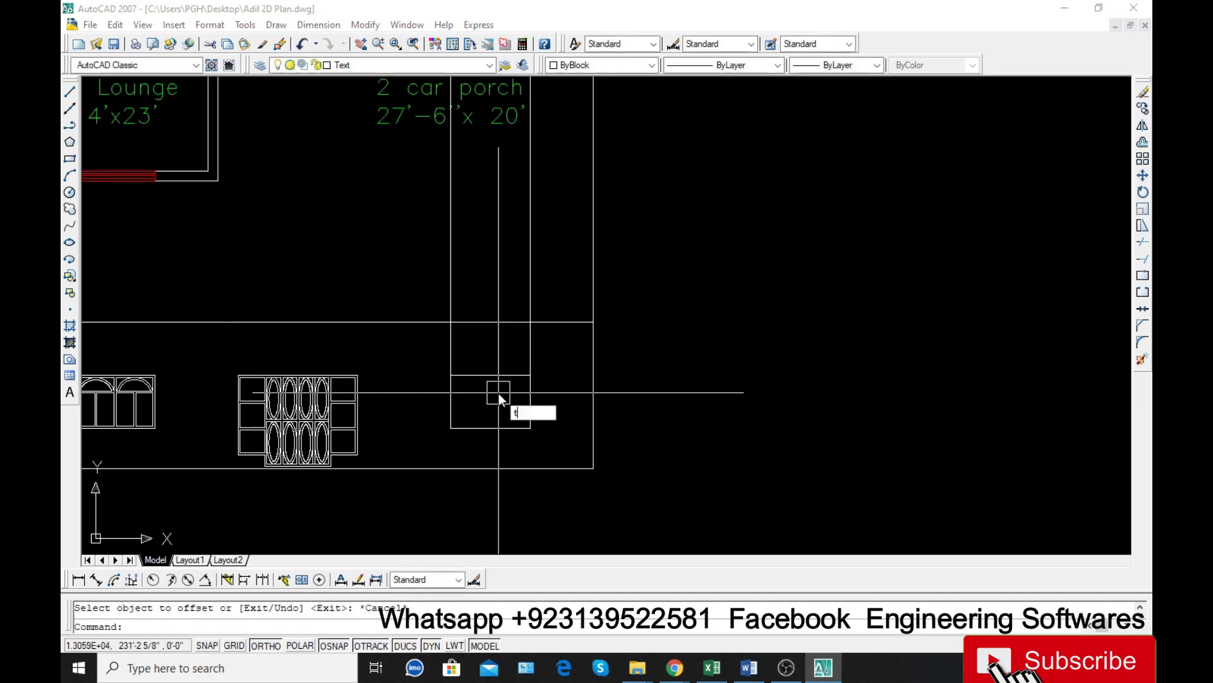
pyautogui.write('r')
pyautogui.press('Return')
pyautogui.press('Return')
pyautogui.click(531, 349)
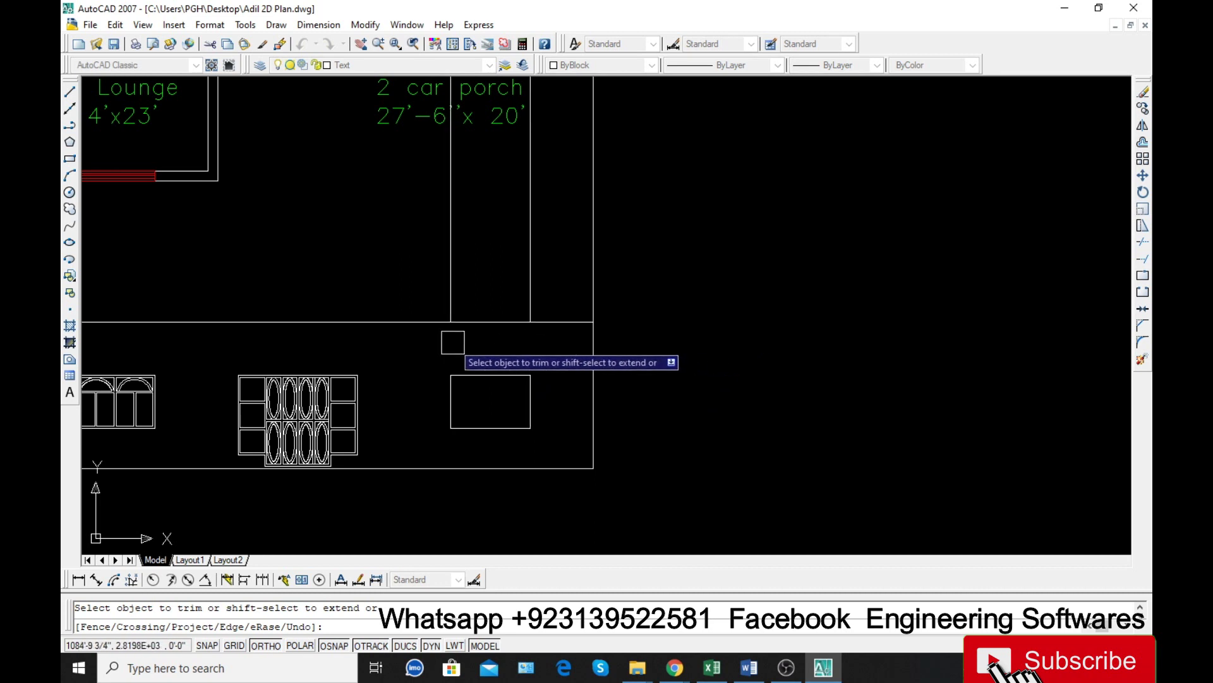
pyautogui.scroll(-2, 539, 392)
pyautogui.scroll(1, 491, 391)
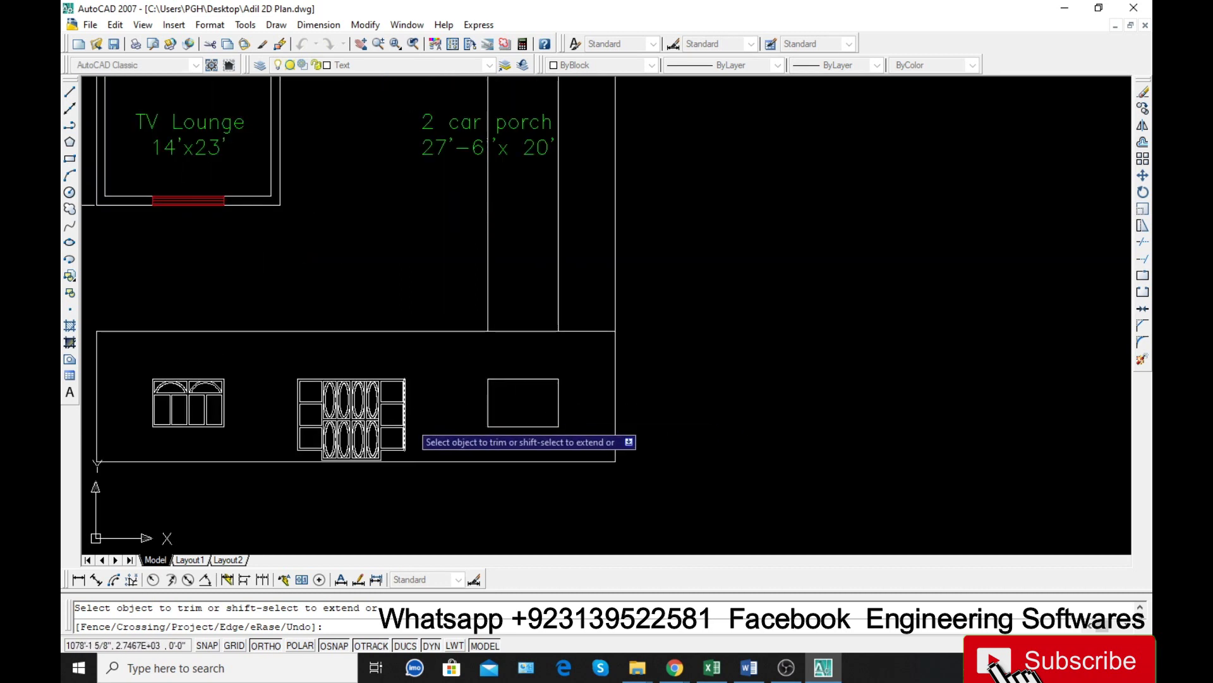
pyautogui.press('Escape')
pyautogui.write('xl')
pyautogui.press('Return')
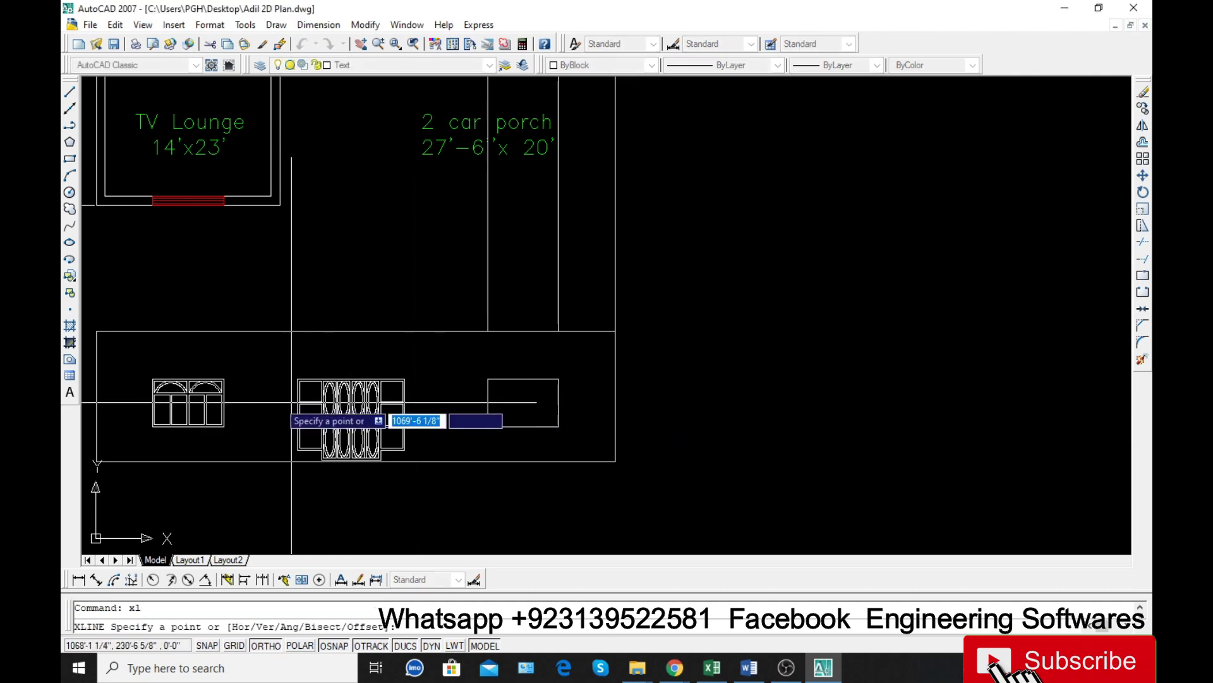
pyautogui.scroll(1, 224, 402)
pyautogui.scroll(-2, 253, 392)
# Draw a horizontal line from the arched window's upper right corner across to beyond the elevation's right edge.
pyautogui.write('l')
pyautogui.press('Return')
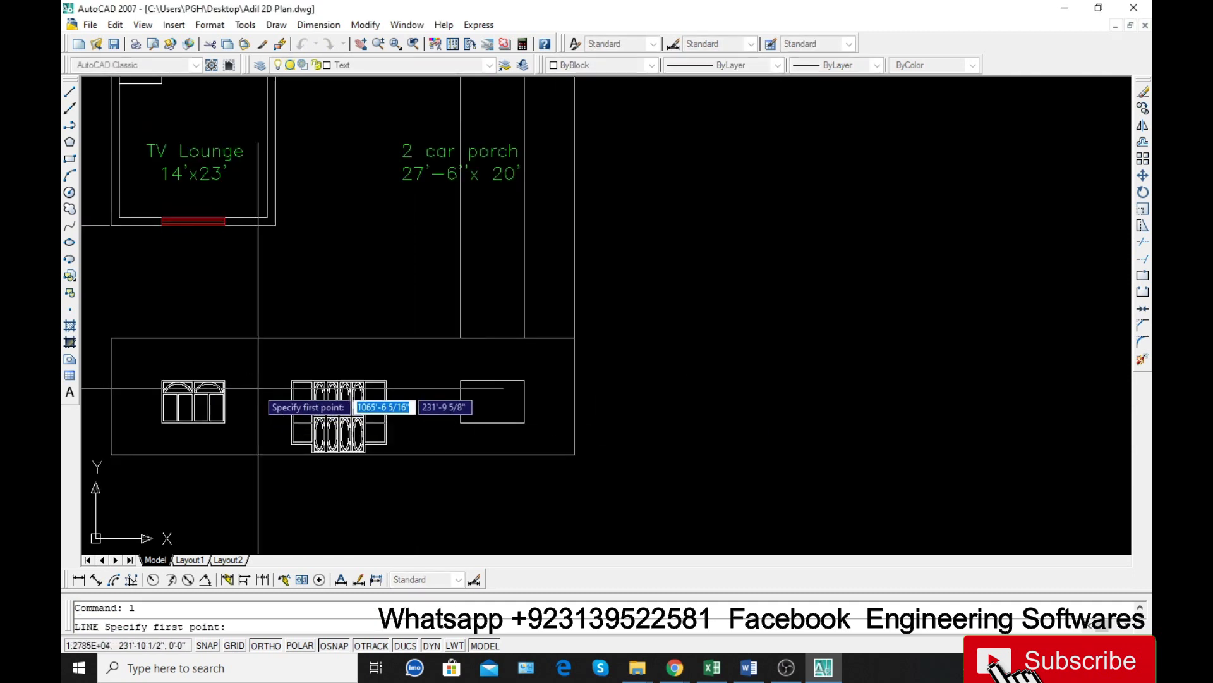
pyautogui.scroll(3, 253, 389)
pyautogui.click(213, 375)
pyautogui.scroll(-2, 214, 376)
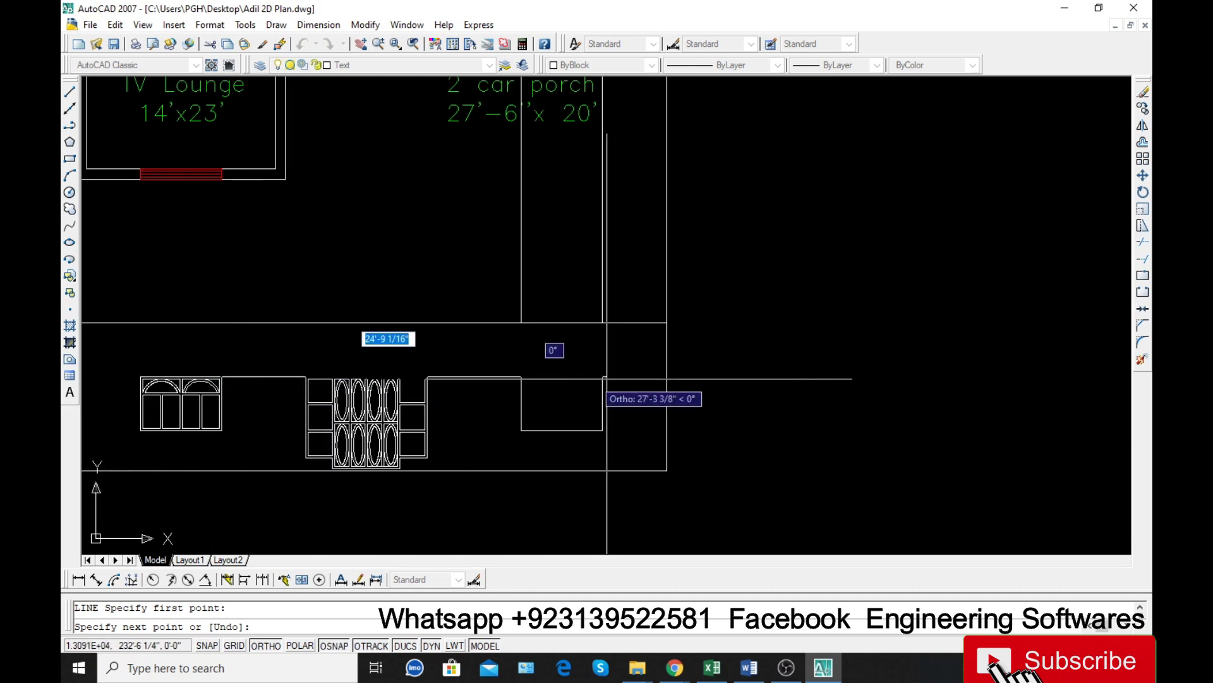
pyautogui.click(755, 377)
pyautogui.press('Escape')
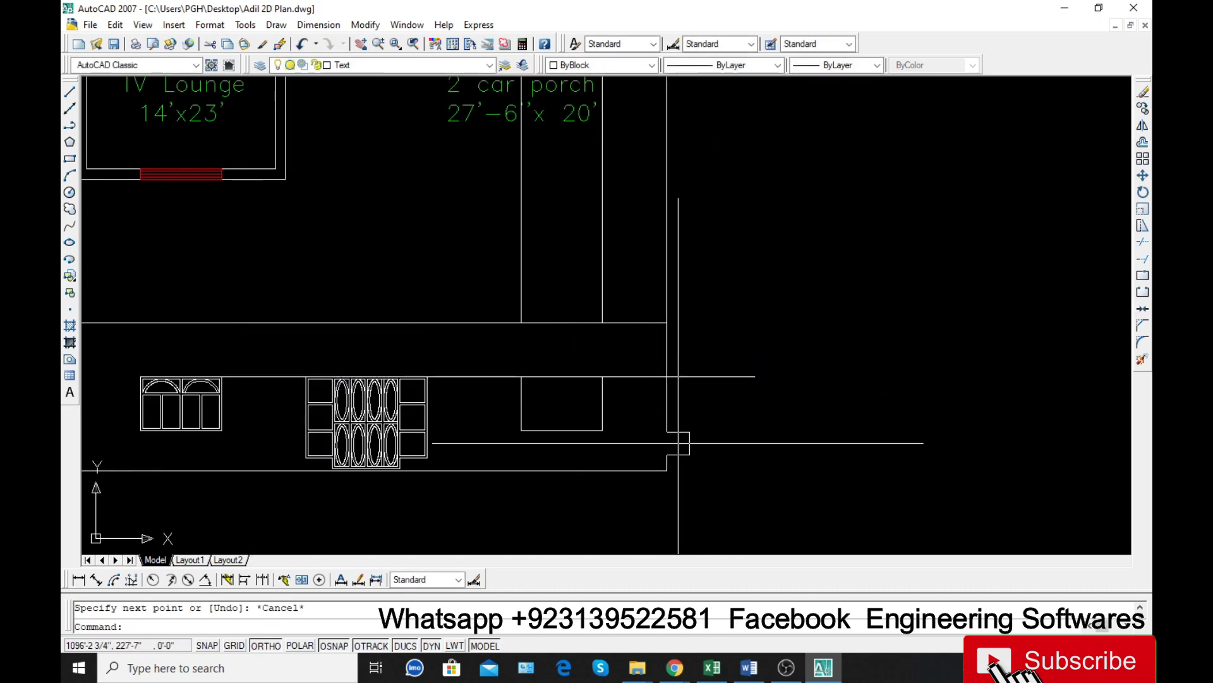
# Draw a horizontal line from the second window's lower right corner to beyond the elevation's right edge.
pyautogui.press('Return')
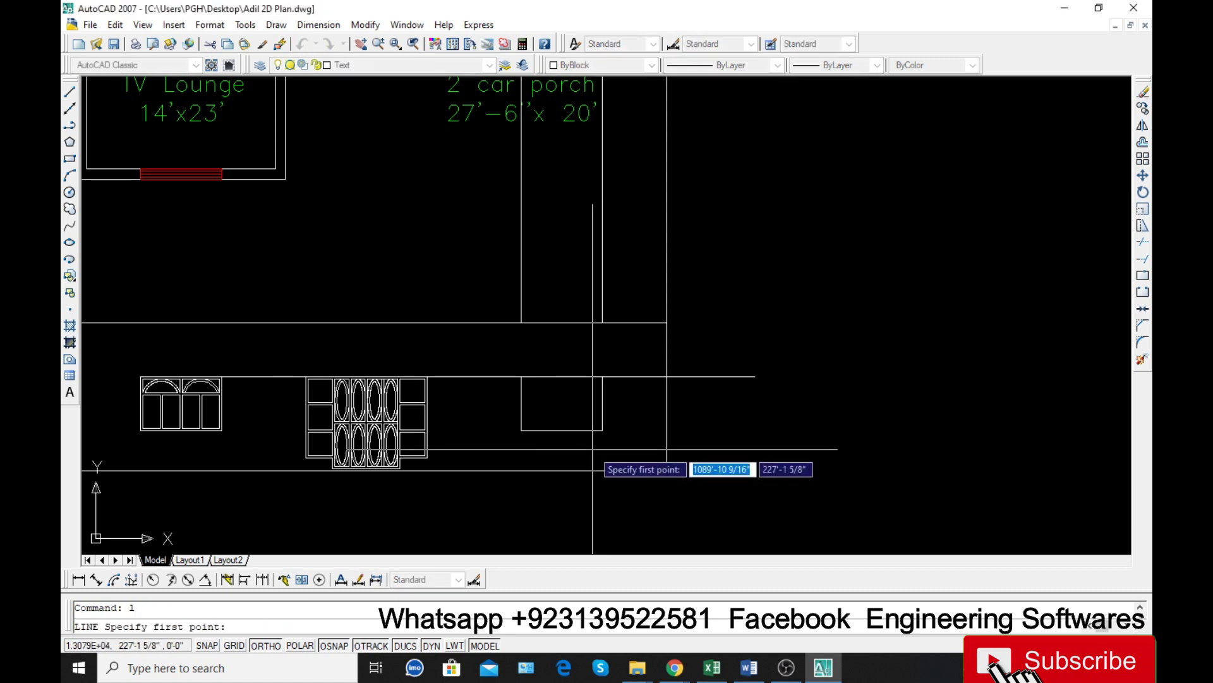
pyautogui.click(601, 430)
pyautogui.click(741, 429)
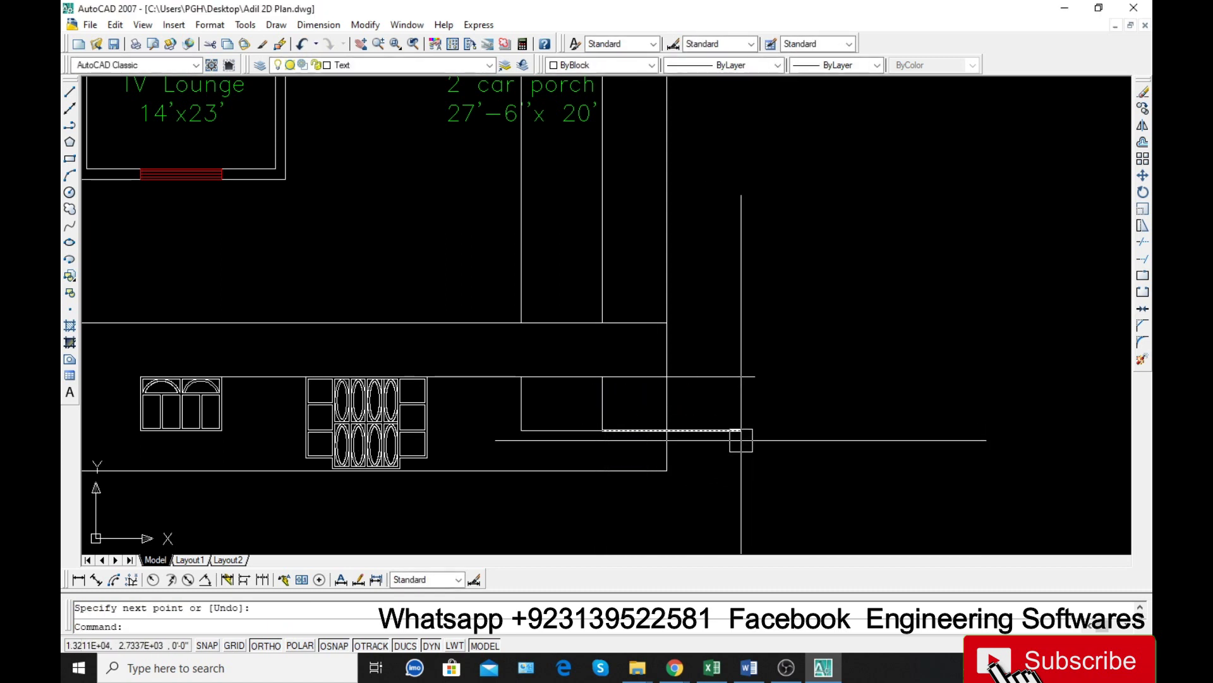
# Offset the elevation's right edge inward using the current offset distance.
pyautogui.press('Return')
pyautogui.write('o')
pyautogui.press('Return')
pyautogui.press('Return')
pyautogui.click(667, 411)
pyautogui.click(655, 425)
pyautogui.press('Escape')
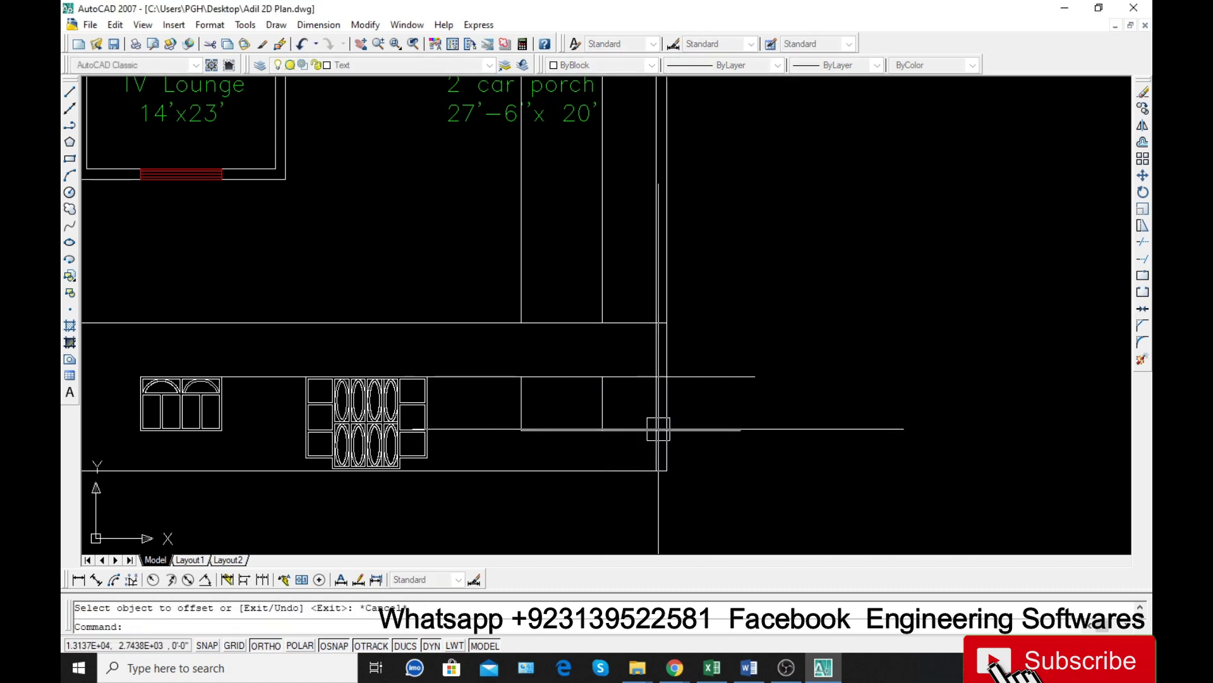
# Trim the two horizontal window lines so only short pieces remain between the elevation's right edge and its inner offset line.
pyautogui.write('tr')
pyautogui.press('Return')
pyautogui.press('Return')
pyautogui.click(699, 430)
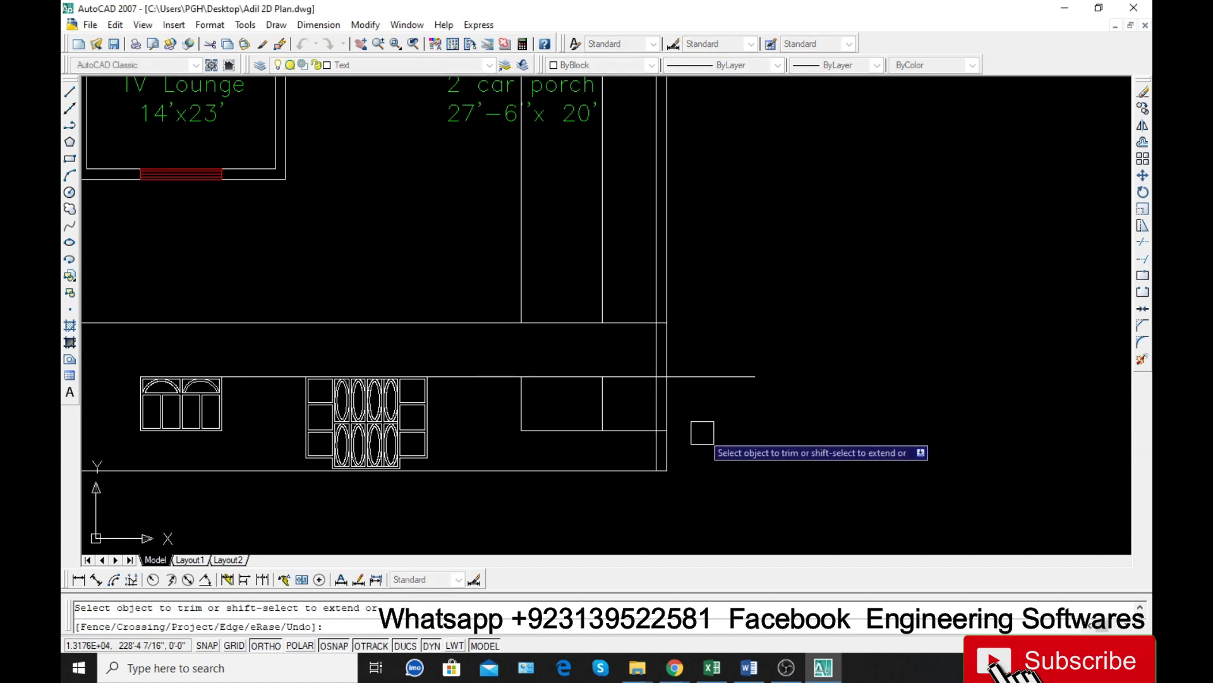
pyautogui.click(707, 377)
pyautogui.click(634, 377)
pyautogui.click(632, 430)
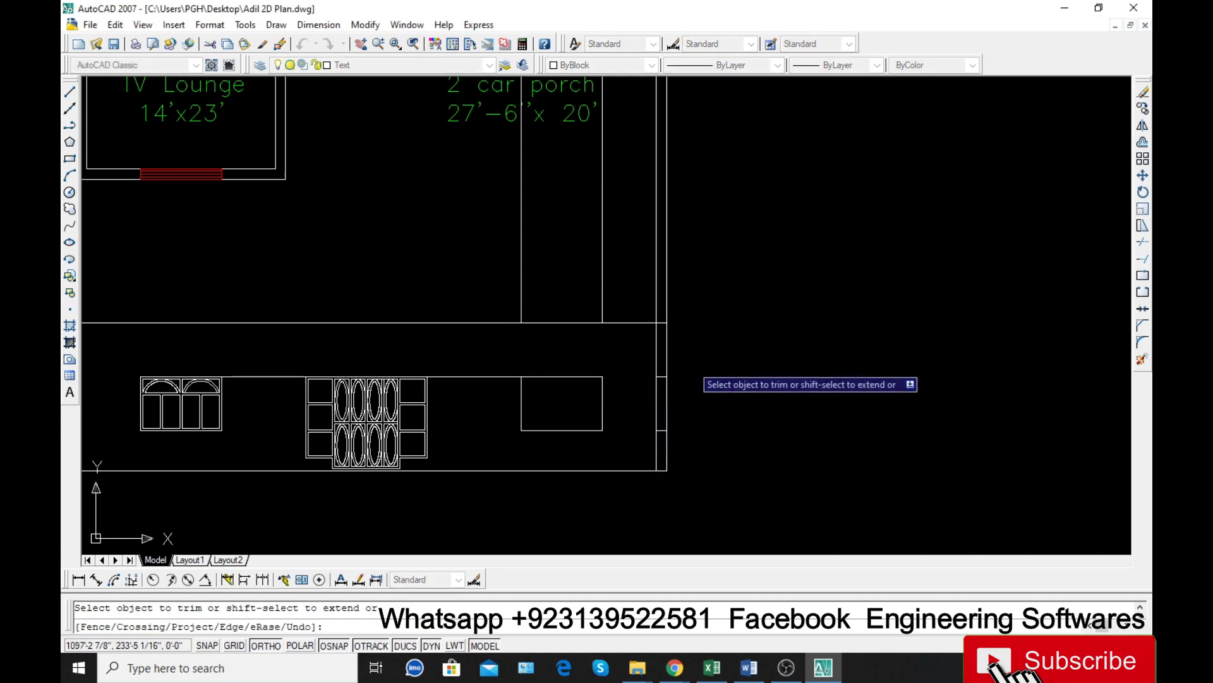
# Trim both vertical lines at the right end directly above the elevation's top line.
pyautogui.click(700, 349)
pyautogui.click(714, 312)
pyautogui.click(727, 261)
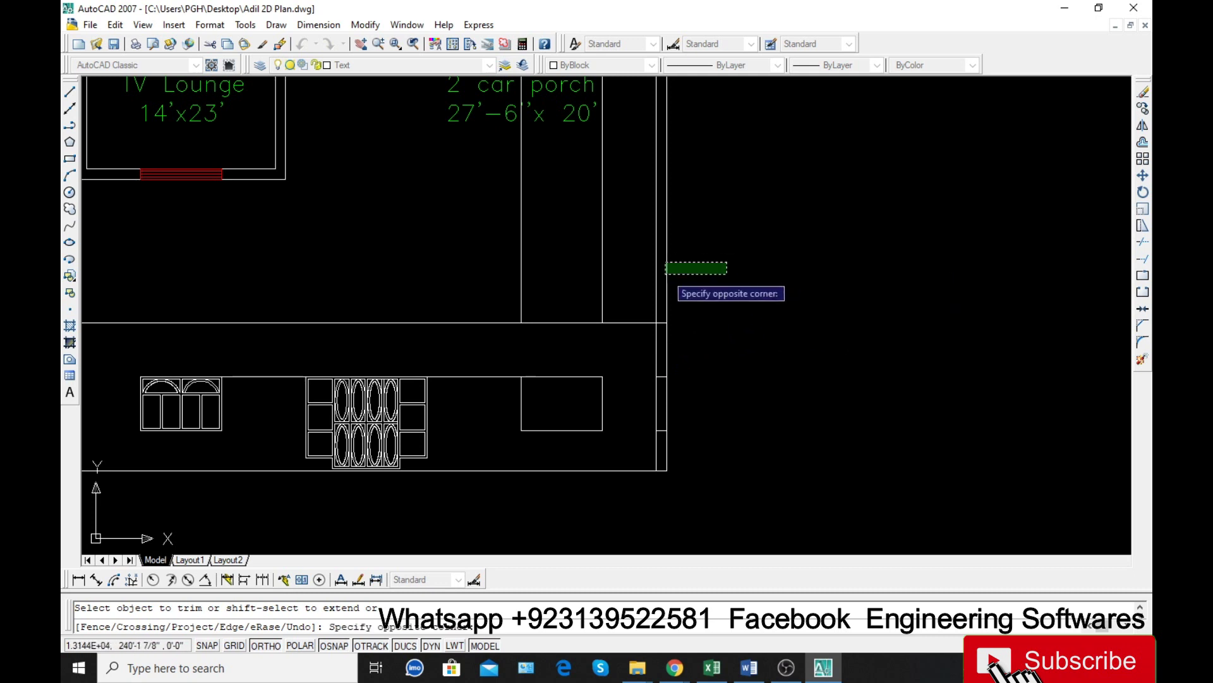
pyautogui.click(746, 294)
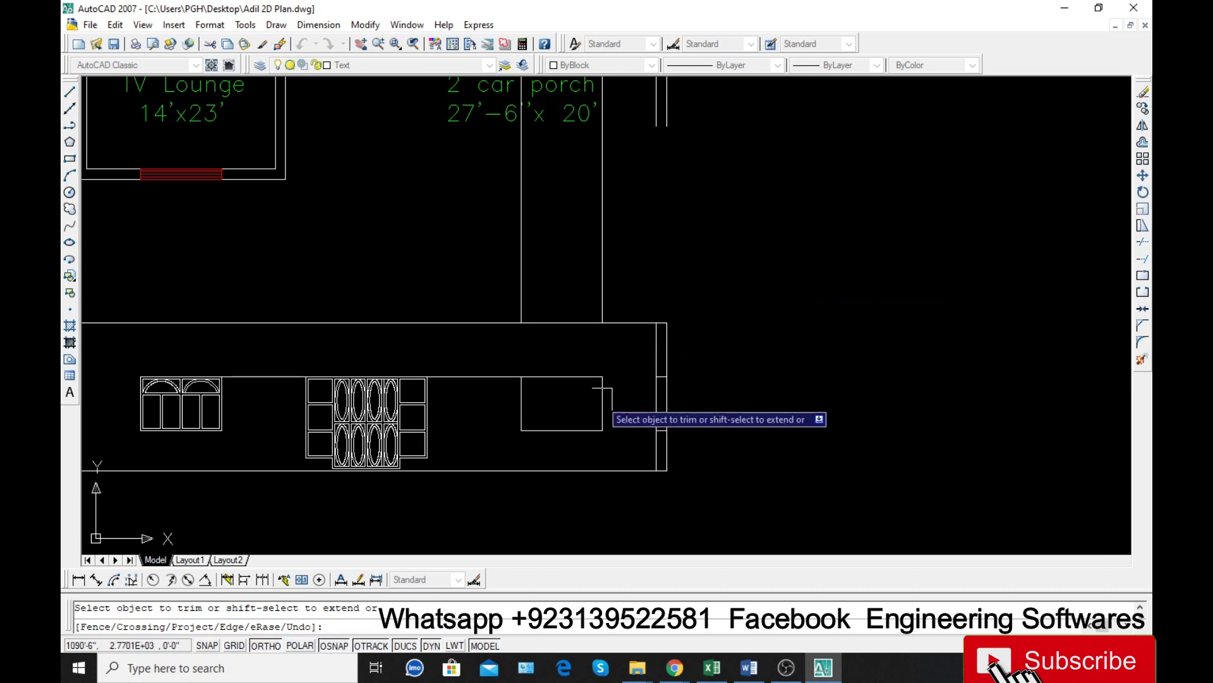
pyautogui.press('Escape')
# Erase the horizontal guide line running from the arched window across to the second window's top edge.
pyautogui.click(585, 379)
pyautogui.click(479, 376)
pyautogui.press('Delete')
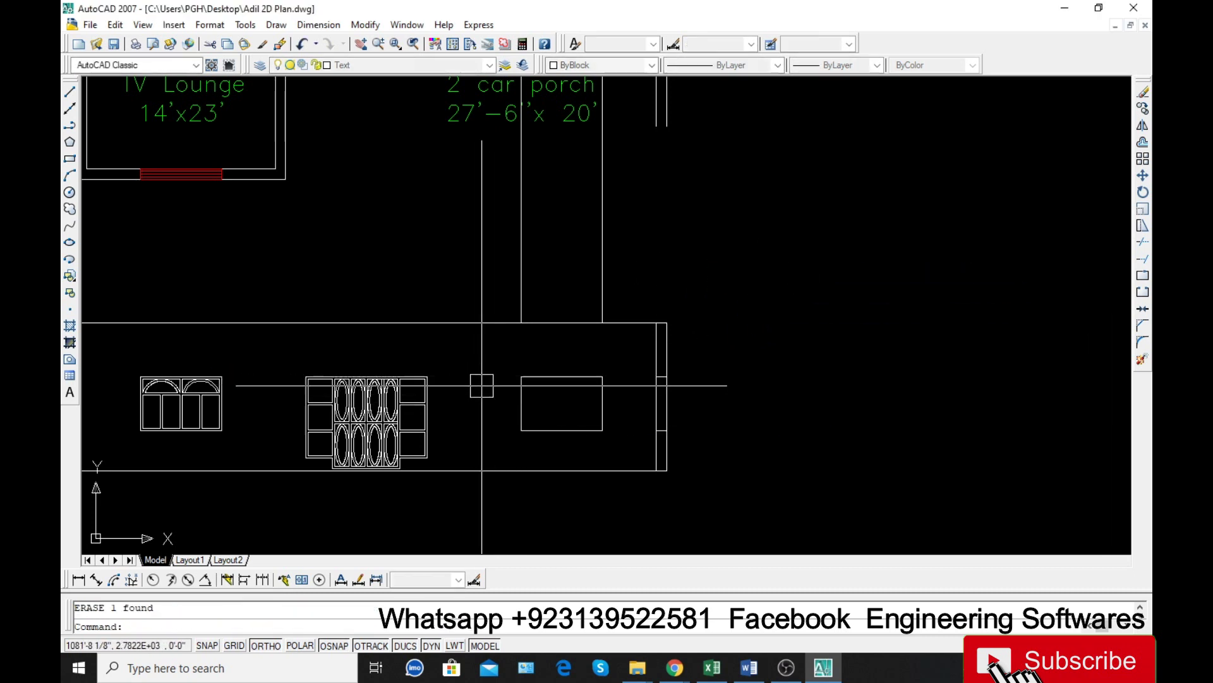
# Copy the complete arched window from its lower left corner onto the lower left corner of the second window outline.
pyautogui.scroll(-3, 442, 436)
pyautogui.scroll(2, 432, 444)
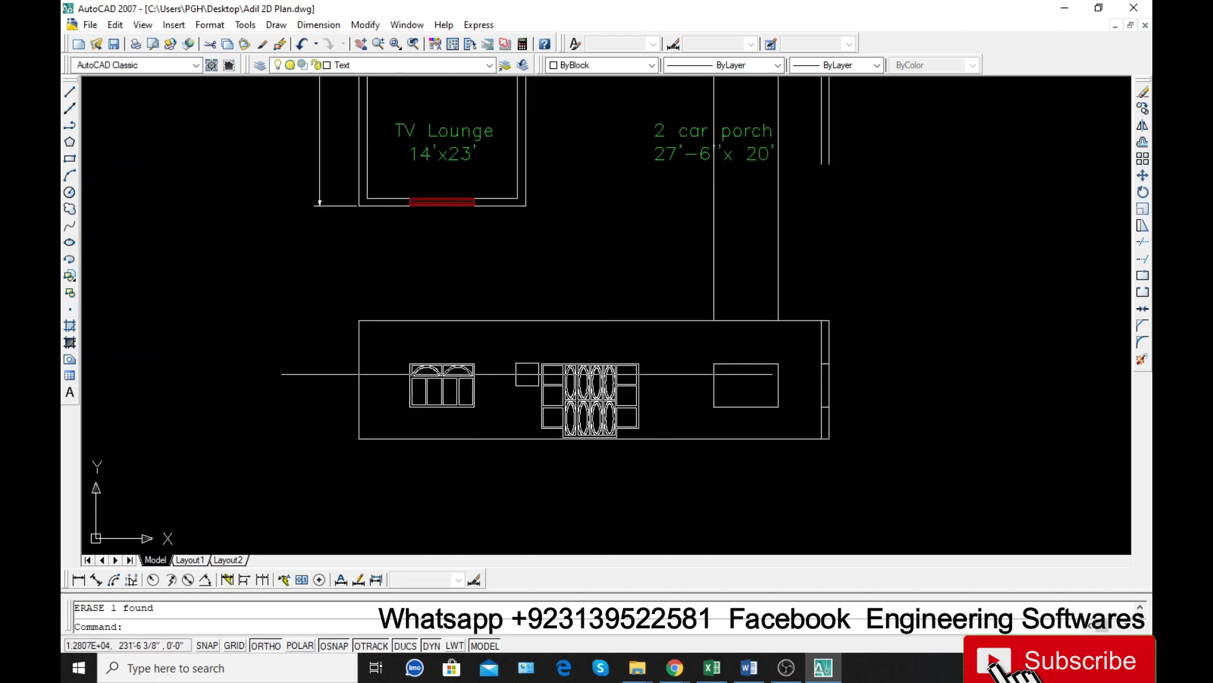
pyautogui.click(390, 422)
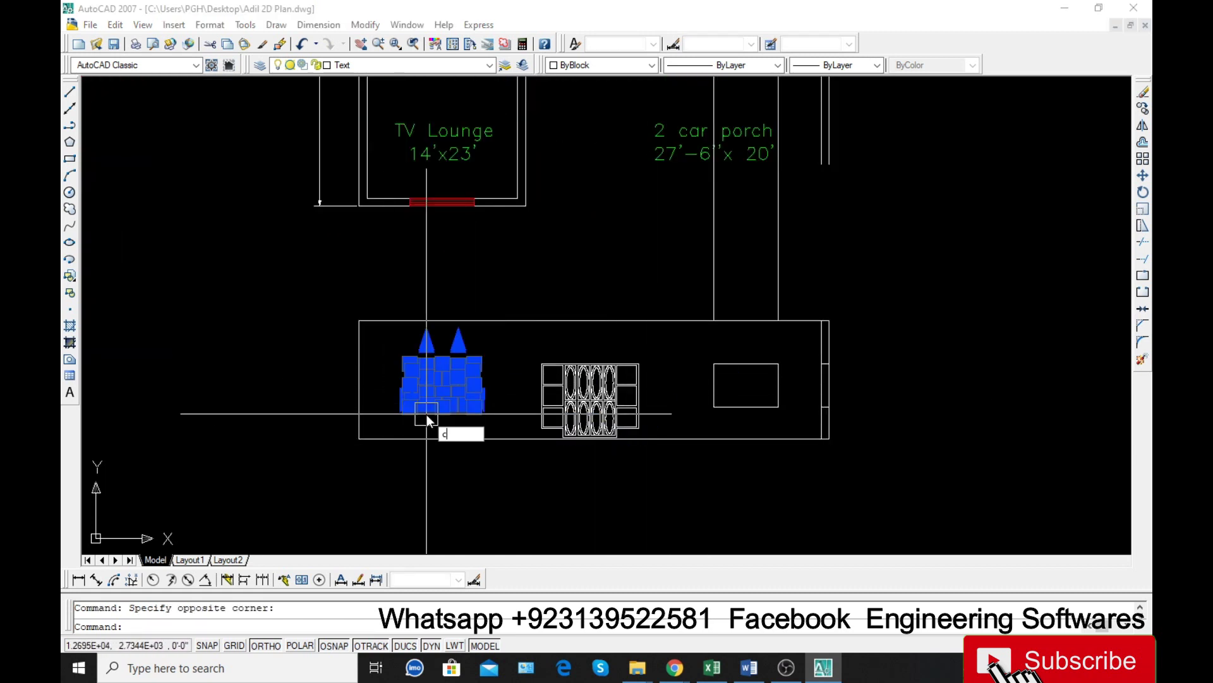
pyautogui.write('co')
pyautogui.press('Return')
pyautogui.scroll(3, 411, 398)
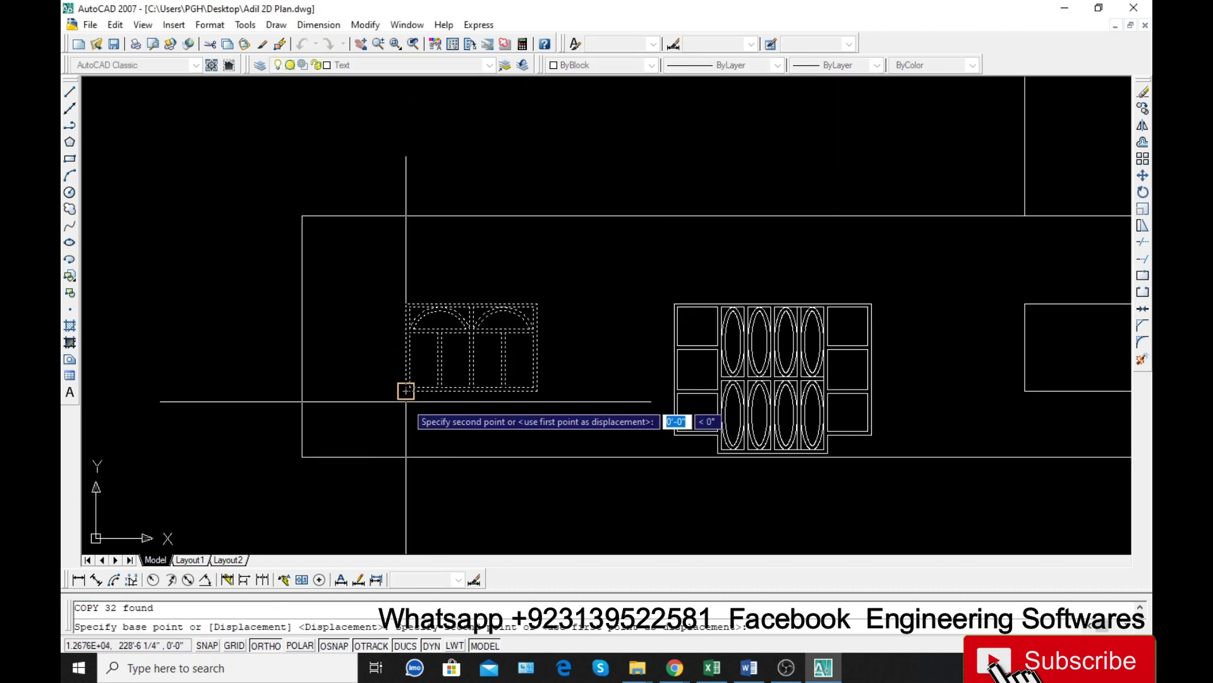
pyautogui.scroll(-3, 651, 367)
pyautogui.scroll(4, 822, 404)
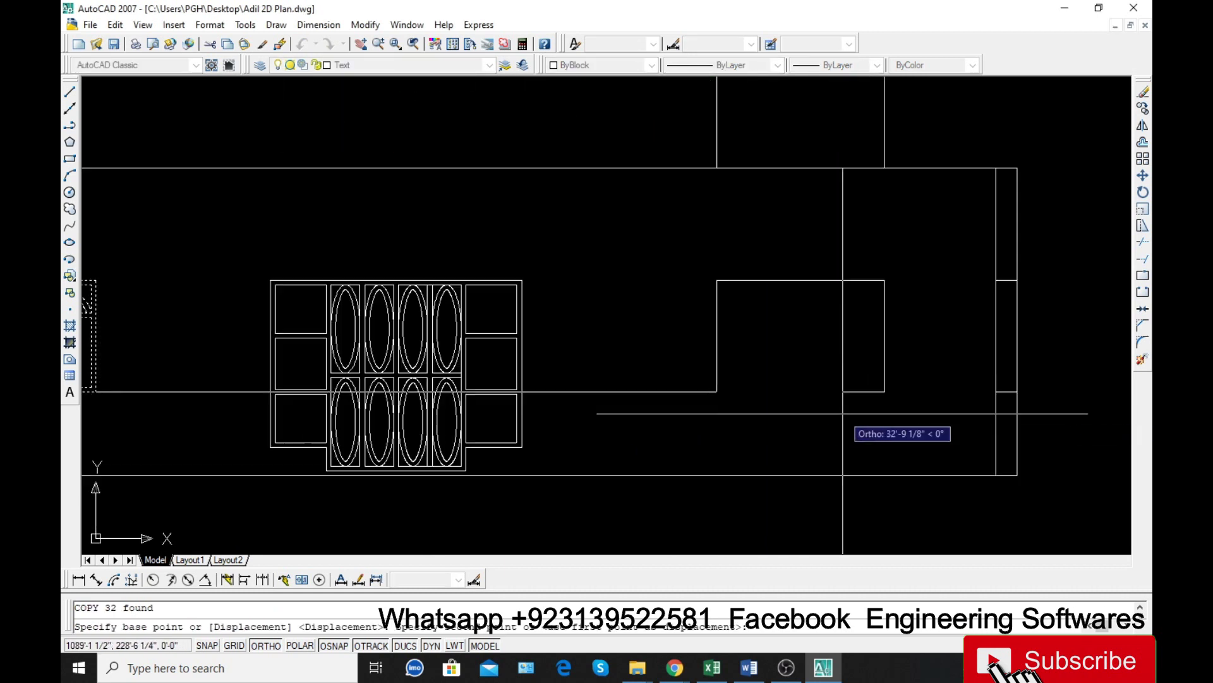
pyautogui.click(717, 392)
pyautogui.scroll(-3, 717, 392)
pyautogui.press('Escape')
pyautogui.scroll(-2, 684, 489)
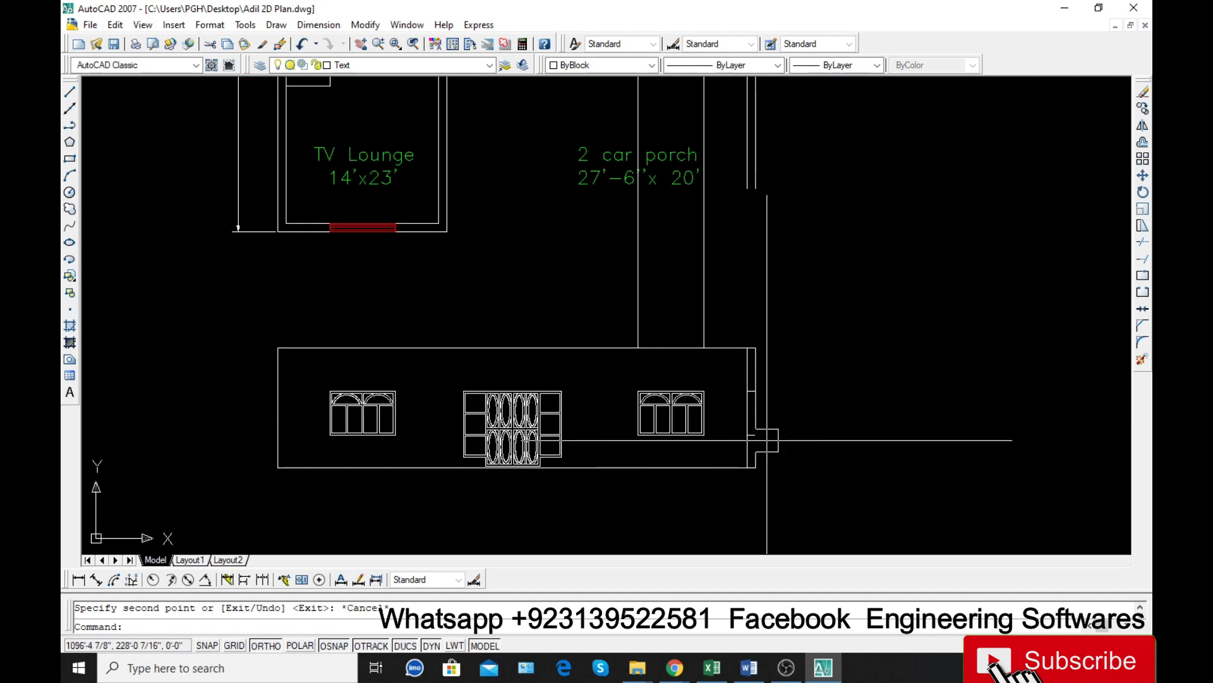
pyautogui.scroll(5, 767, 441)
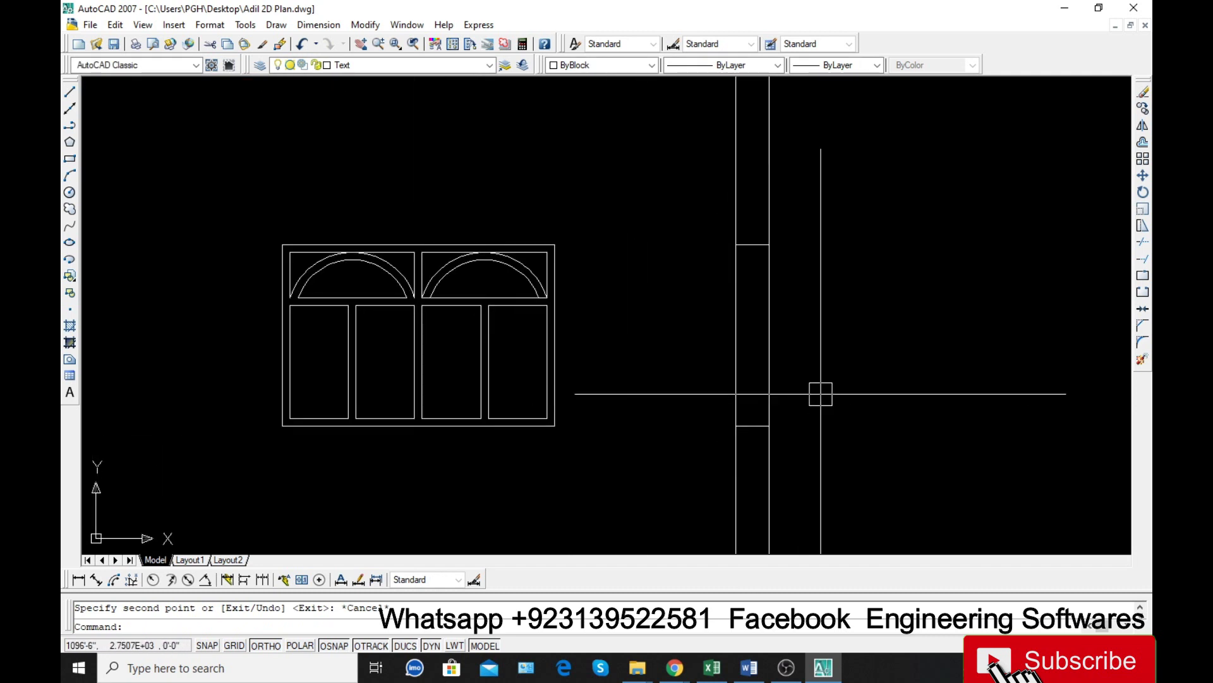
pyautogui.write('l')
pyautogui.press('Return')
pyautogui.scroll(-4, 822, 429)
pyautogui.scroll(2, 458, 196)
pyautogui.press('Escape')
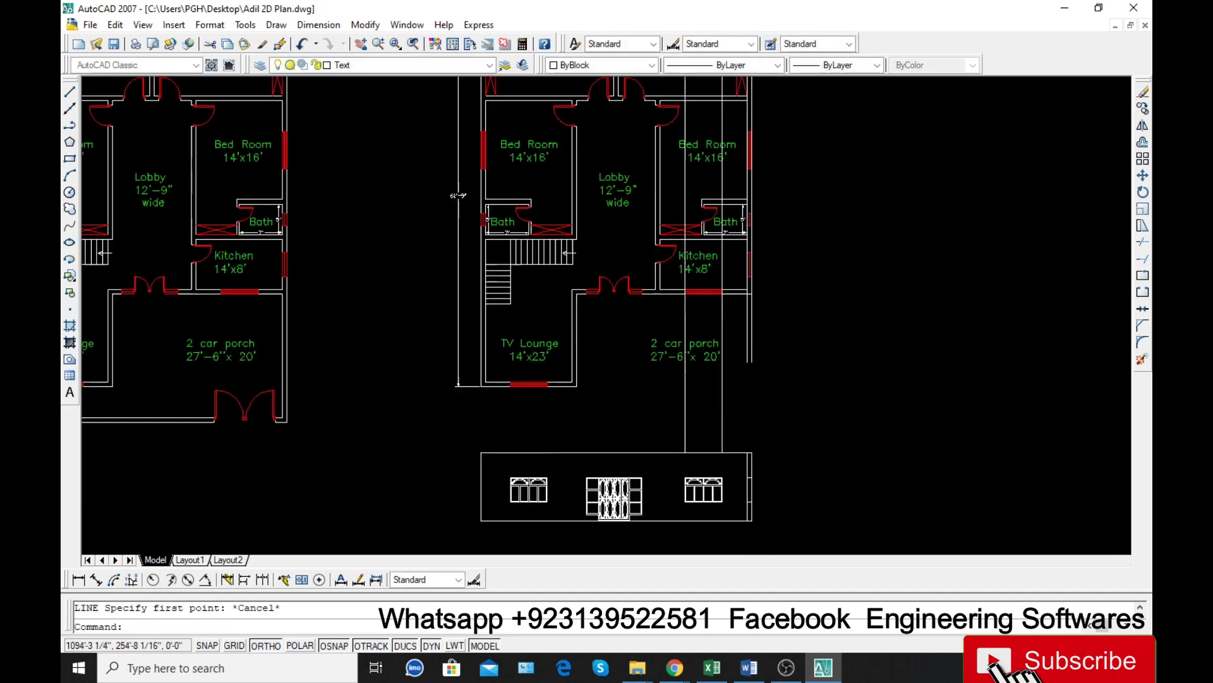
# Erase the four leftover vertical projection lines running through the kitchen and car porch of the plan.
pyautogui.scroll(3, 746, 338)
pyautogui.click(755, 329)
pyautogui.click(622, 299)
pyautogui.press('Delete')
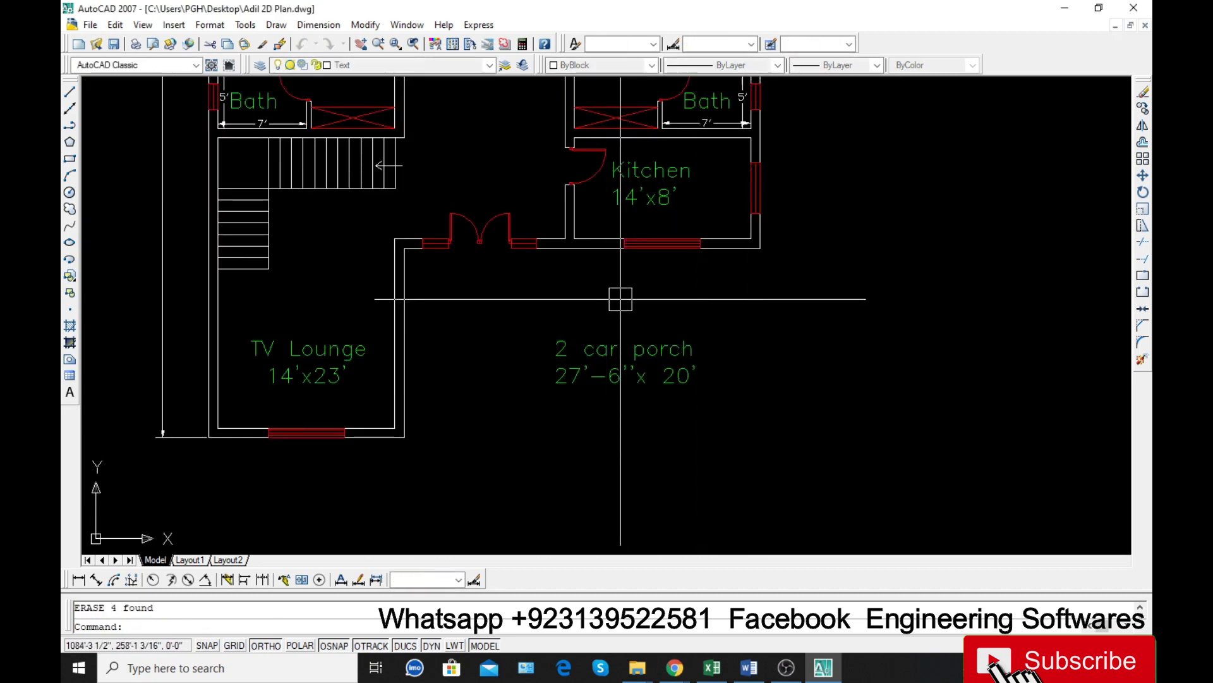
# Draw a vertical line joining the midpoints of the two short horizontal lines in the elevation's narrow right-hand strip.
pyautogui.scroll(-3, 621, 299)
pyautogui.scroll(3, 762, 278)
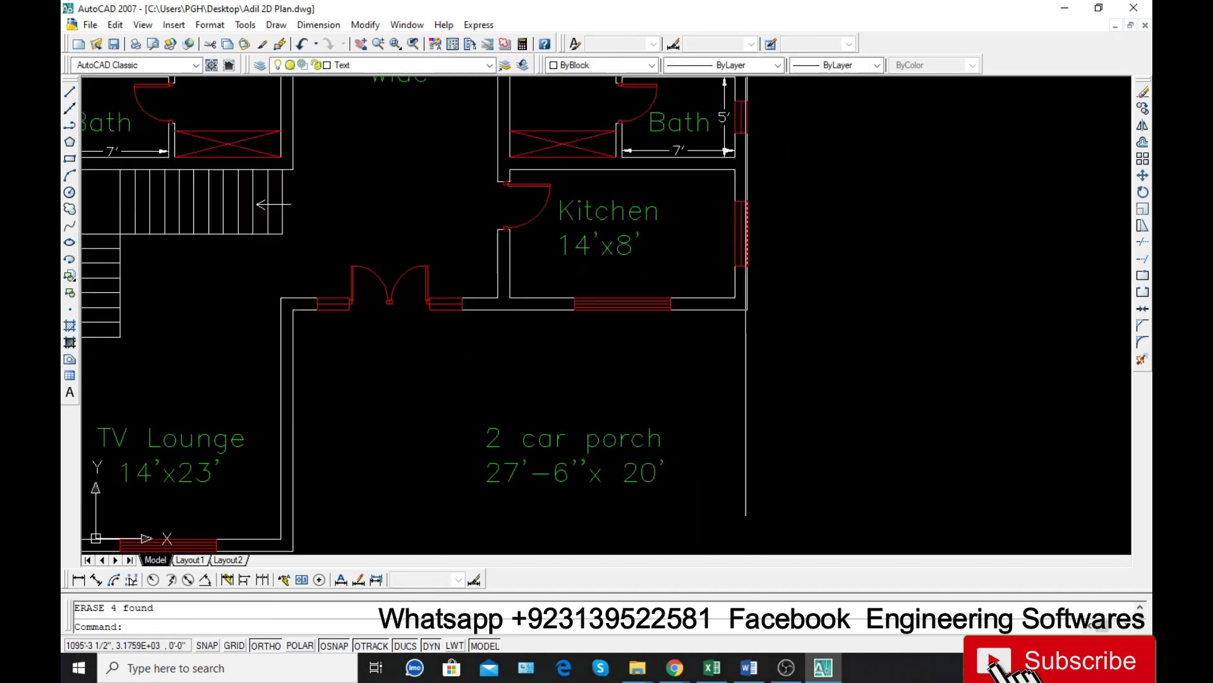
pyautogui.scroll(-3, 689, 279)
pyautogui.scroll(5, 722, 429)
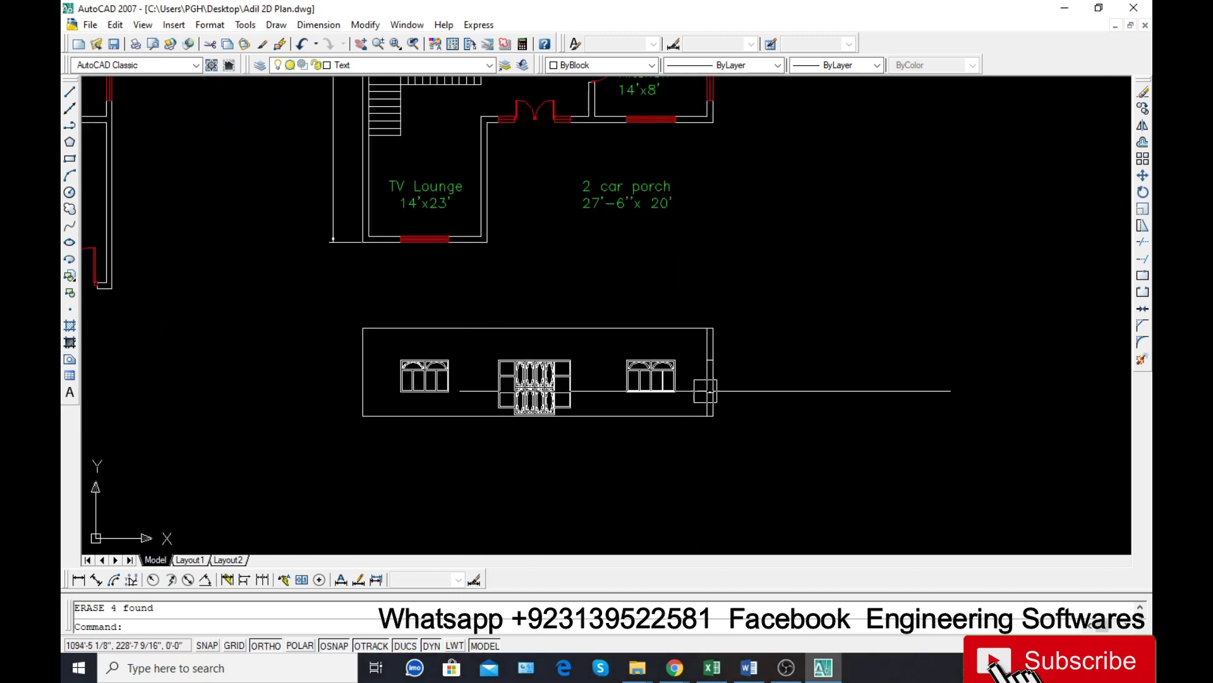
pyautogui.write('l')
pyautogui.press('Return')
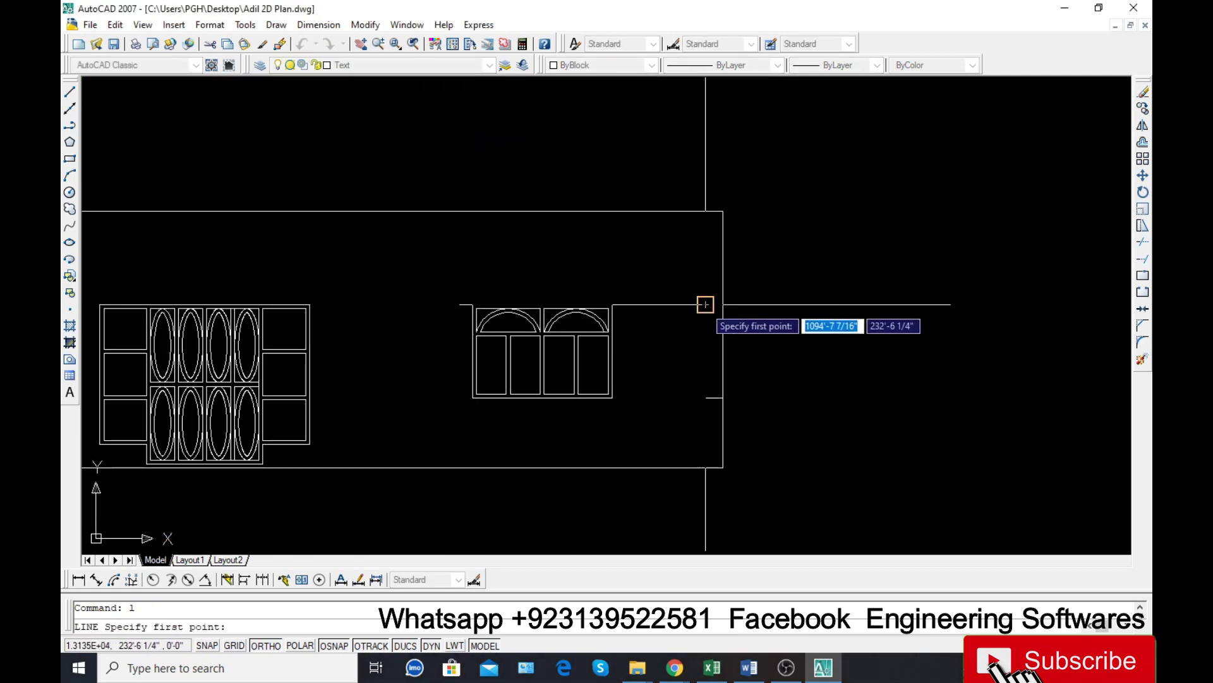
pyautogui.click(714, 306)
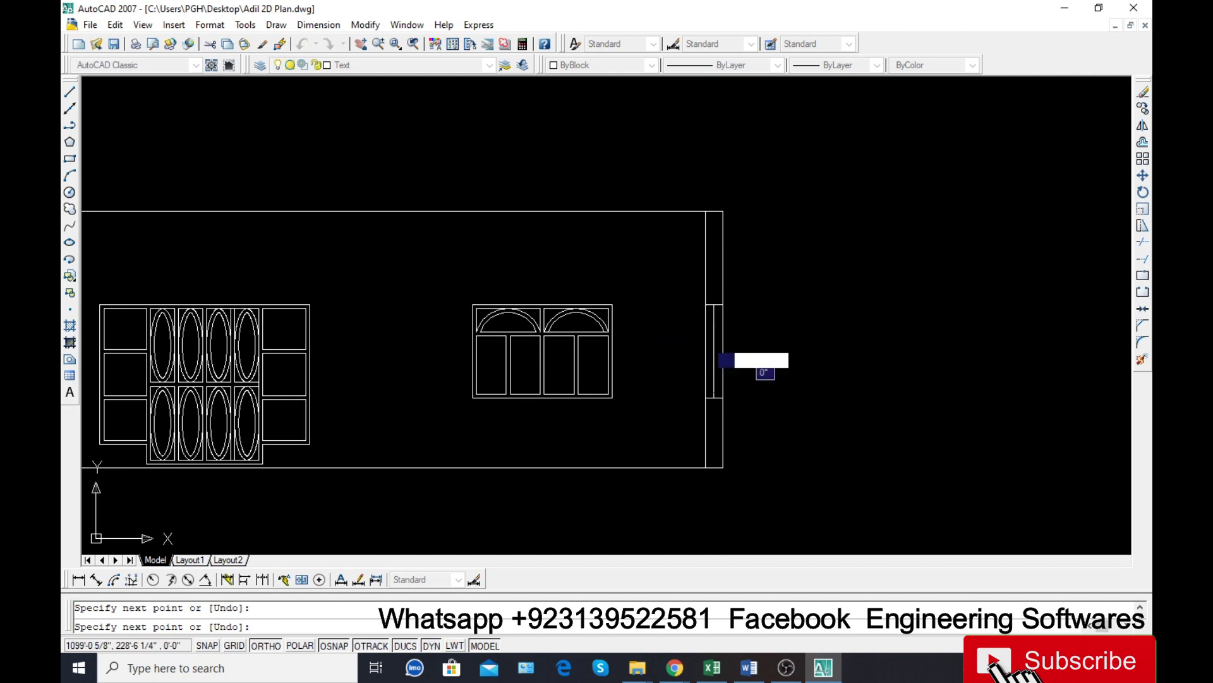
pyautogui.press('Return')
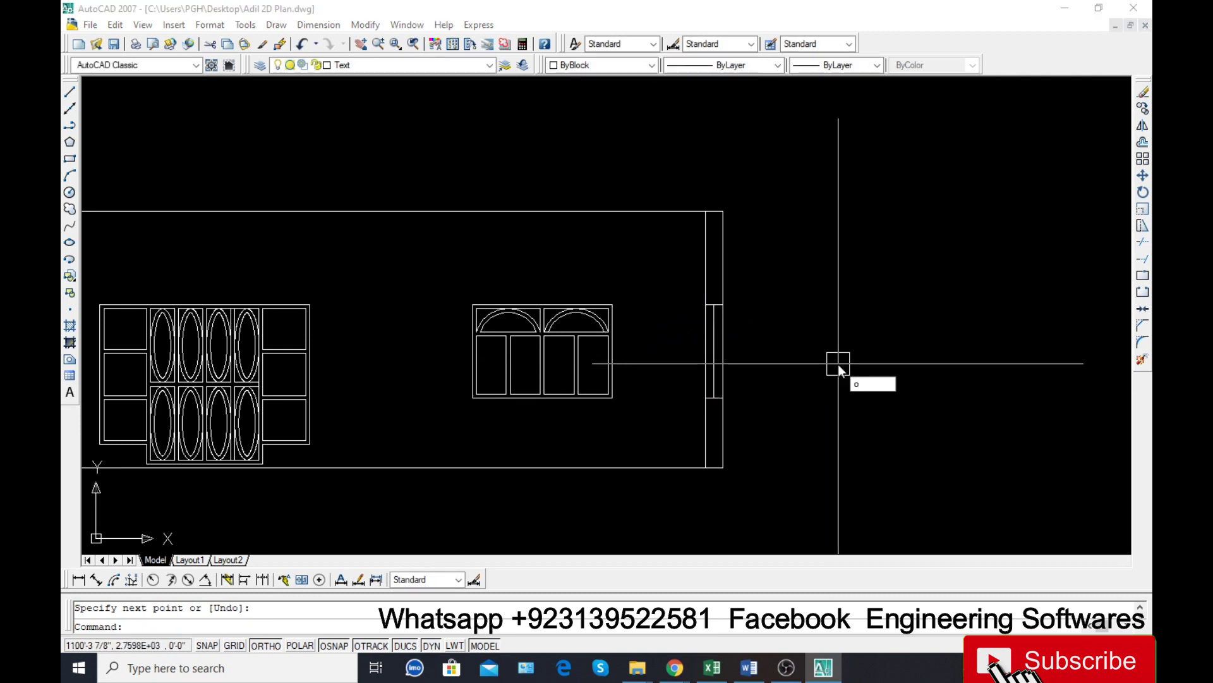
pyautogui.press('Escape')
# Offset the elevation's top line 6 inches upward.
pyautogui.scroll(-4, 828, 361)
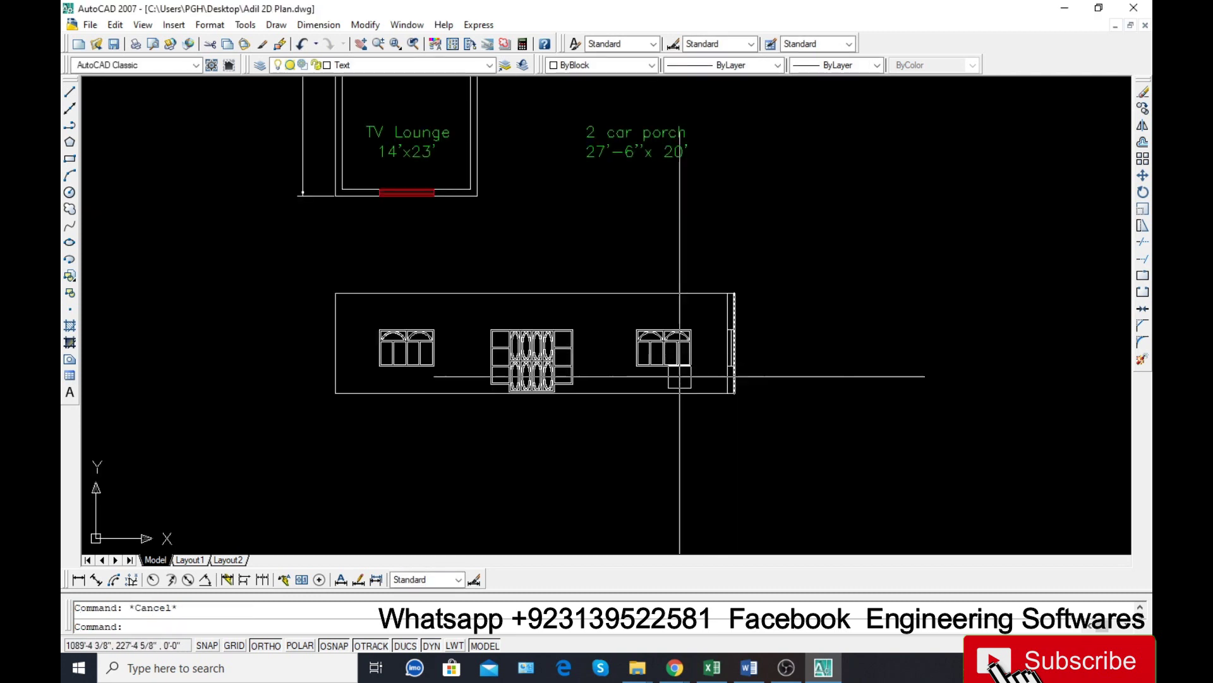
pyautogui.scroll(3, 392, 332)
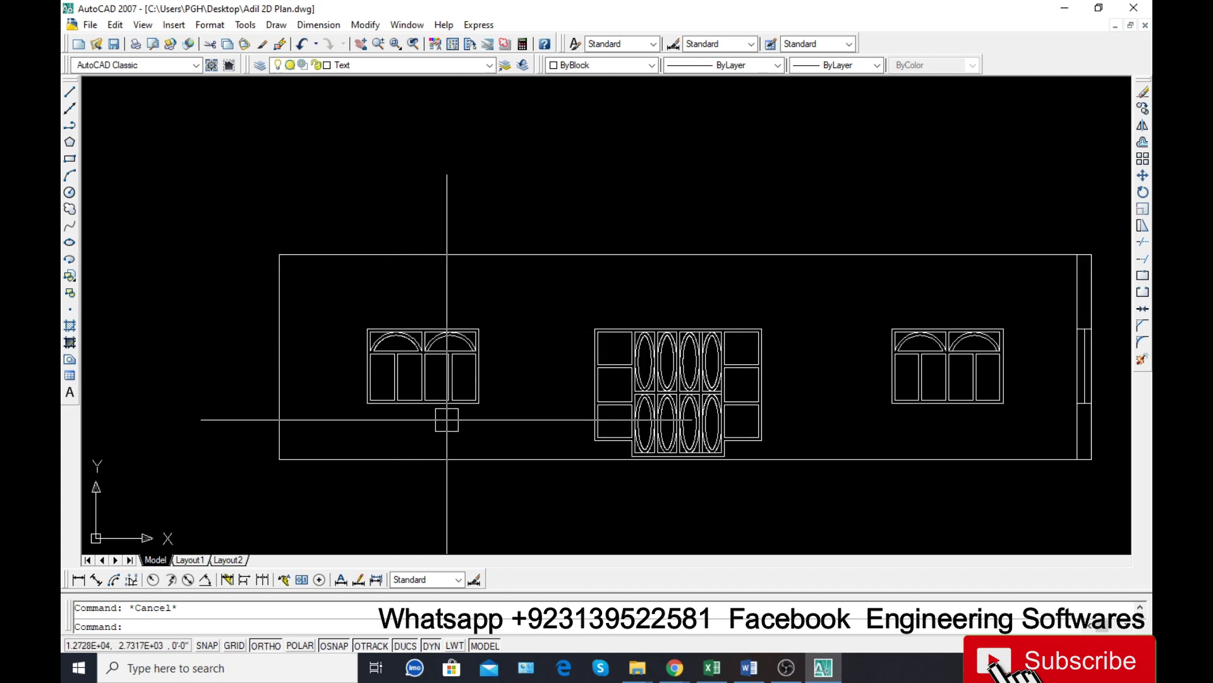
pyautogui.press('Escape')
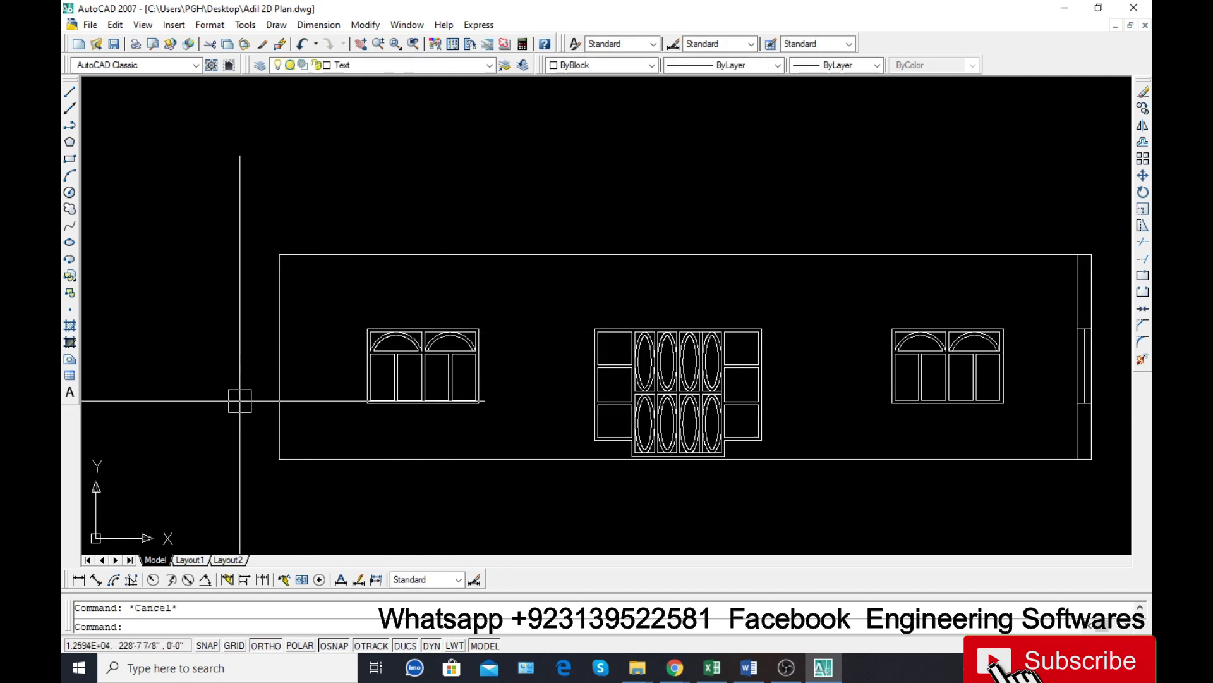
pyautogui.write('o')
pyautogui.press('Return')
pyautogui.write('6')
pyautogui.press('Return')
pyautogui.click(345, 255)
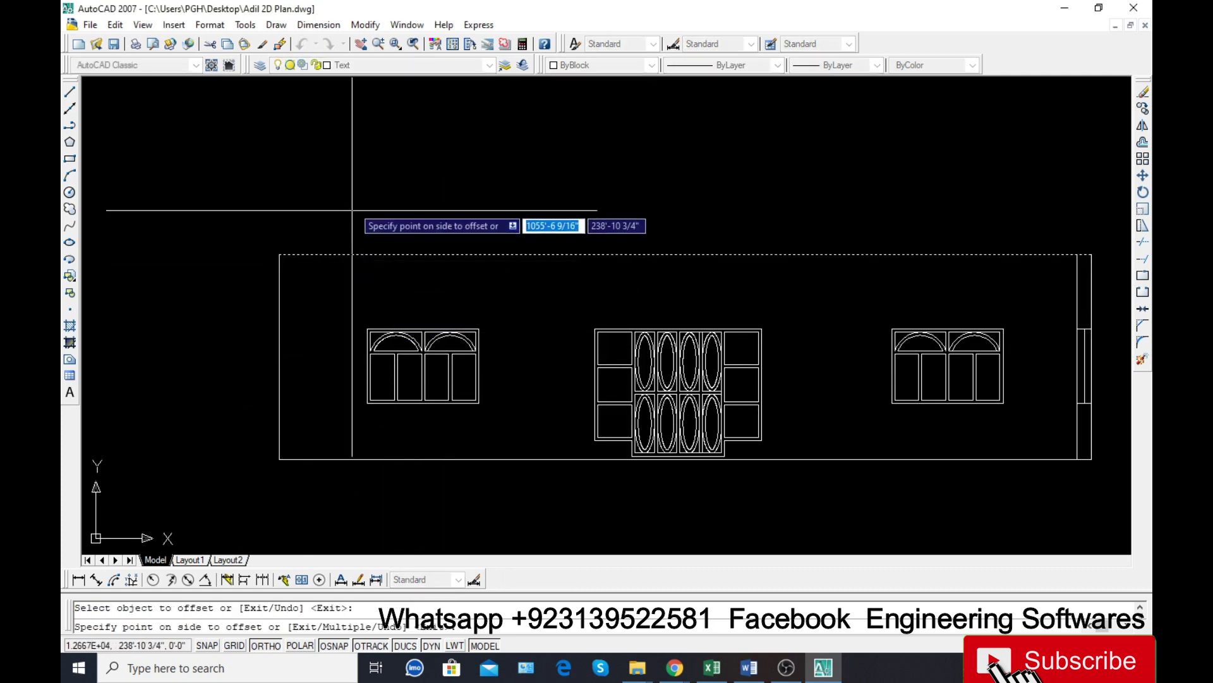
pyautogui.click(354, 206)
pyautogui.press('Escape')
# Extend the elevation's left and right edges up to the new upper line.
pyautogui.write('ex')
pyautogui.press('Return')
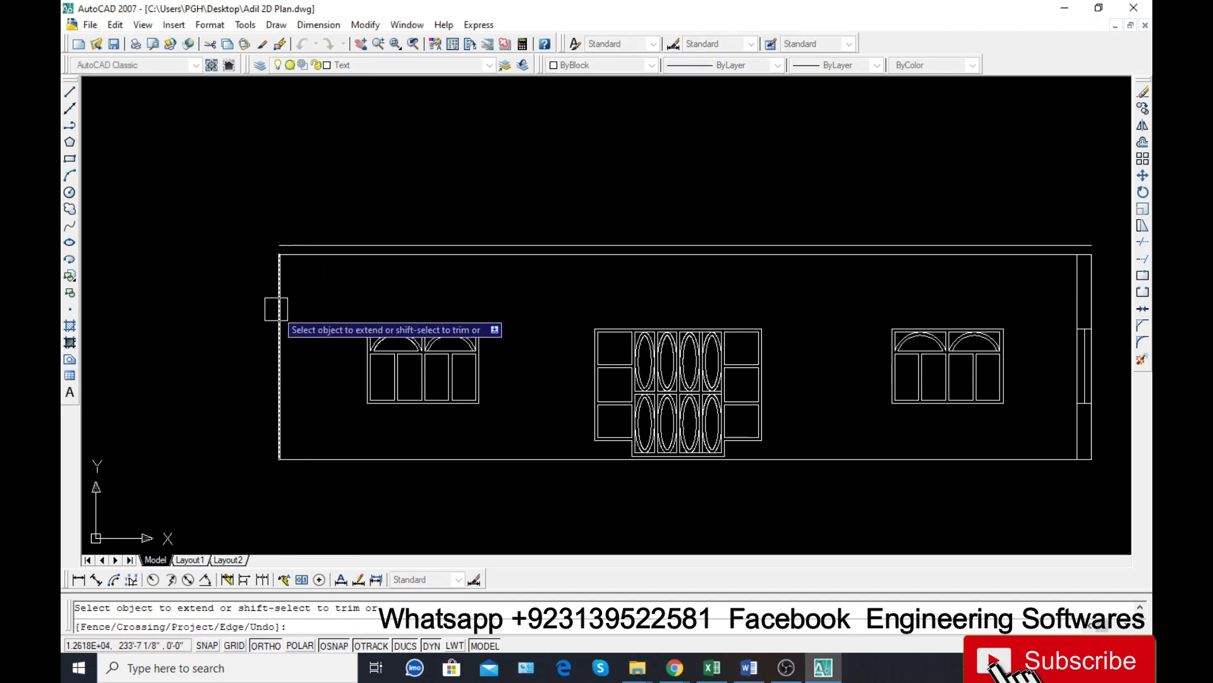
pyautogui.scroll(-1, 789, 311)
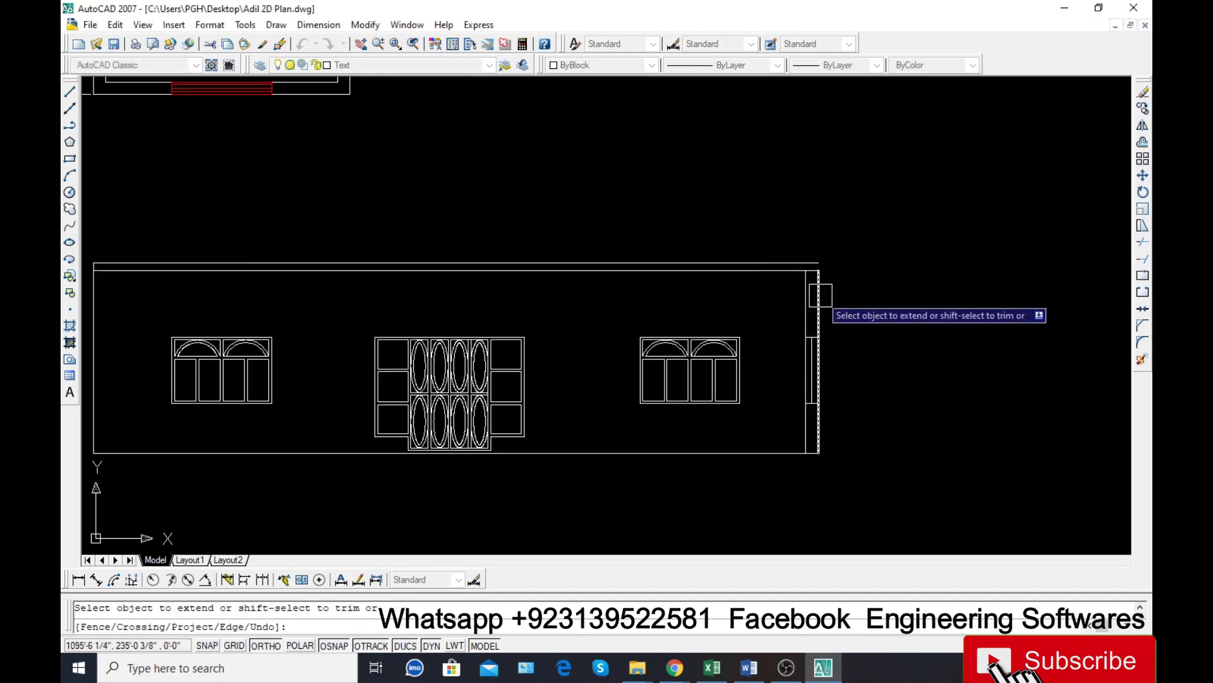
pyautogui.press('Escape')
pyautogui.scroll(-1, 822, 329)
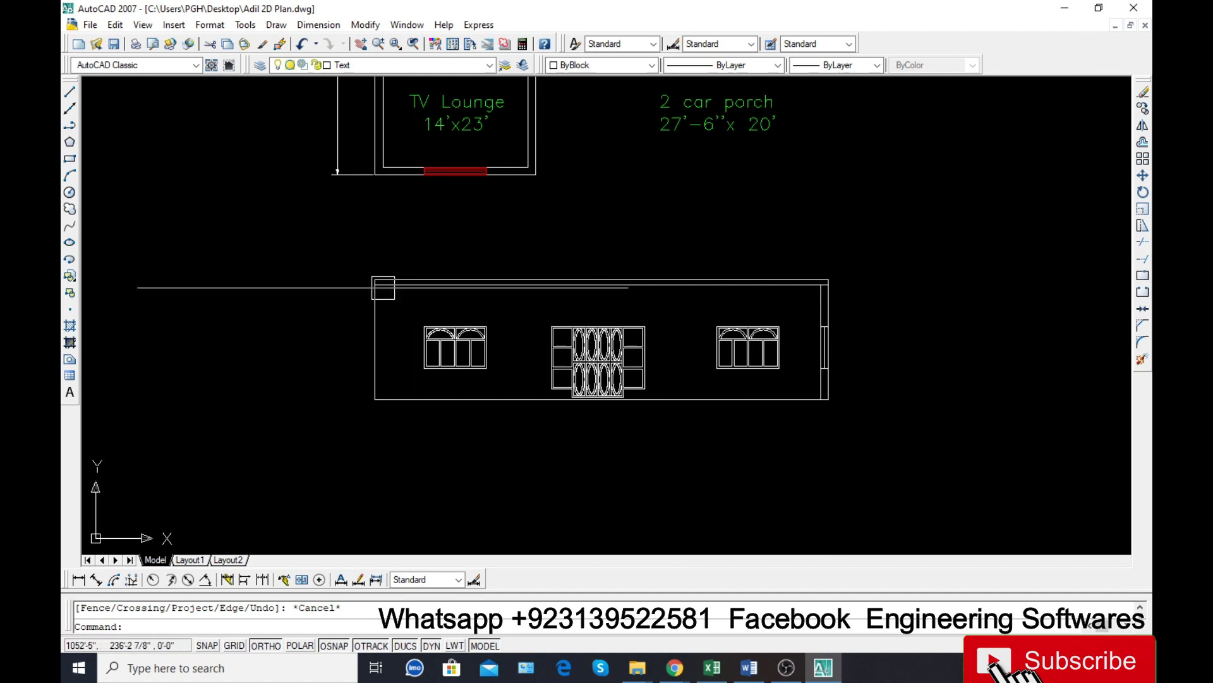
pyautogui.press('Escape')
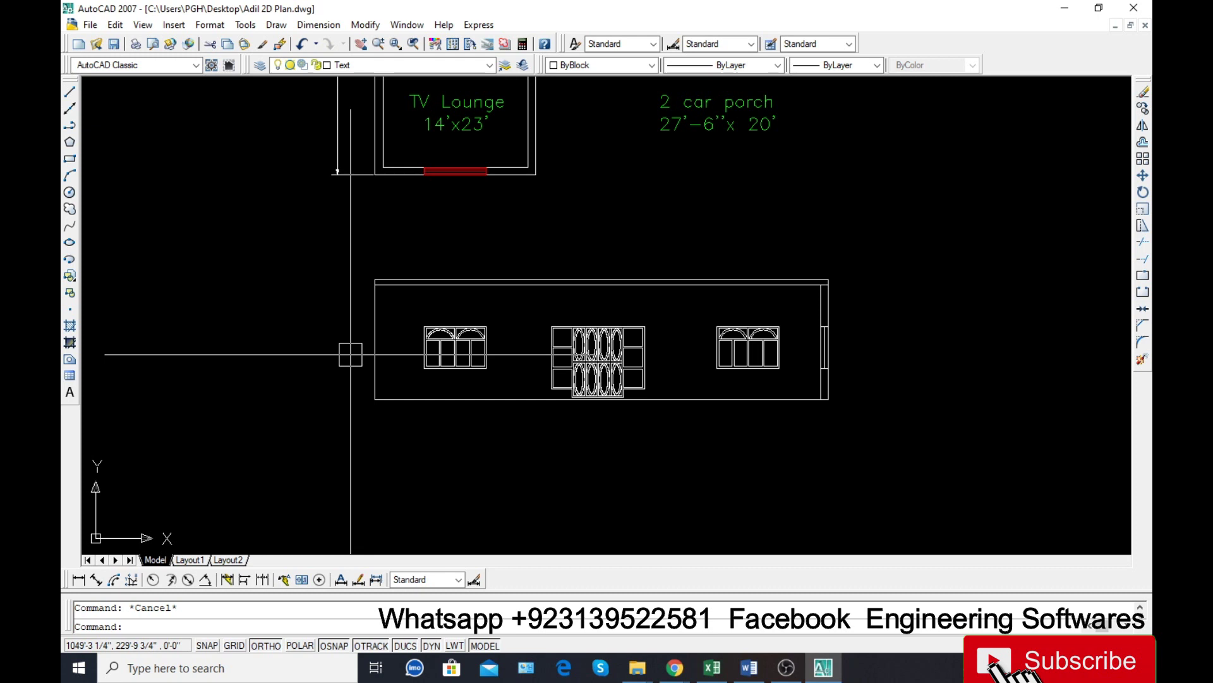
pyautogui.scroll(2, 698, 289)
pyautogui.scroll(-2, 709, 290)
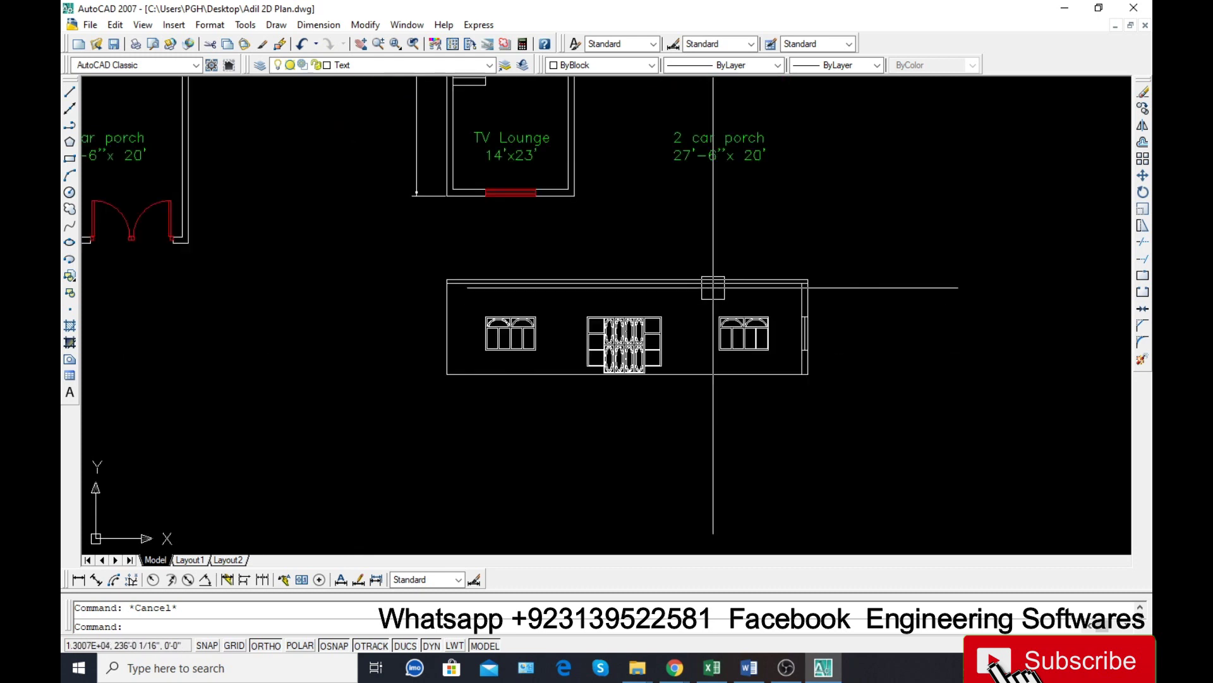
pyautogui.scroll(1, 650, 284)
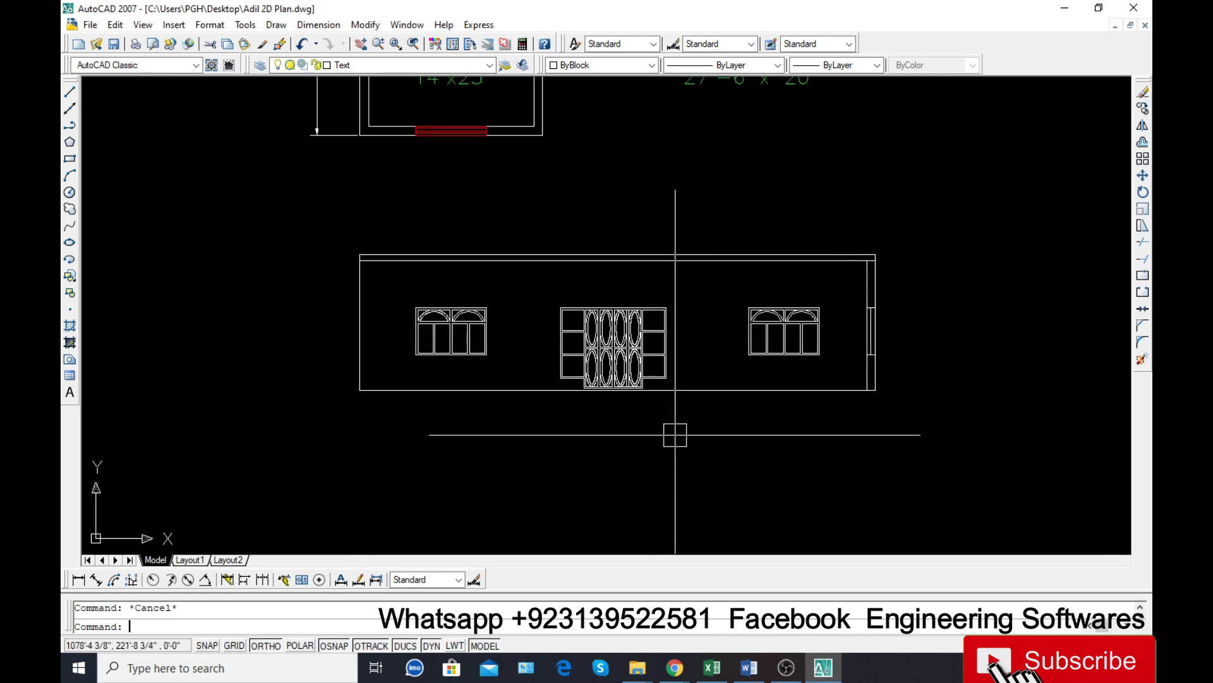